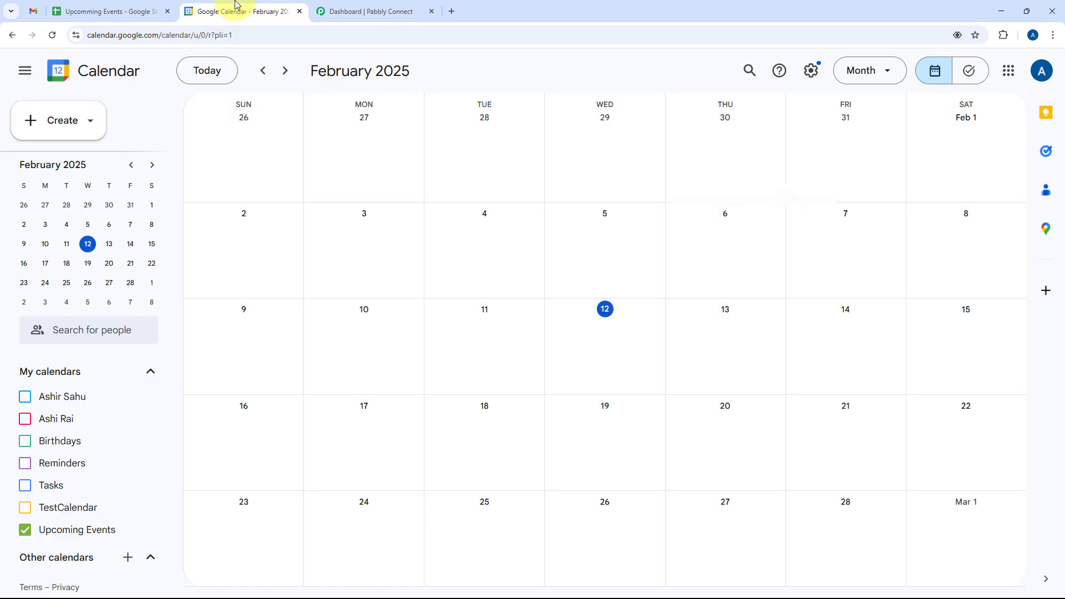
# Step: Review the Upcomming Events spreadsheet and the February 2025 calendar, and switch to the Pabbly Connect dashboard
pyautogui.click(155, 11)
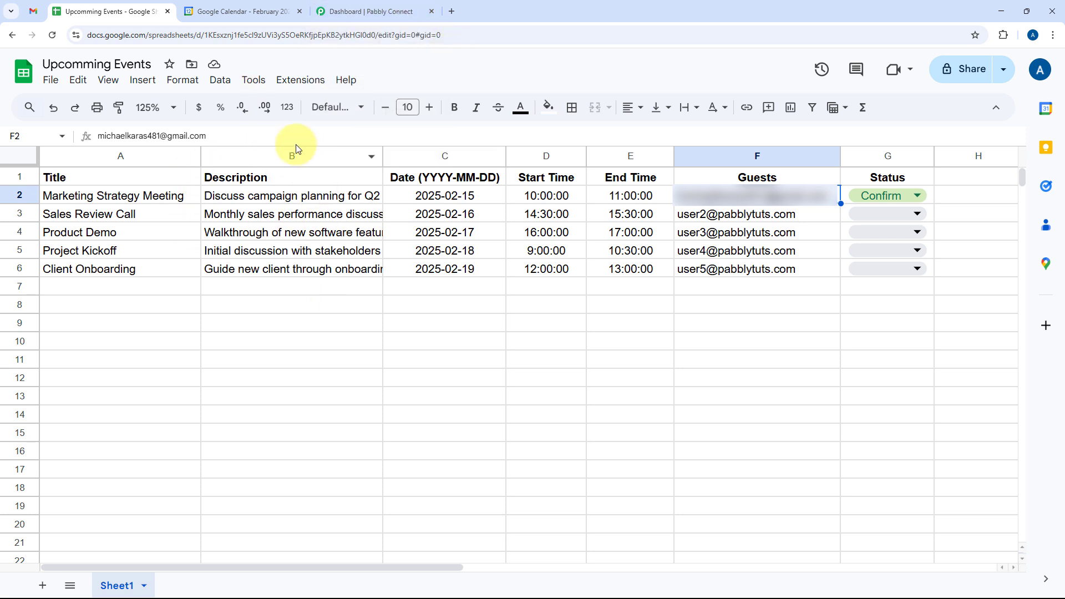
pyautogui.click(224, 6)
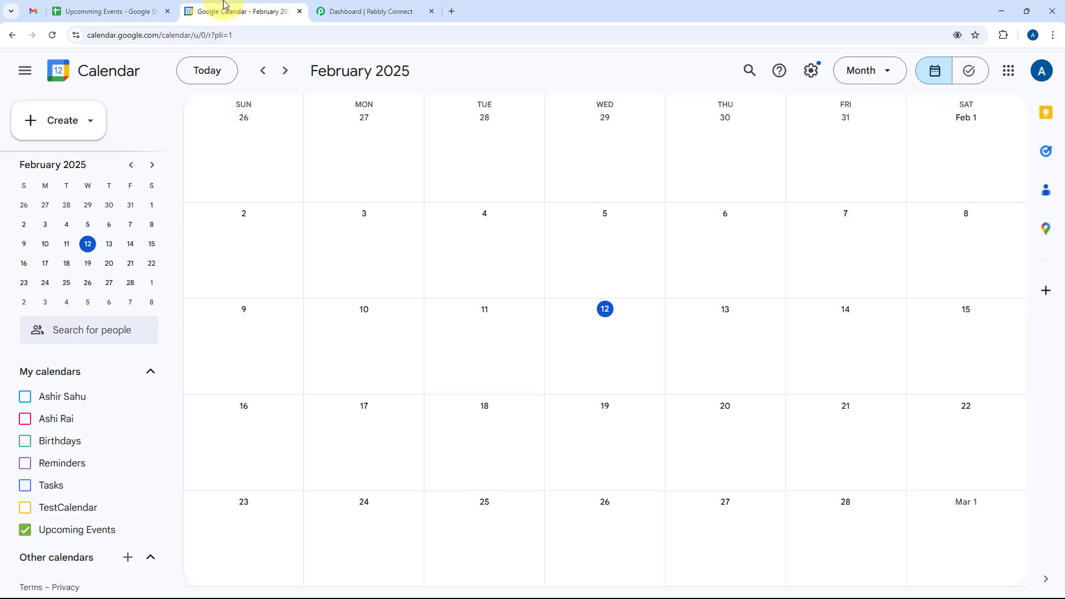
pyautogui.click(379, 7)
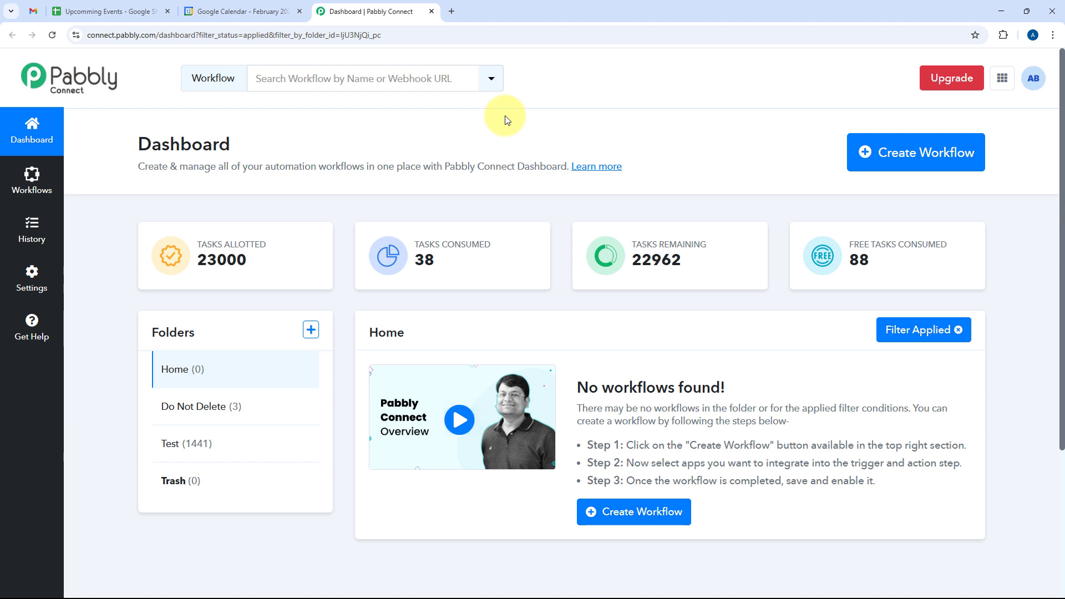
# Step: Create a workflow named "Google Sheets to Google Calendar to SMTP" in the Home folder
pyautogui.click(911, 164)
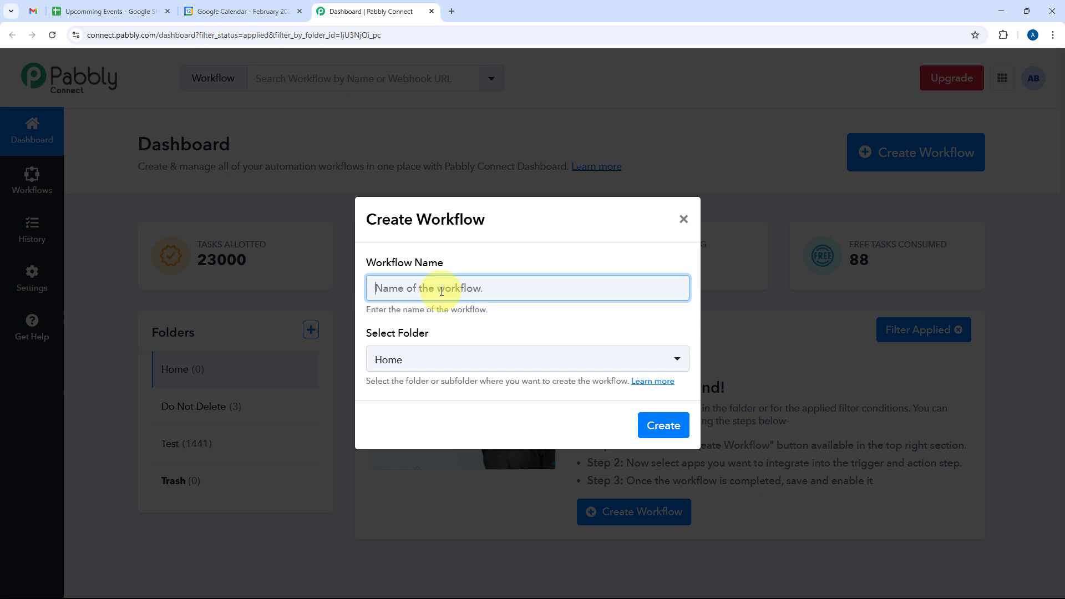
pyautogui.write('Google Sheets t')
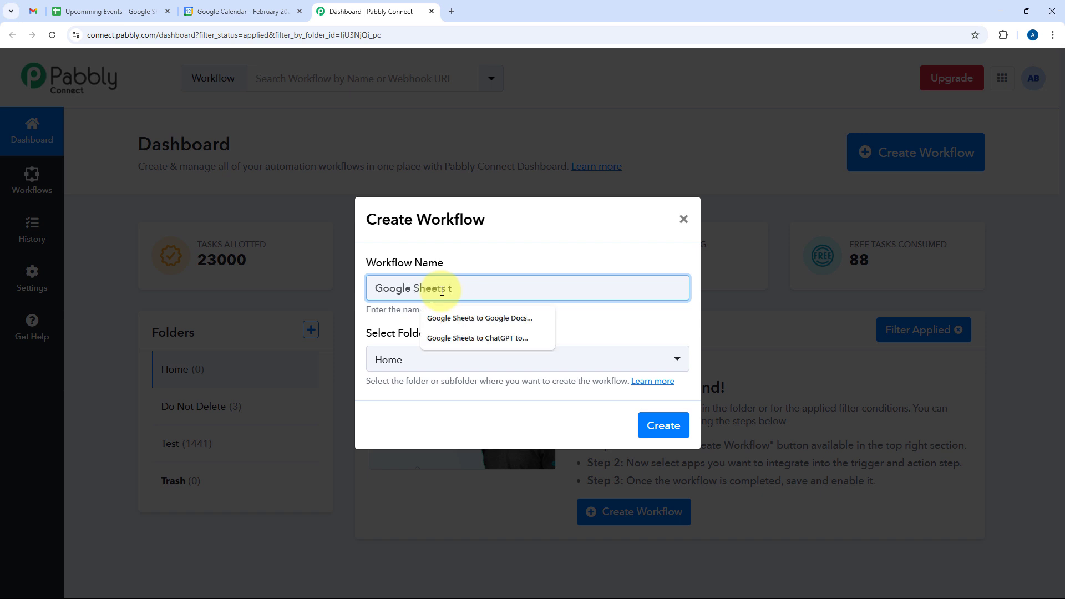
pyautogui.write('o Google Calendat to SMTP')
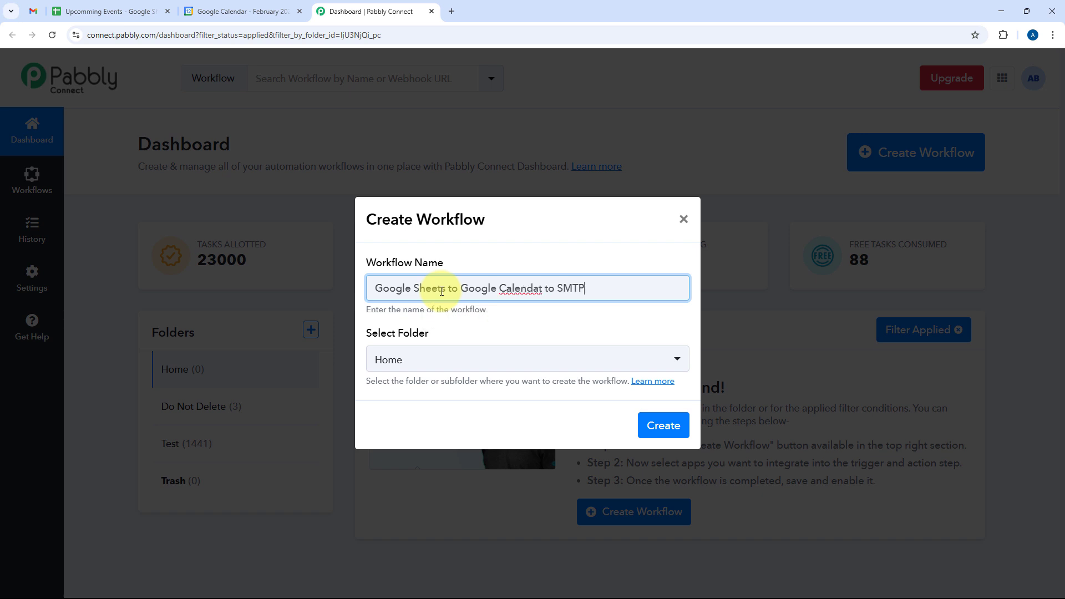
pyautogui.rightClick(531, 290)
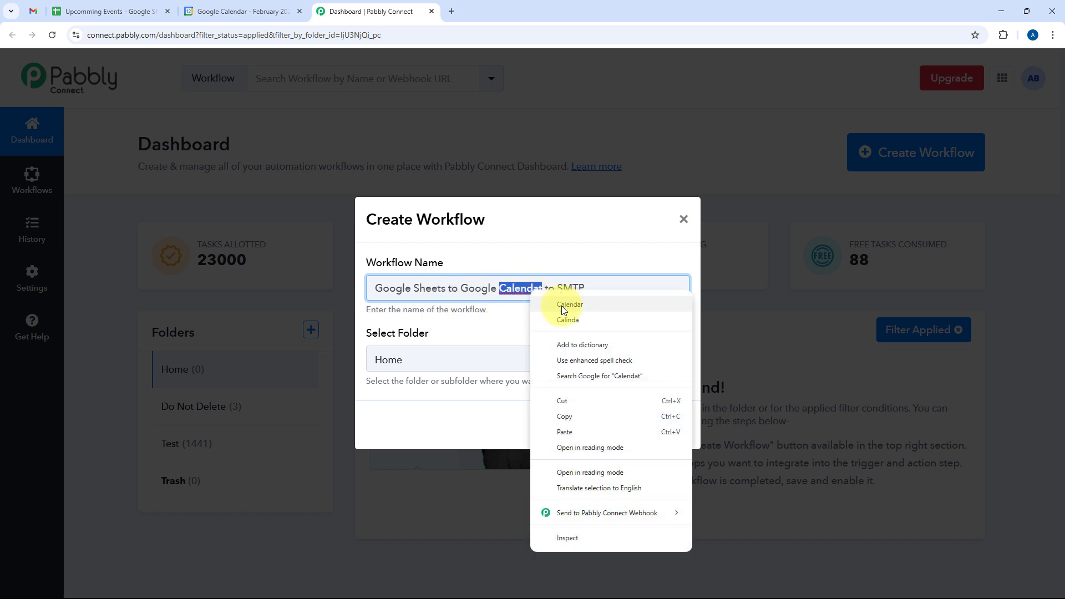
pyautogui.click(560, 304)
pyautogui.click(516, 366)
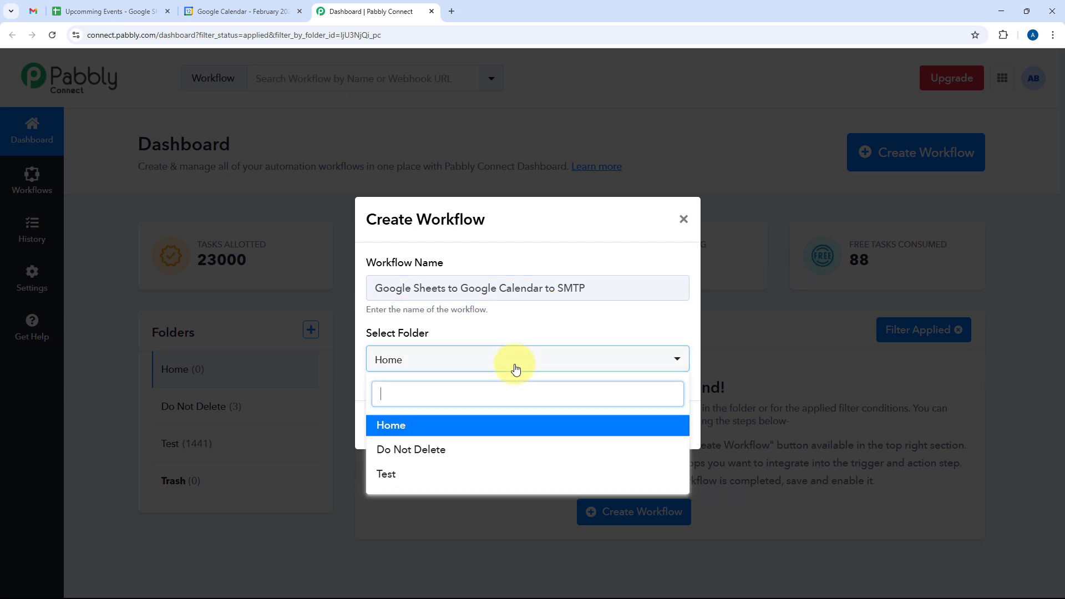
pyautogui.click(474, 428)
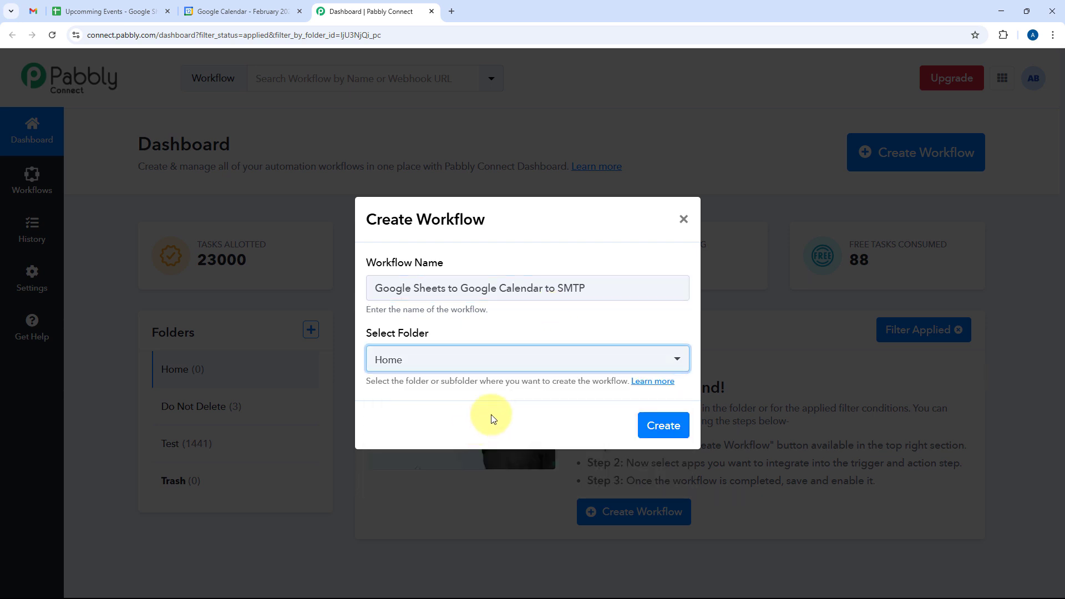
pyautogui.click(650, 424)
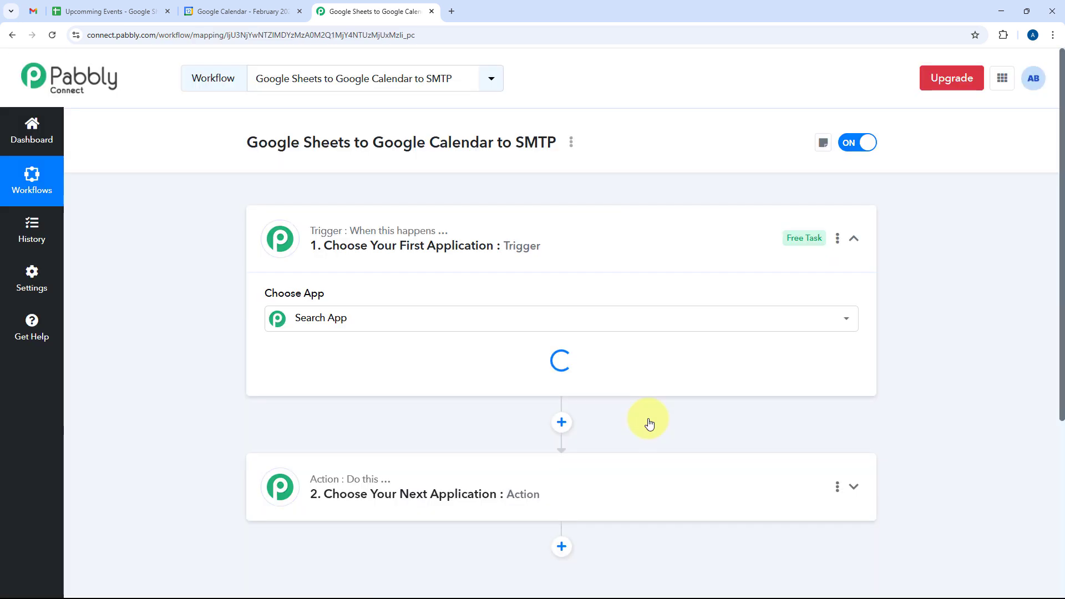
# Step: Look over the new workflow's trigger and action sections and the event rows in the Upcomming Events spreadsheet
pyautogui.click(623, 239)
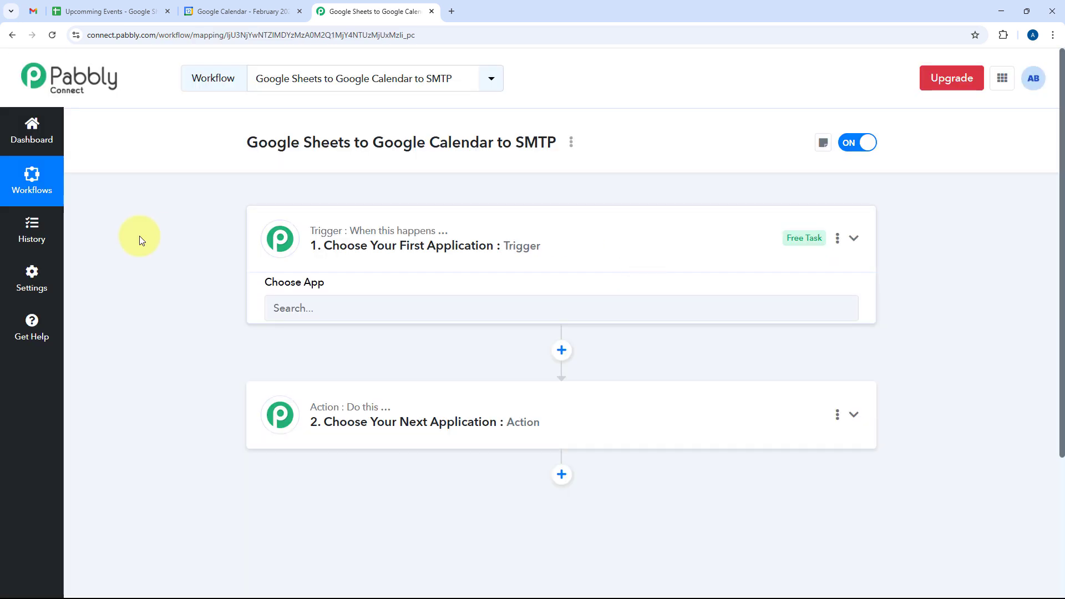
pyautogui.scroll(-1, 201, 232)
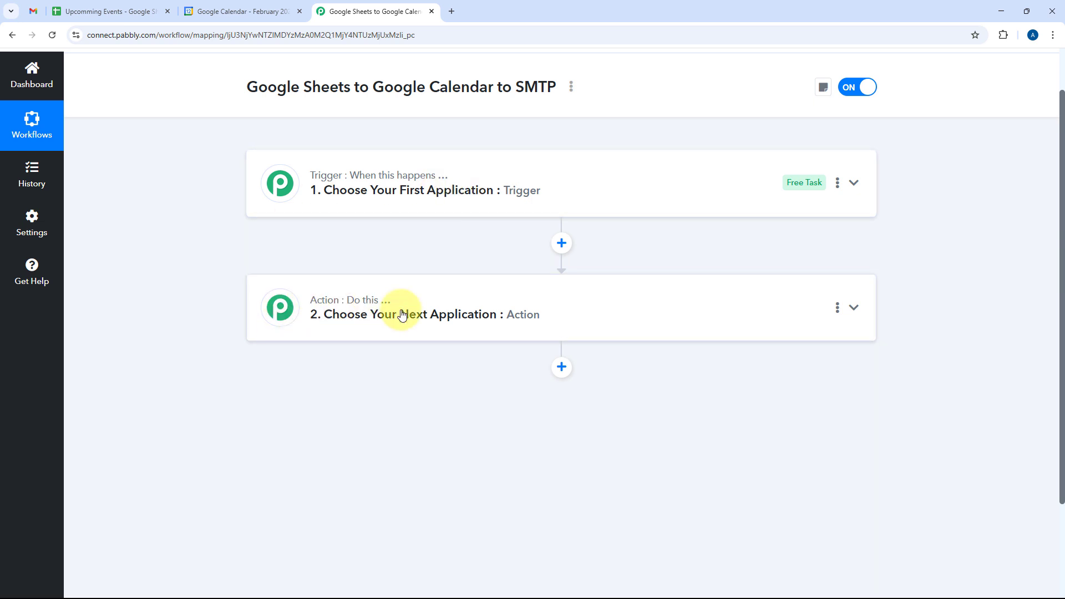
pyautogui.click(547, 178)
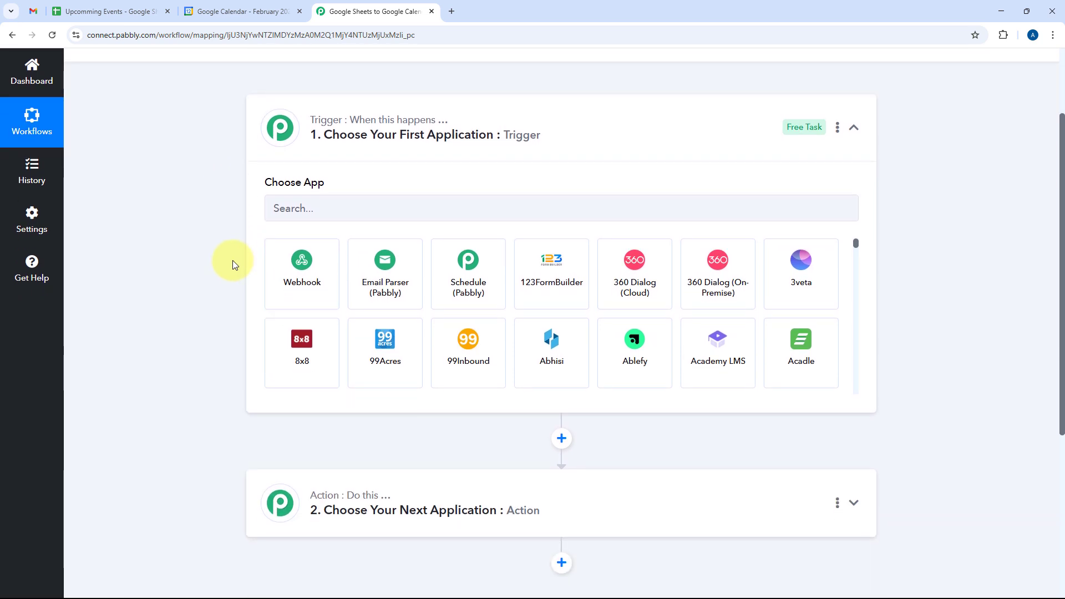
pyautogui.click(133, 11)
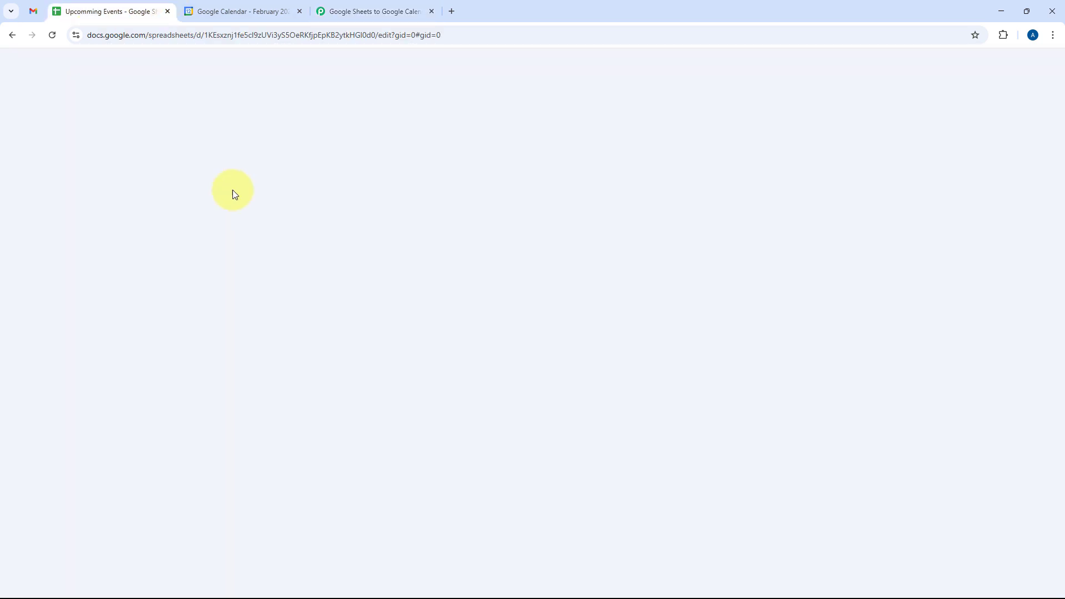
pyautogui.click(361, 11)
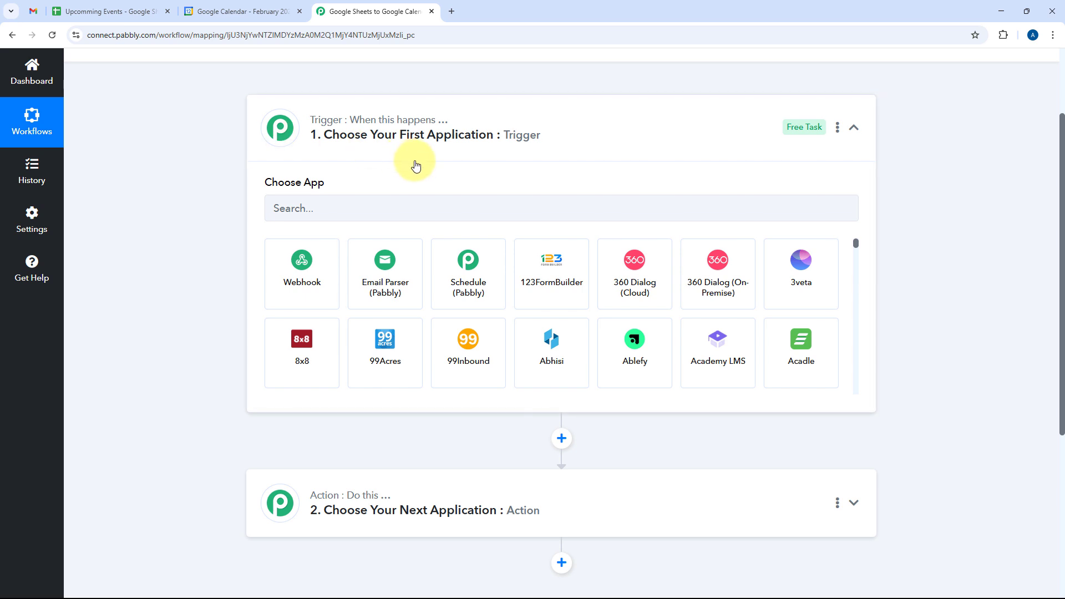
pyautogui.click(150, 5)
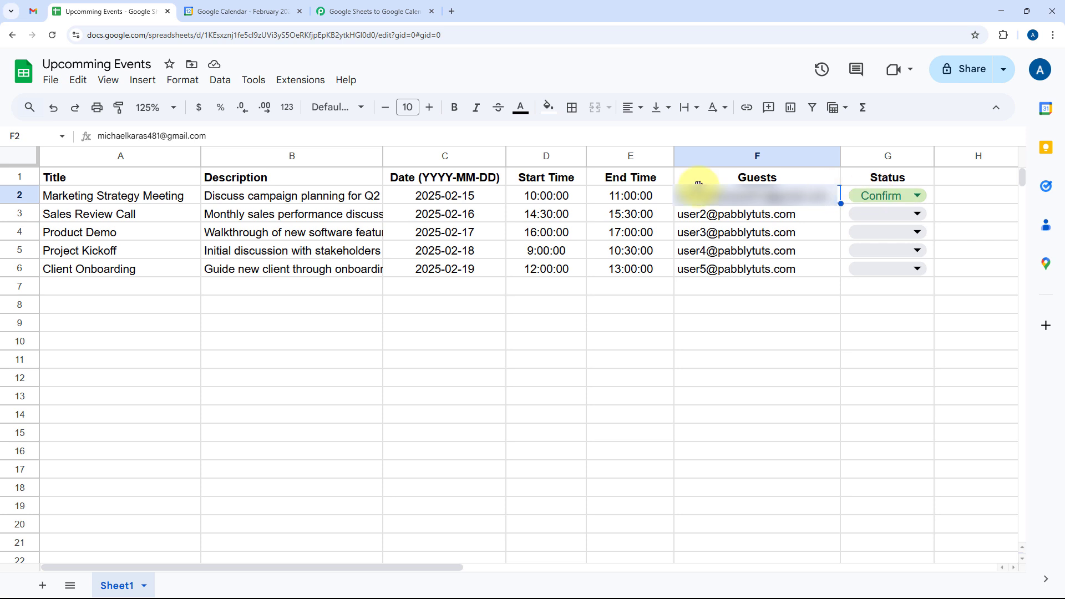
pyautogui.click(356, 10)
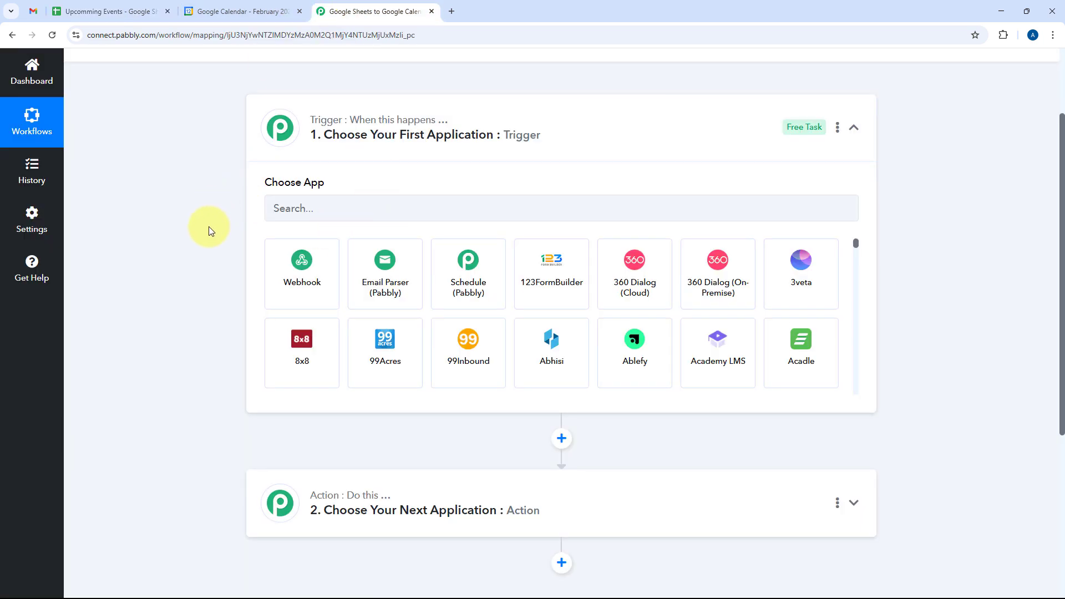
# Step: Set the workflow's trigger app to Google Sheets with the event New or Updated Spreadsheet Row
pyautogui.click(332, 215)
pyautogui.write('Goo')
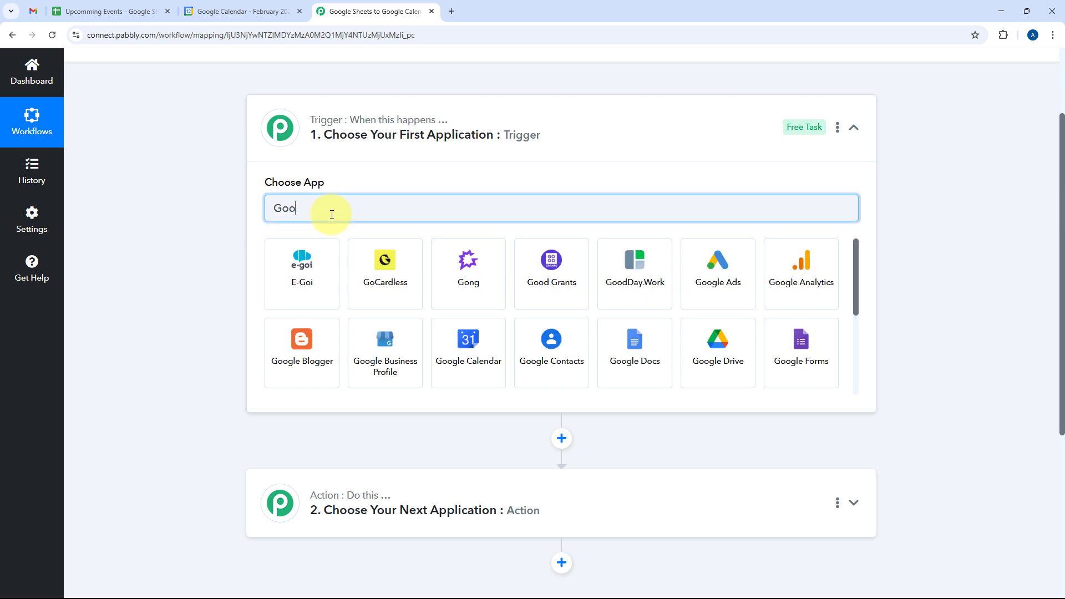
pyautogui.write('gle She')
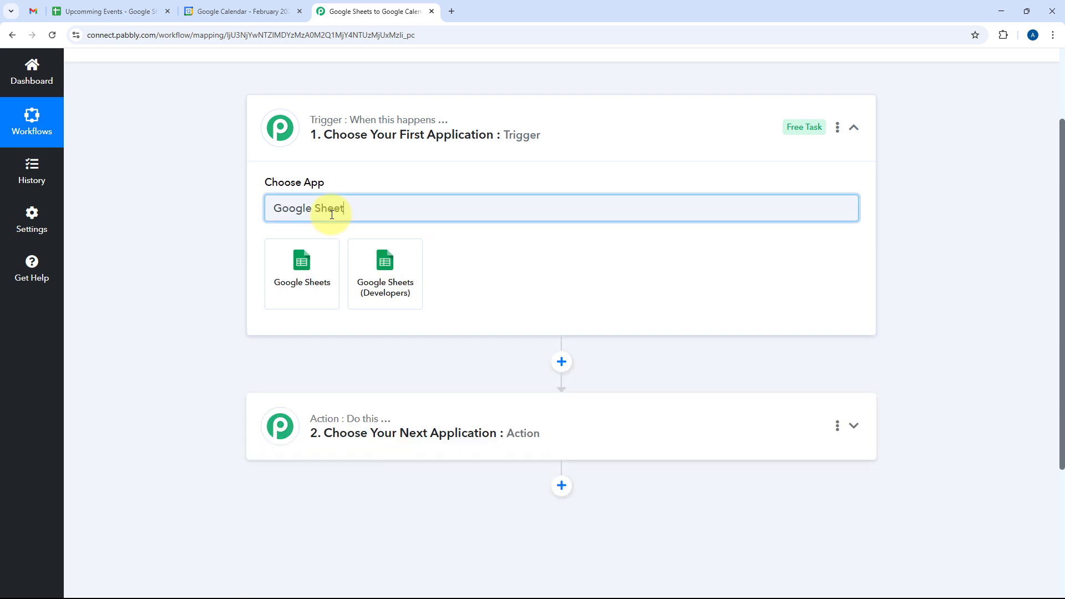
pyautogui.write('et')
pyautogui.click(328, 267)
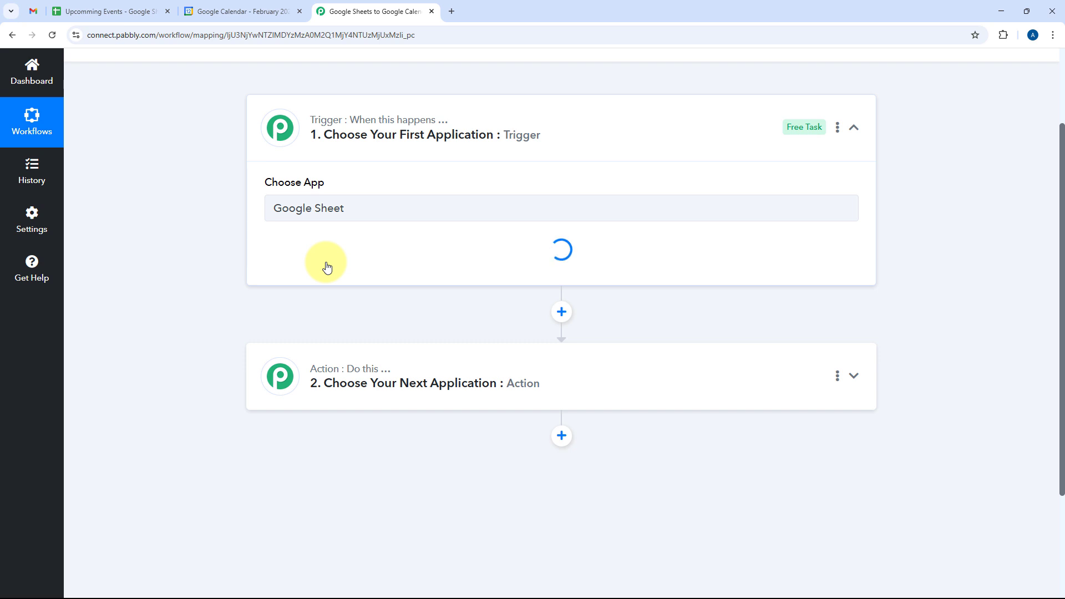
pyautogui.click(334, 269)
pyautogui.scroll(-2, 208, 279)
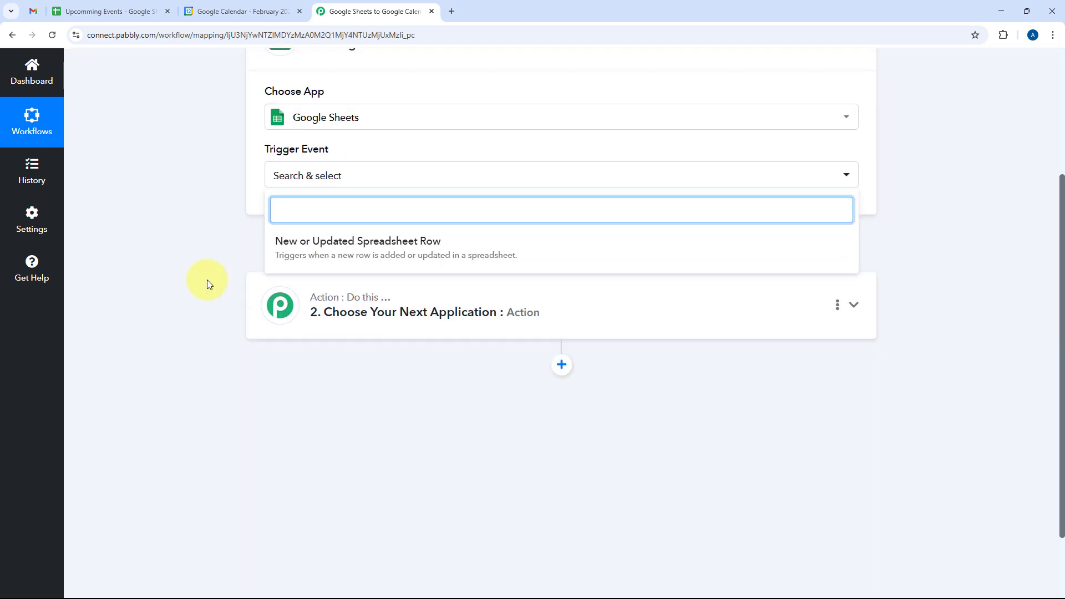
pyautogui.click(388, 228)
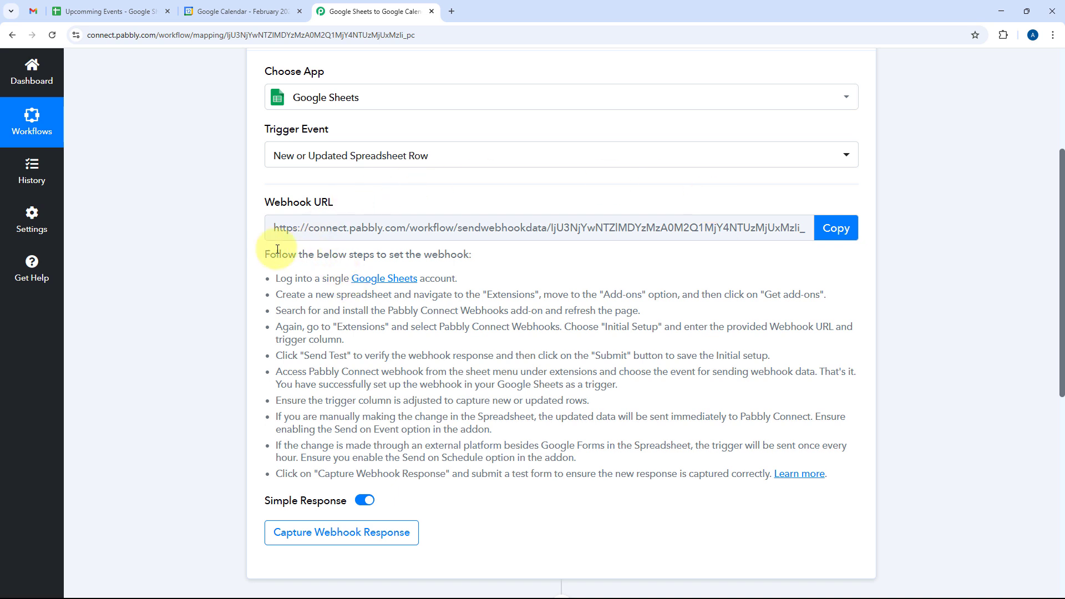
# Step: Review the webhook setup instructions and copy the Google Sheets trigger's webhook URL
pyautogui.moveTo(263, 255); pyautogui.dragTo(820, 473)
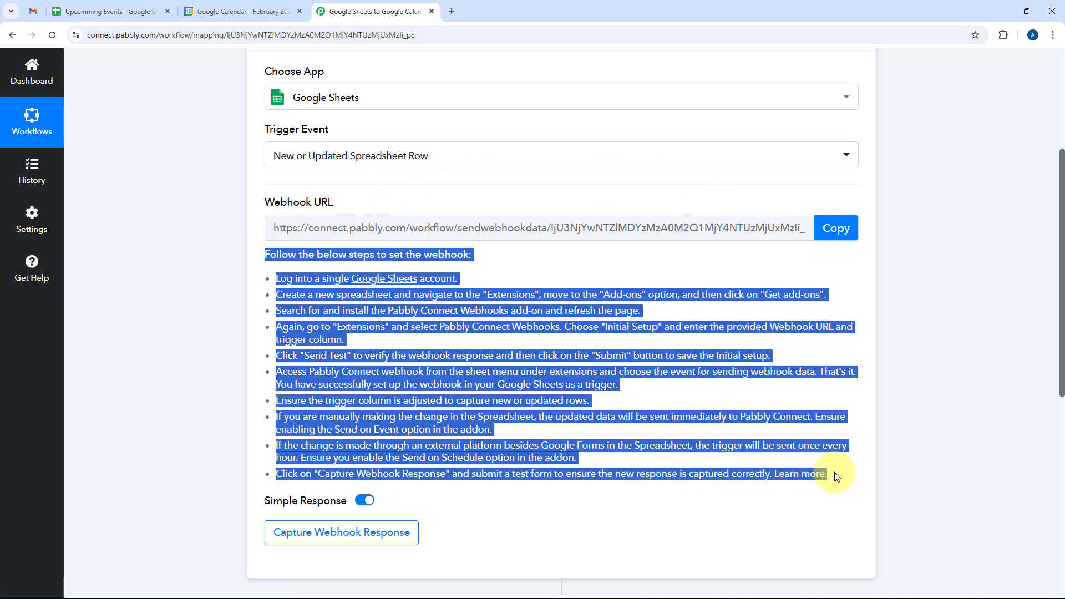
pyautogui.click(745, 271)
pyautogui.click(835, 228)
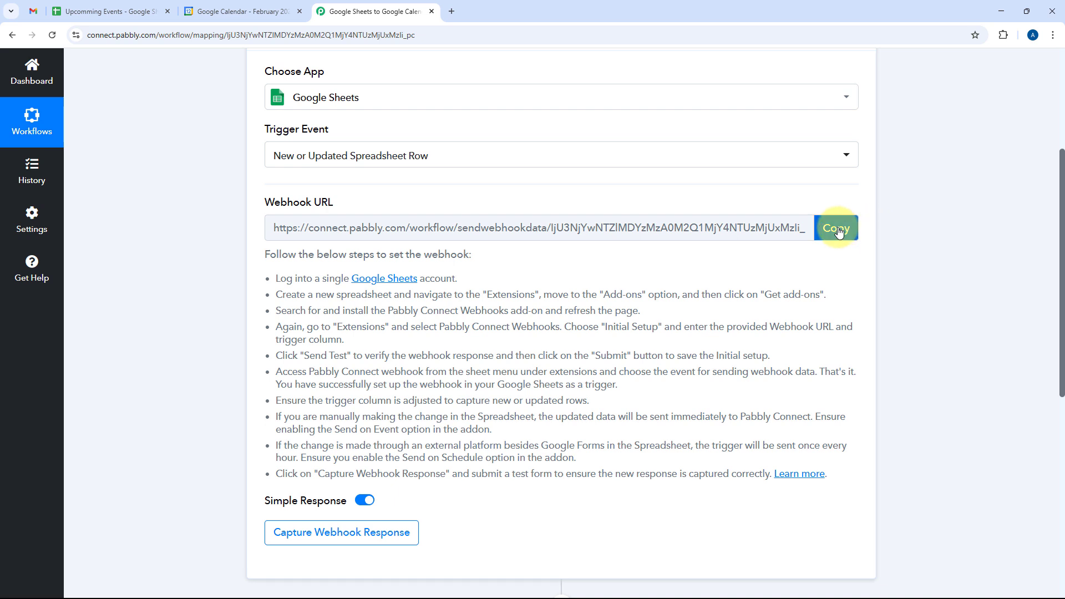
# Step: Switch to the Upcomming Events spreadsheet and search the Google Workspace Marketplace for the Pabbly Connect Webhooks add-on
pyautogui.click(124, 7)
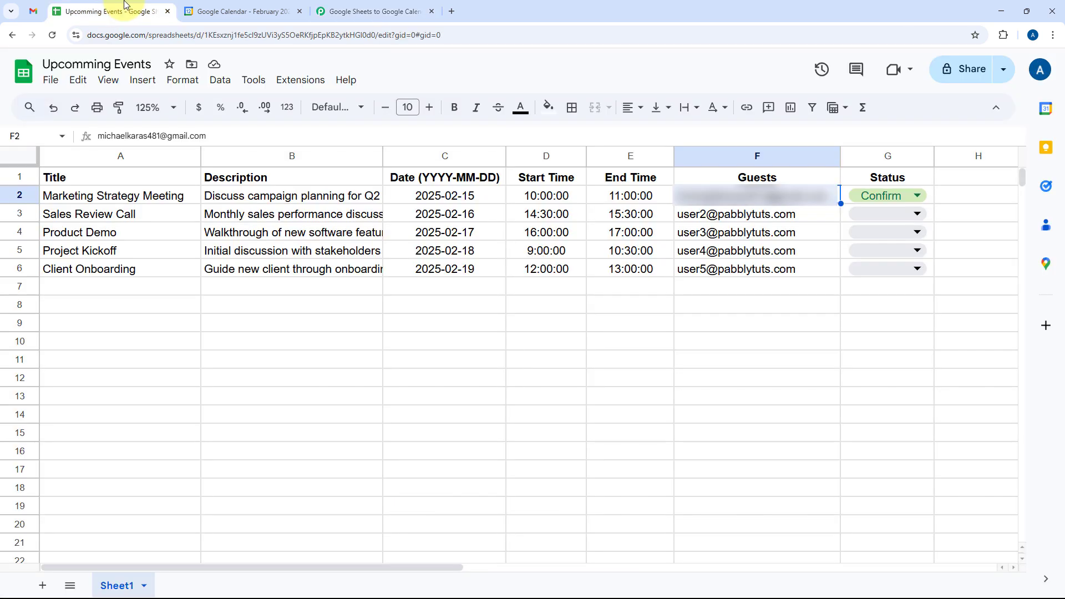
pyautogui.click(306, 84)
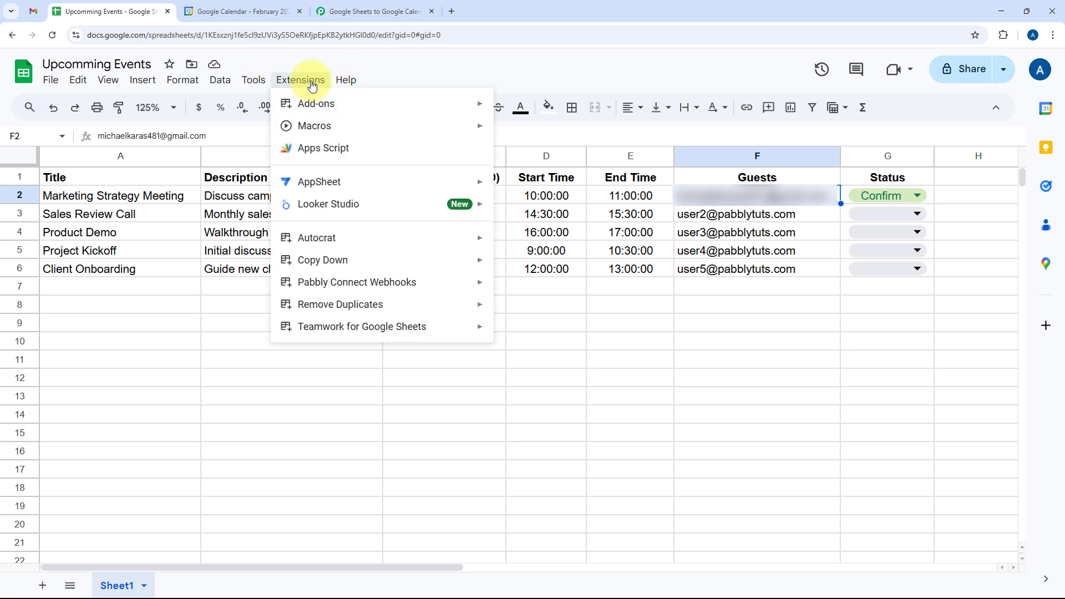
pyautogui.moveTo(324, 115)
pyautogui.click(569, 110)
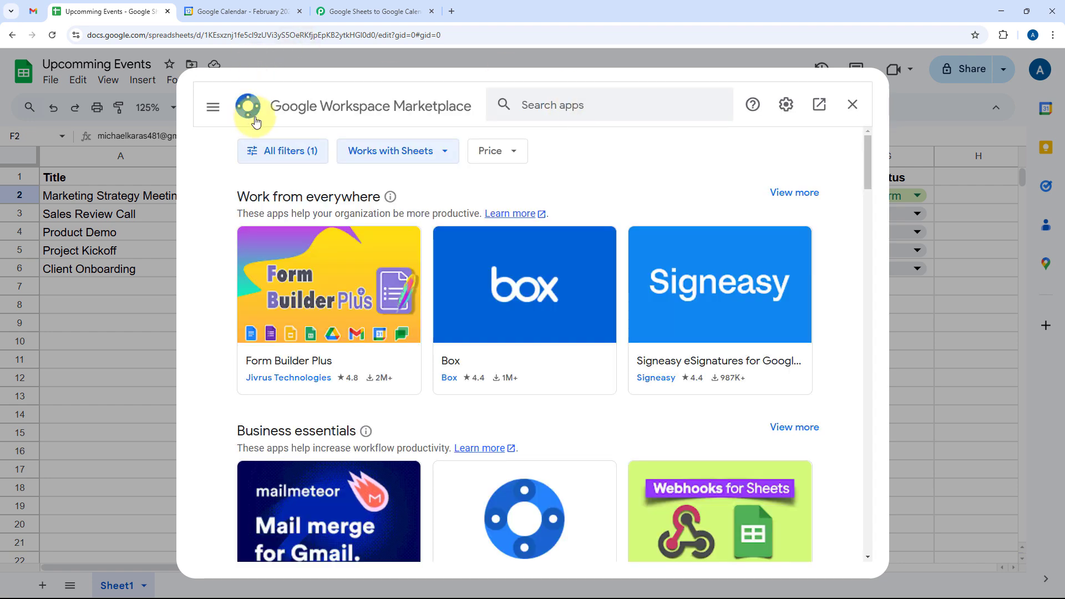
pyautogui.click(552, 105)
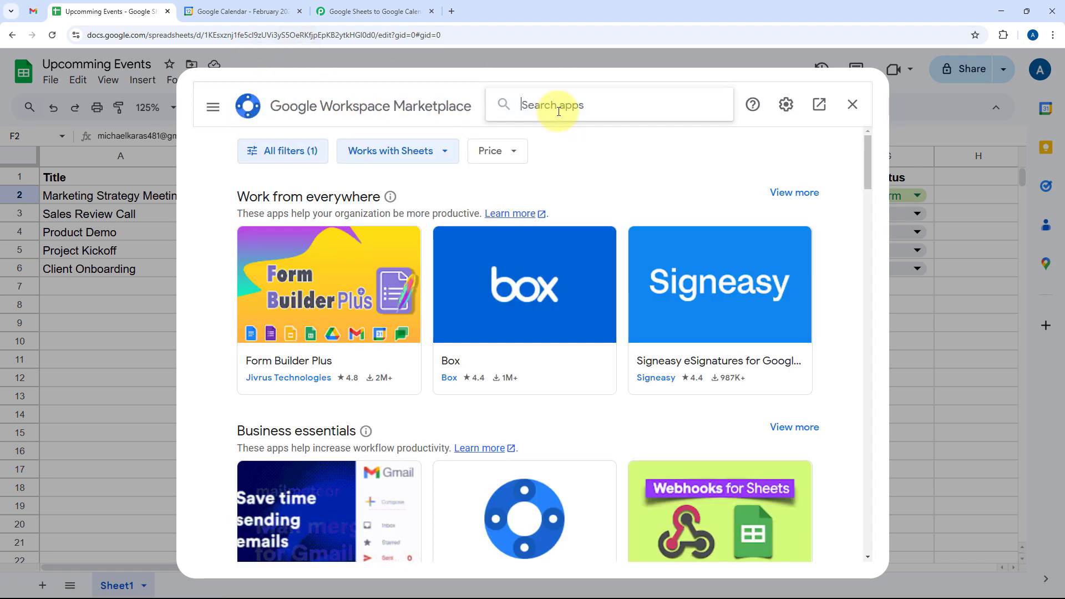
pyautogui.write('Pabbly')
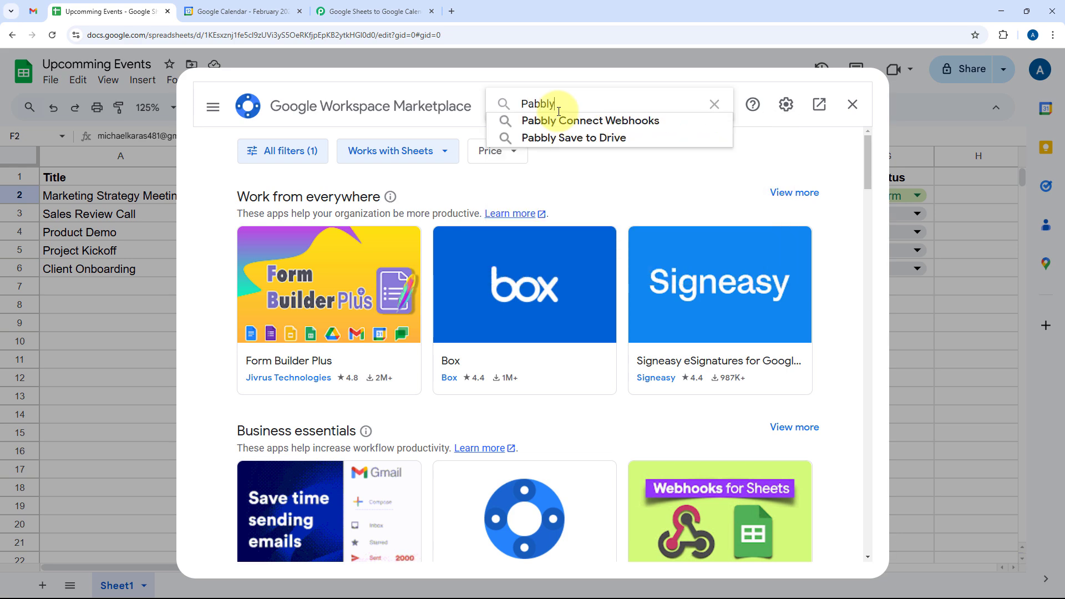
pyautogui.press('Down')
pyautogui.press('Return')
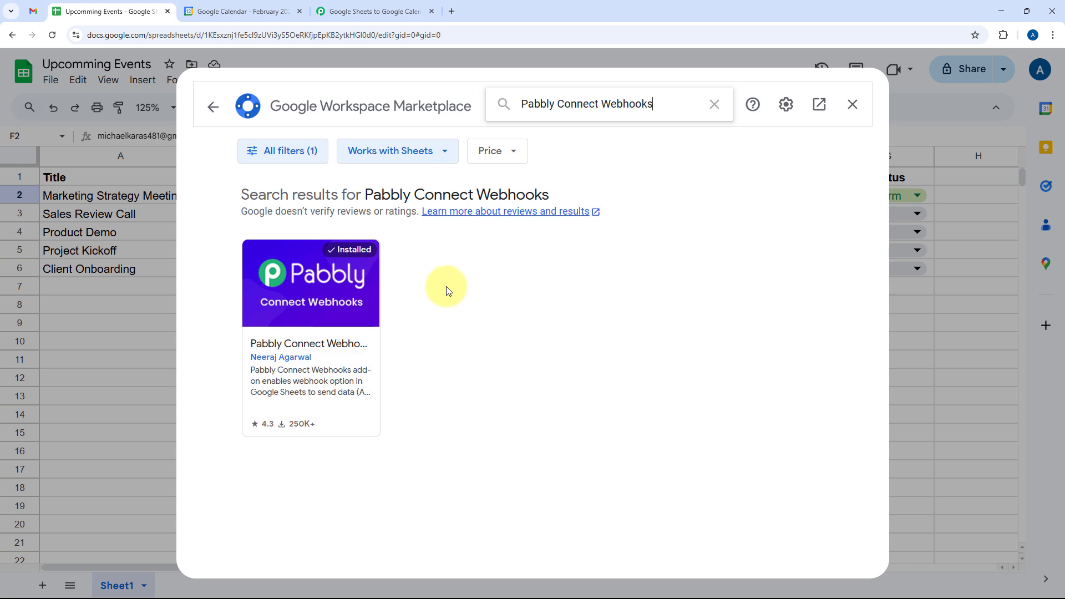
pyautogui.click(853, 107)
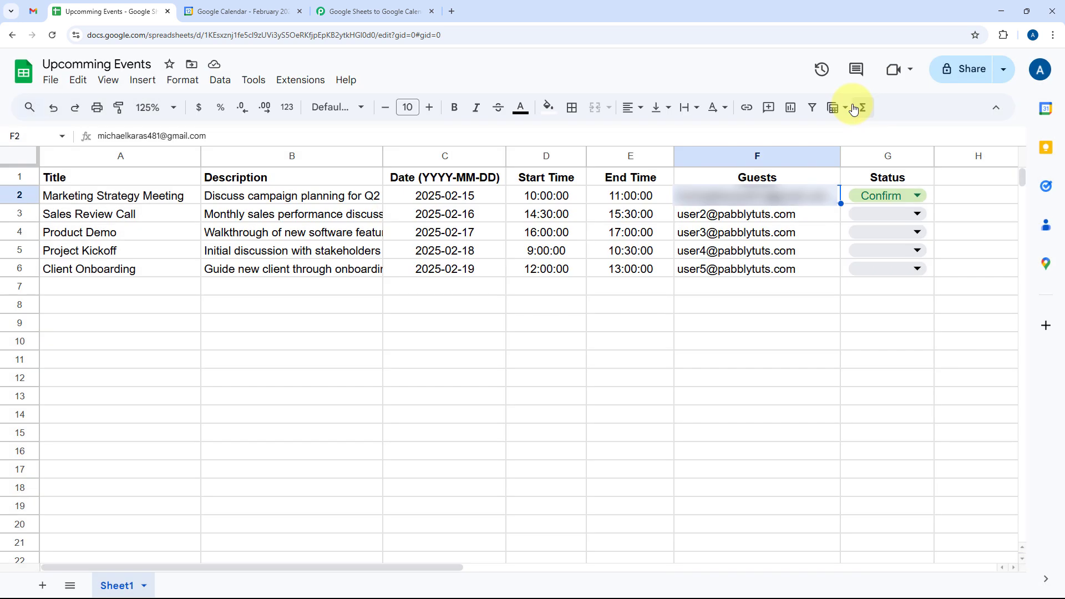
# Step: Reload the Upcomming Events spreadsheet and set its zoom to 125%
pyautogui.click(49, 37)
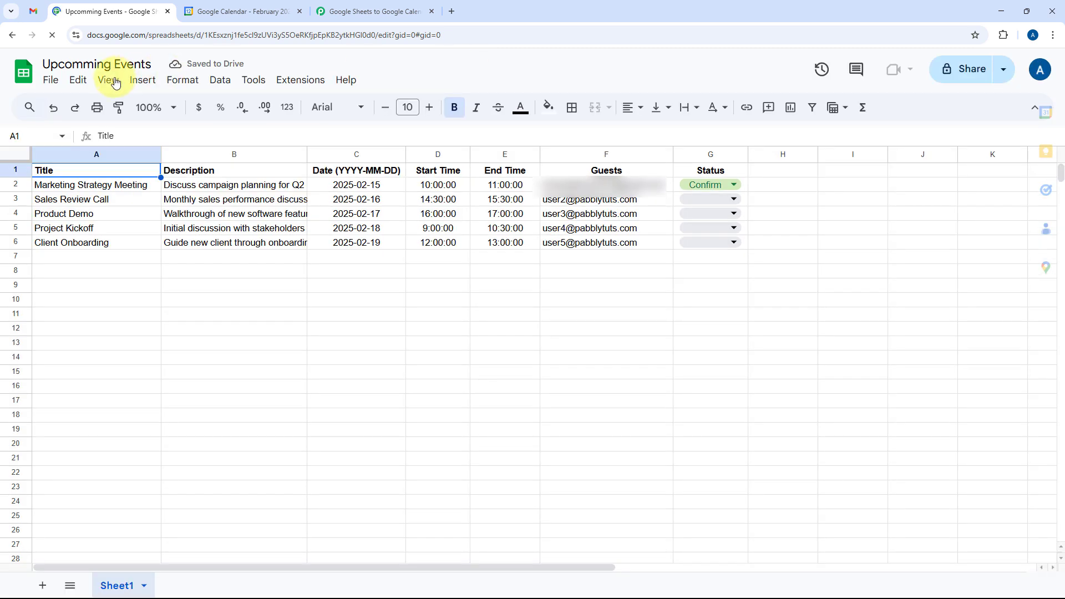
pyautogui.click(167, 107)
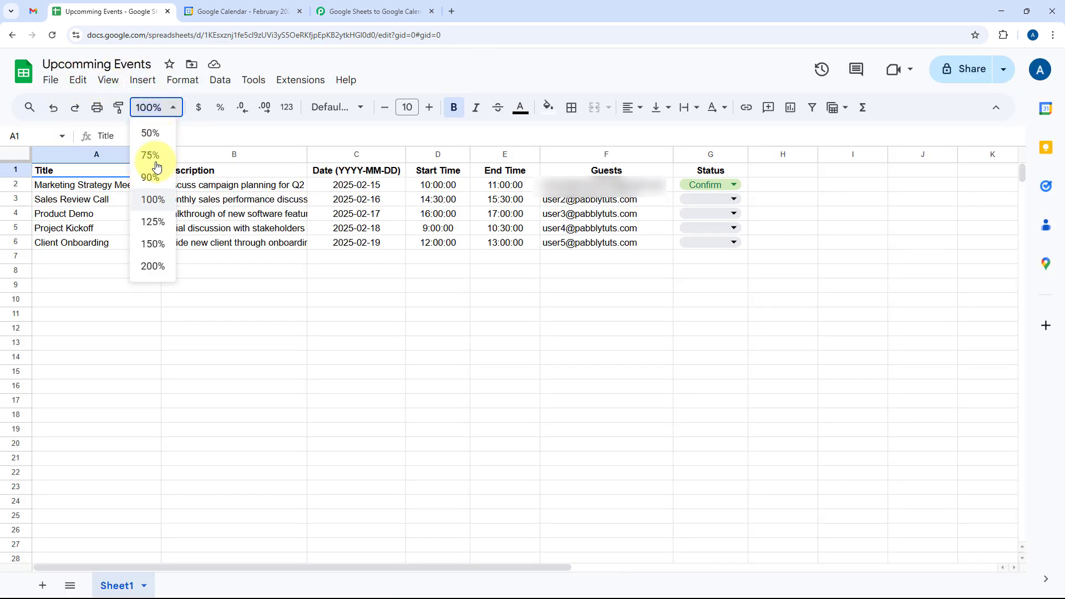
pyautogui.click(153, 208)
# Step: Open the Pabbly Connect Webhooks add-on's Initial Setup for Sheet1 and fill in the webhook URL copied from the Pabbly Connect workflow
pyautogui.click(292, 81)
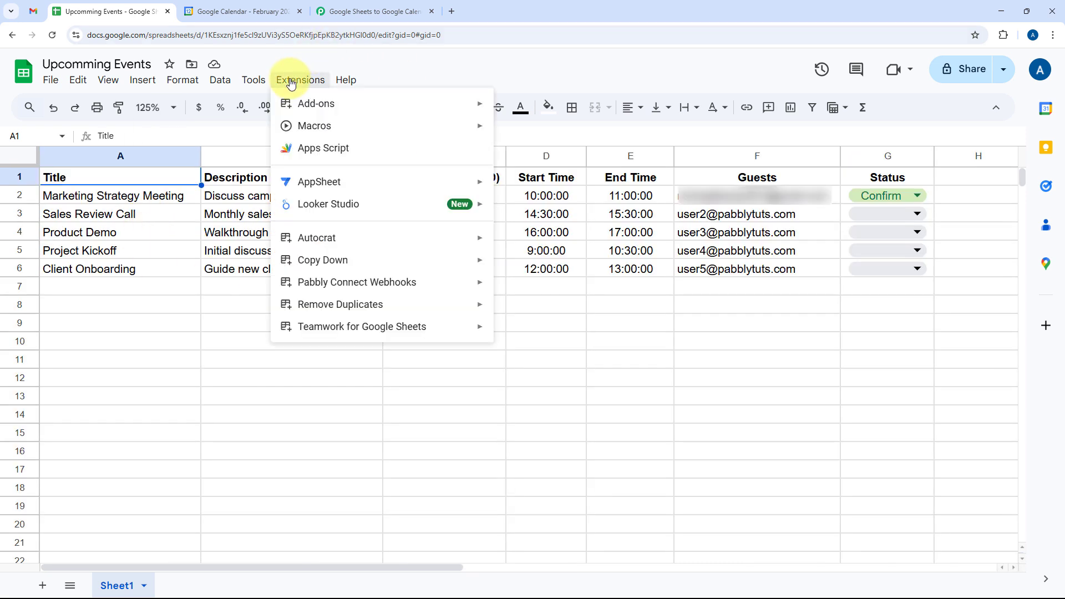
pyautogui.moveTo(325, 287)
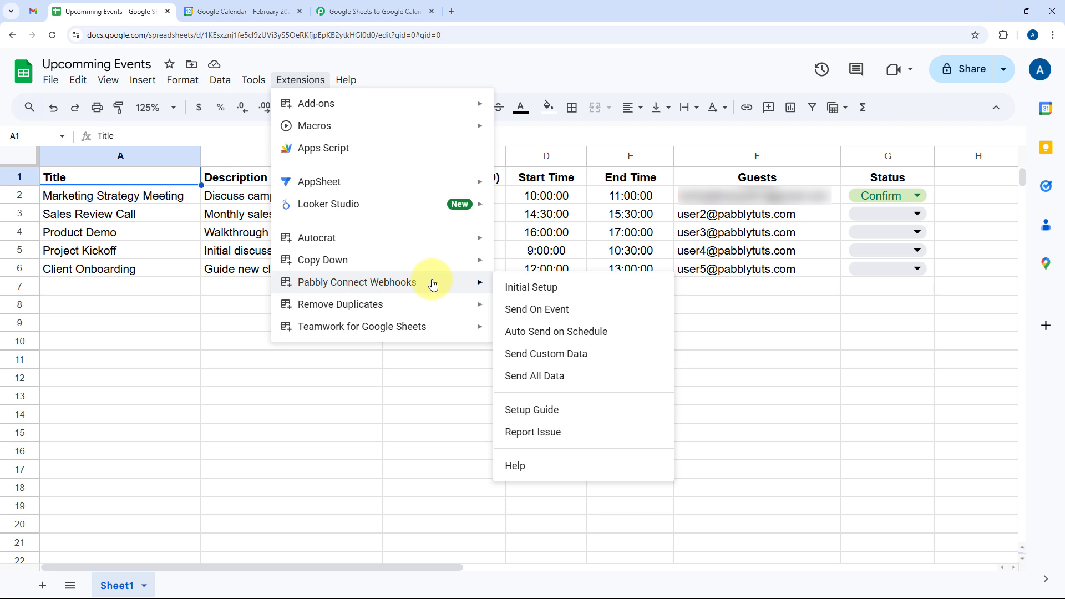
pyautogui.click(576, 289)
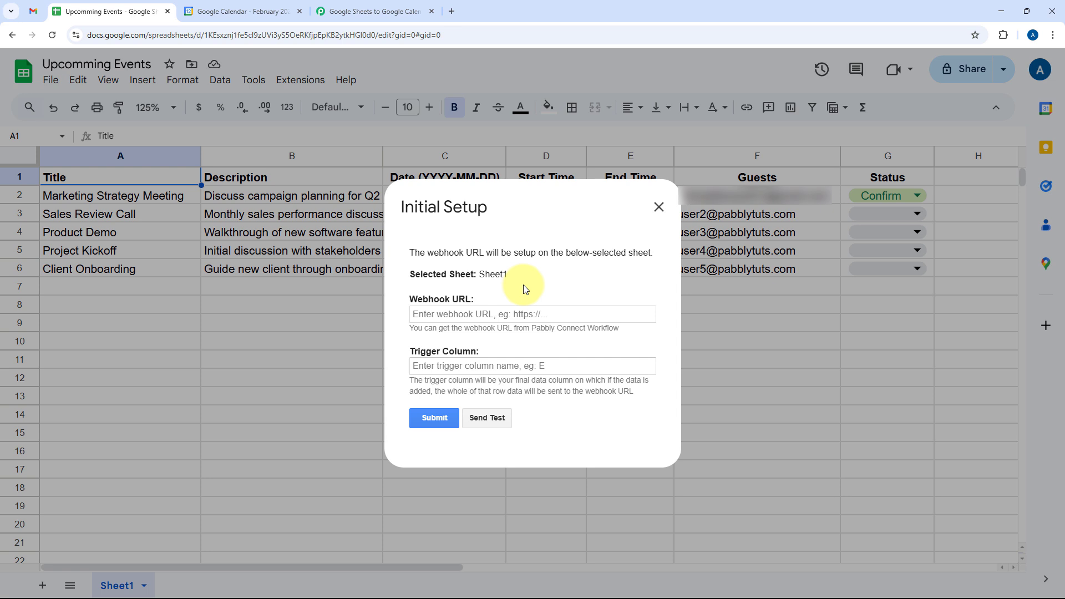
pyautogui.click(467, 314)
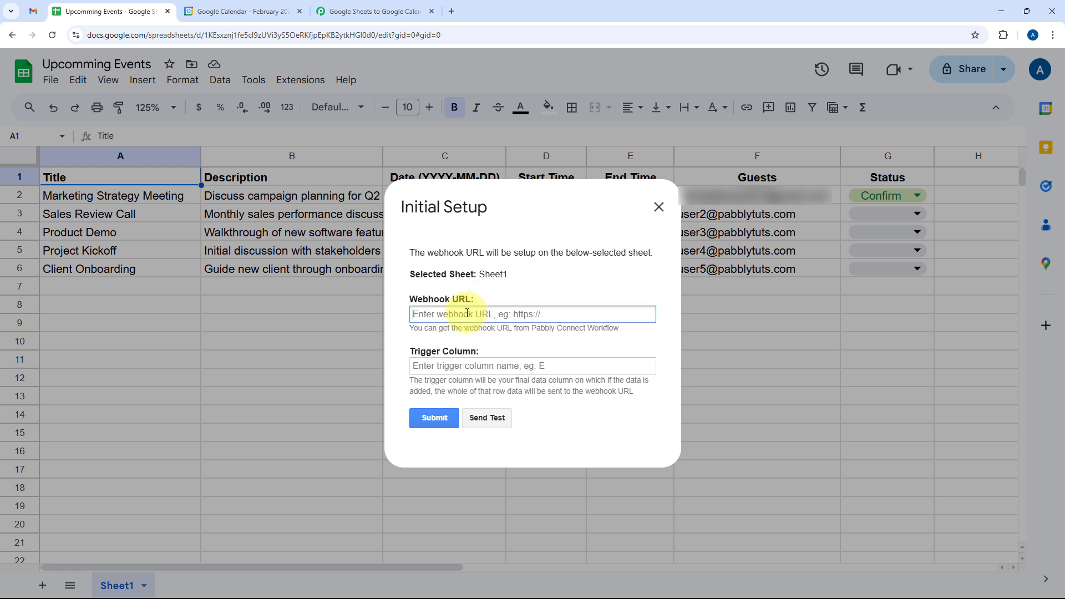
pyautogui.click(387, 7)
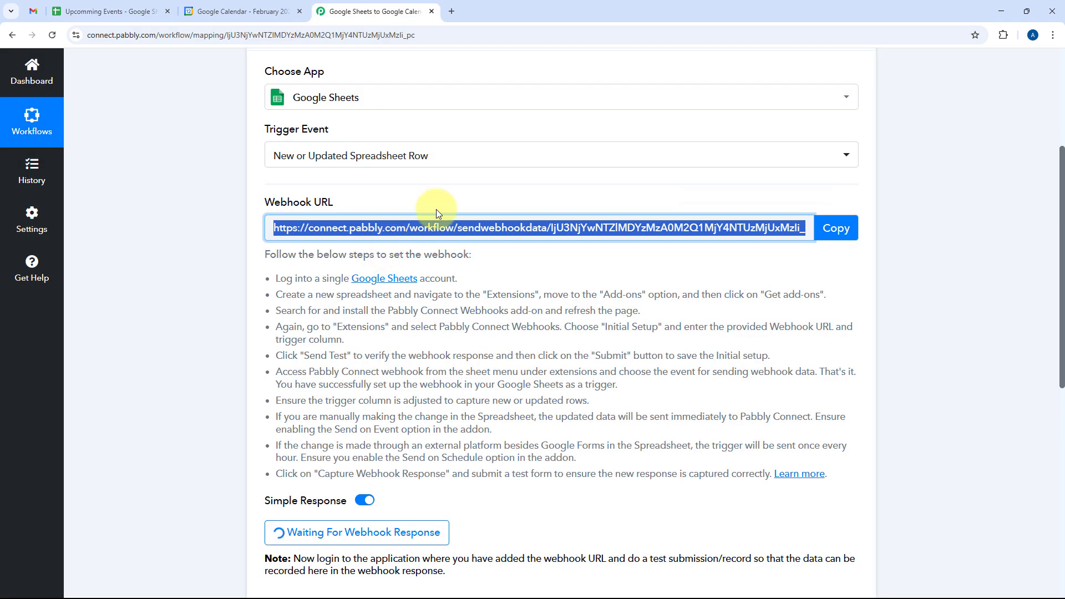
pyautogui.click(832, 228)
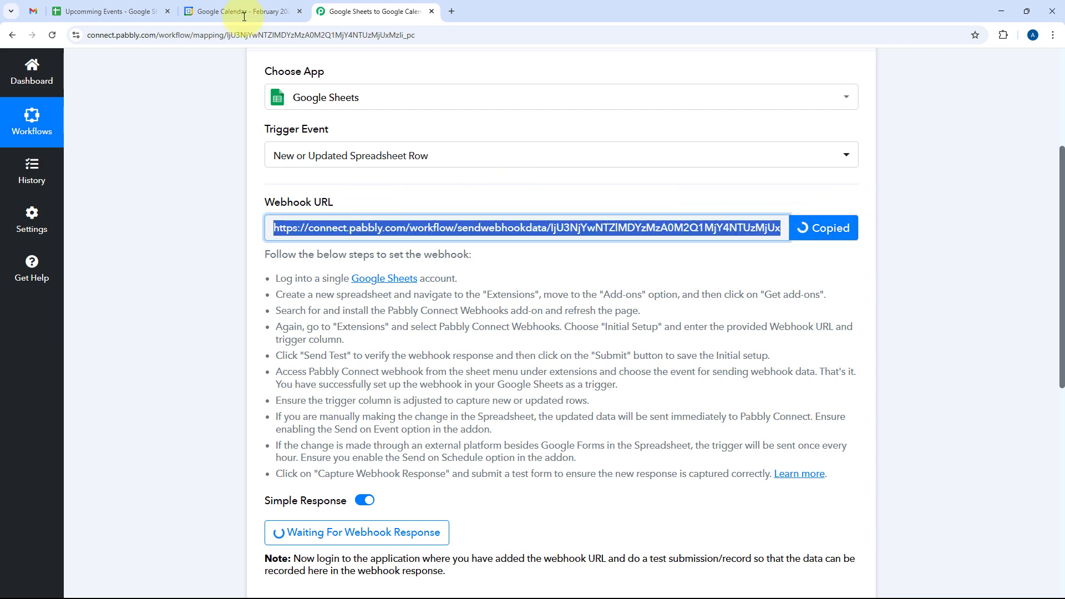
pyautogui.click(106, 11)
pyautogui.rightClick(440, 315)
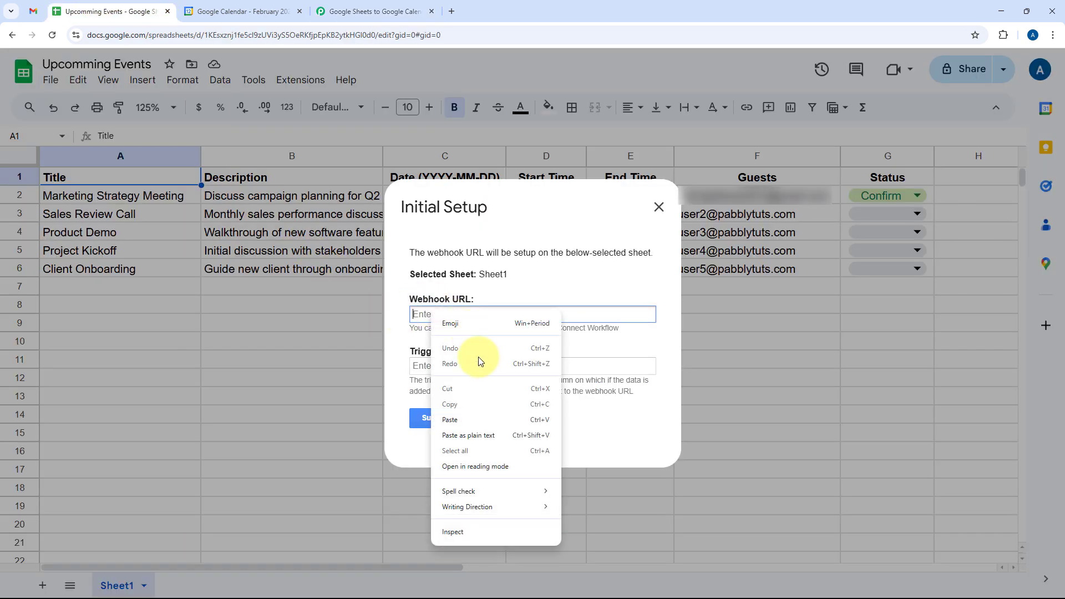
pyautogui.click(468, 412)
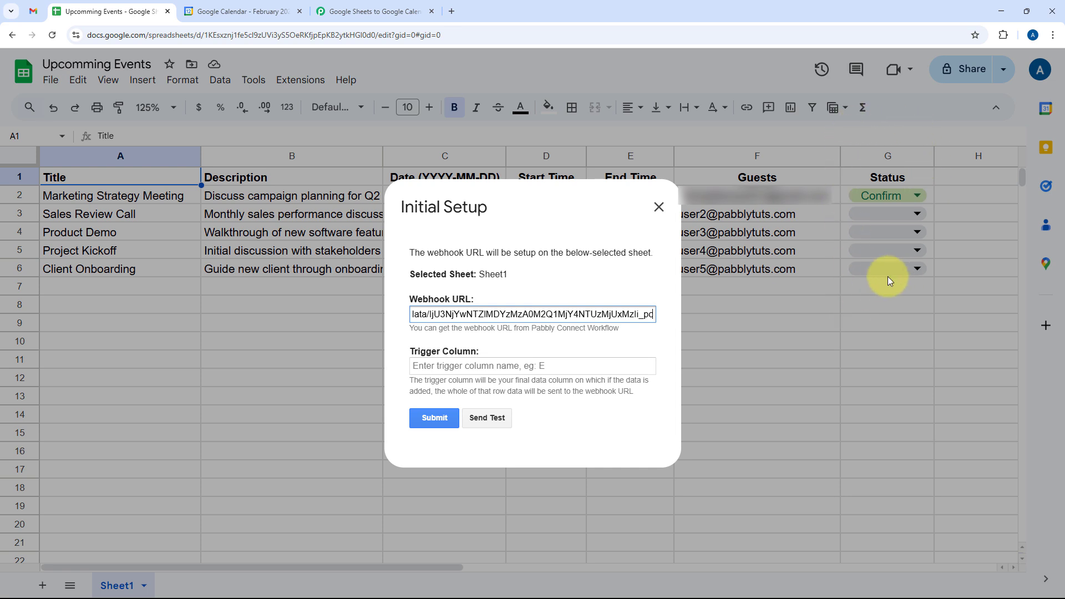
# Step: Set the webhook's trigger column to G and send the test data
pyautogui.click(436, 364)
pyautogui.write('G')
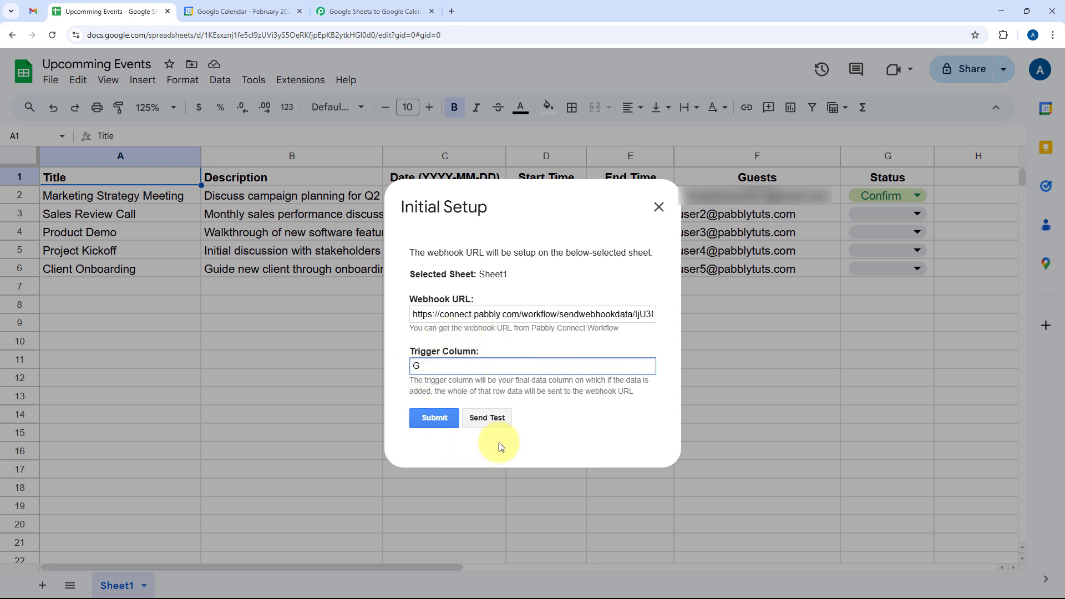
pyautogui.click(487, 418)
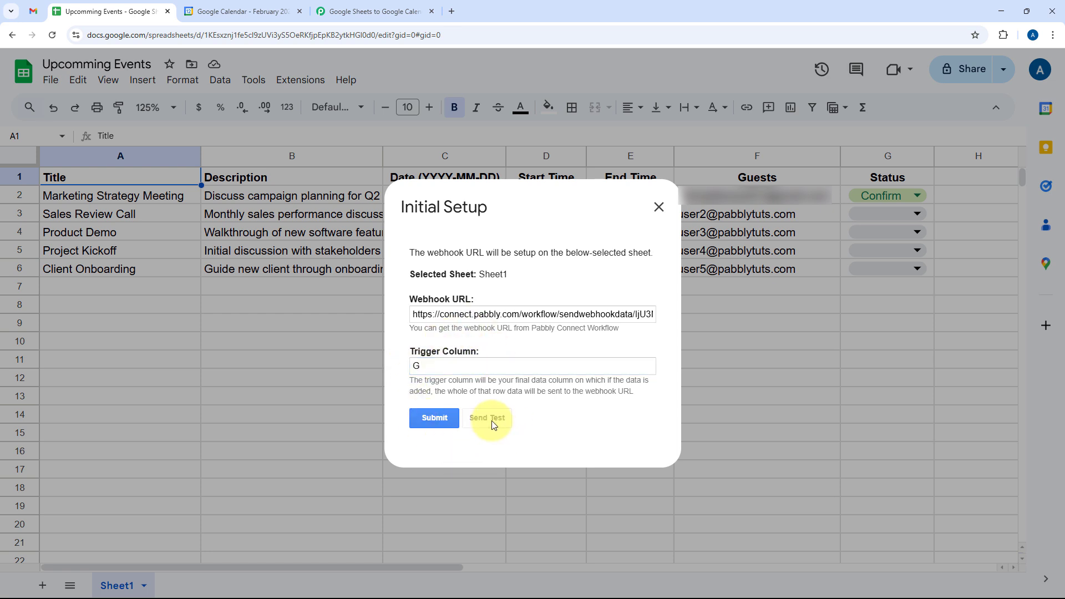
pyautogui.scroll(-2, 520, 370)
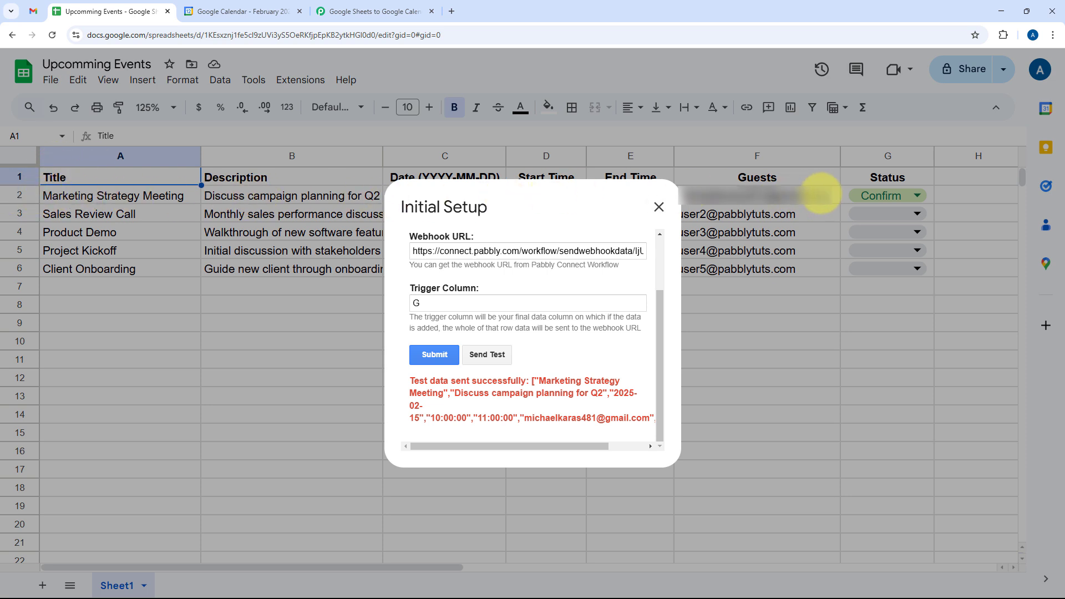
# Step: Switch to the Pabbly Connect workflow and examine the title, status, times, guests, description and date fields in the received webhook response
pyautogui.click(372, 12)
pyautogui.scroll(-6, 557, 281)
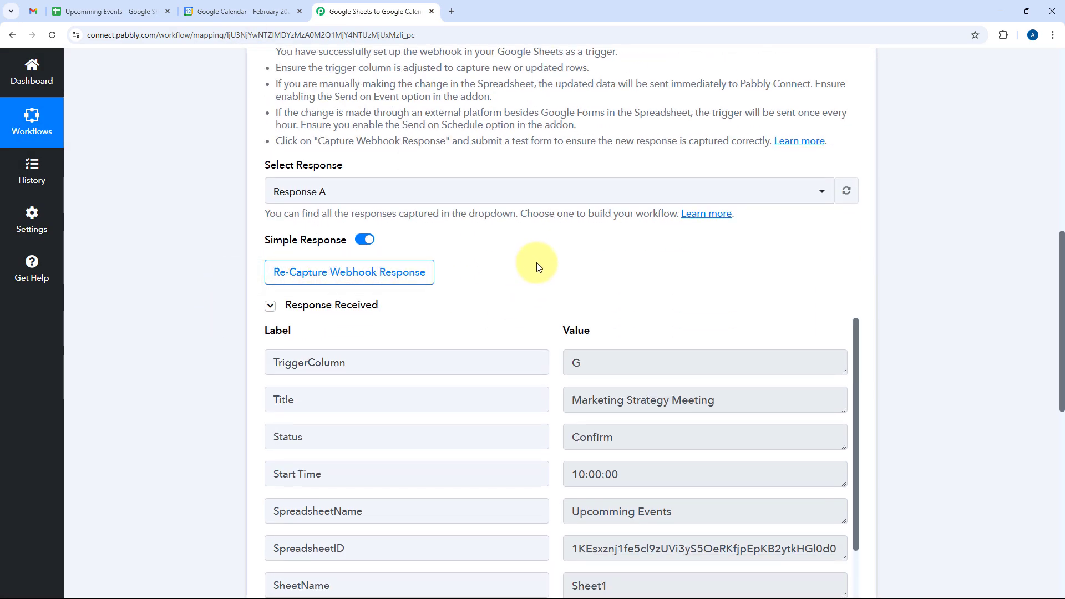
pyautogui.scroll(-2, 541, 260)
pyautogui.scroll(-2, 547, 185)
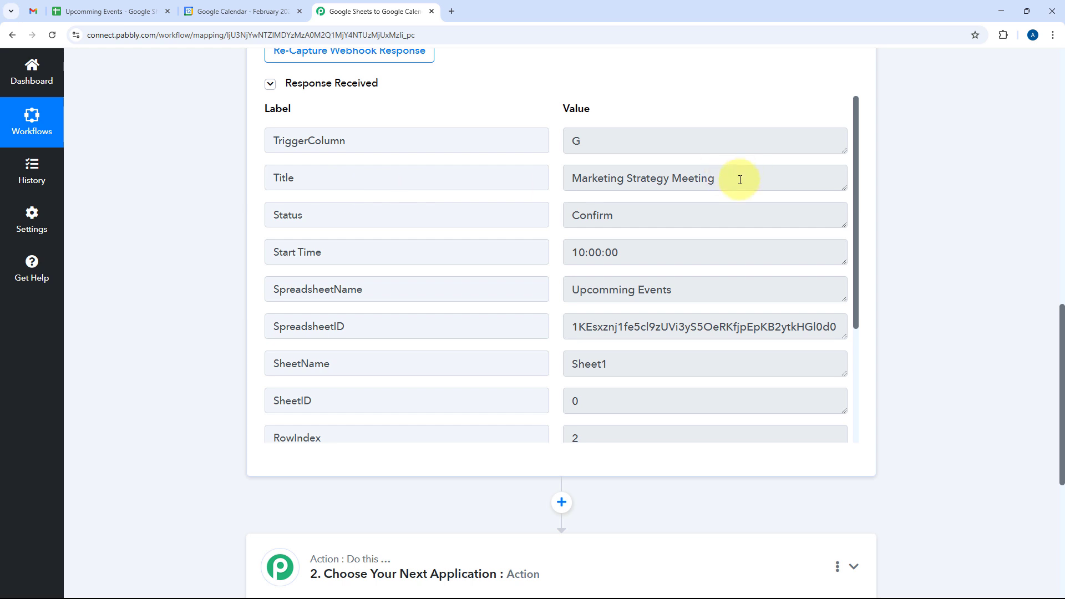
pyautogui.moveTo(740, 178); pyautogui.dragTo(554, 191)
pyautogui.moveTo(629, 209); pyautogui.dragTo(526, 216)
pyautogui.moveTo(623, 248); pyautogui.dragTo(535, 256)
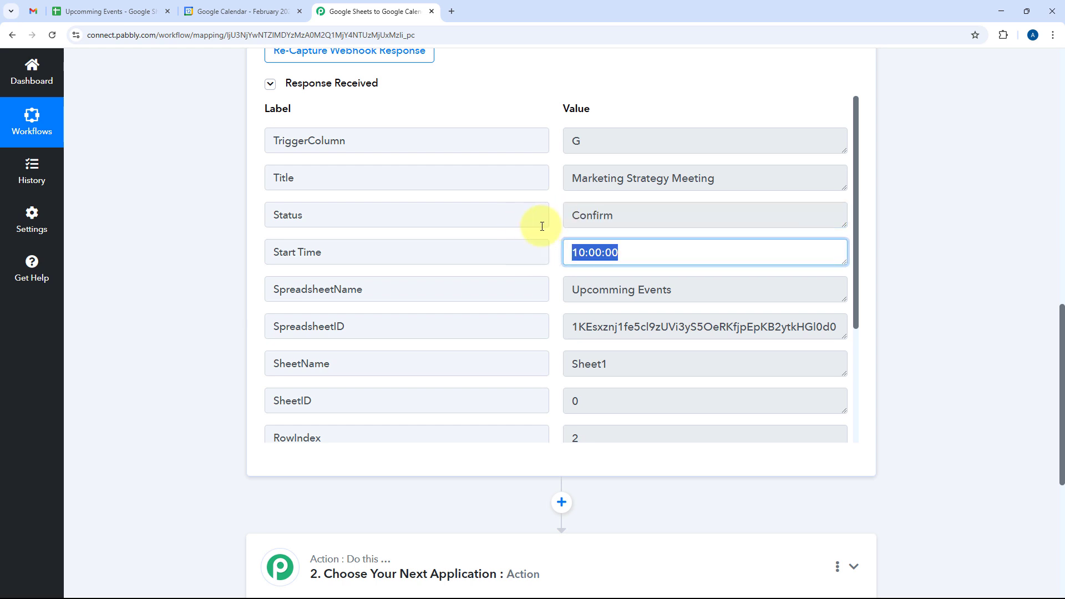
pyautogui.scroll(-3, 542, 224)
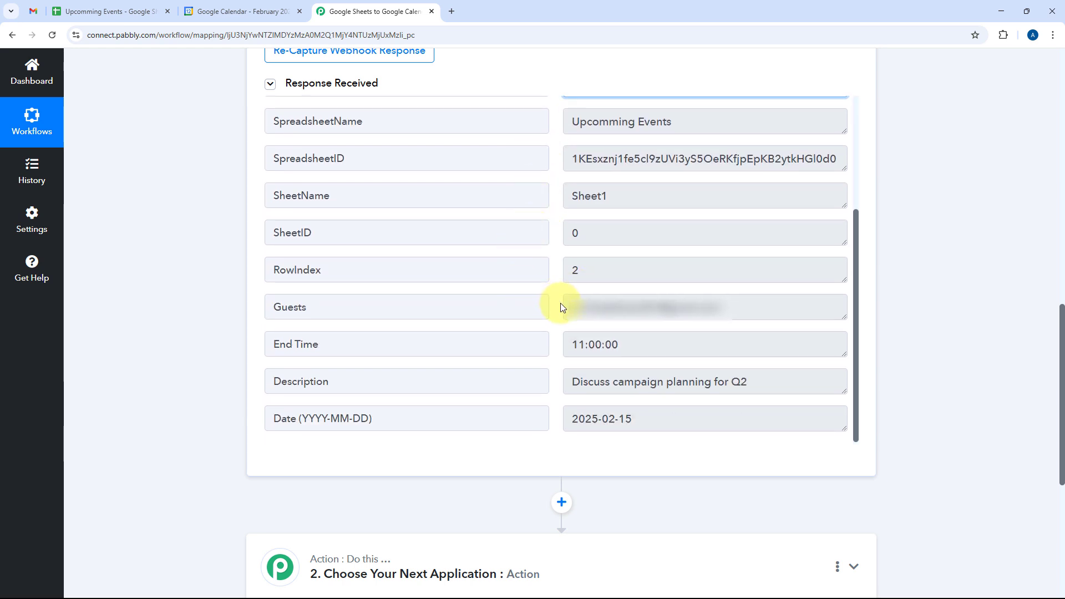
pyautogui.moveTo(670, 309); pyautogui.dragTo(557, 312)
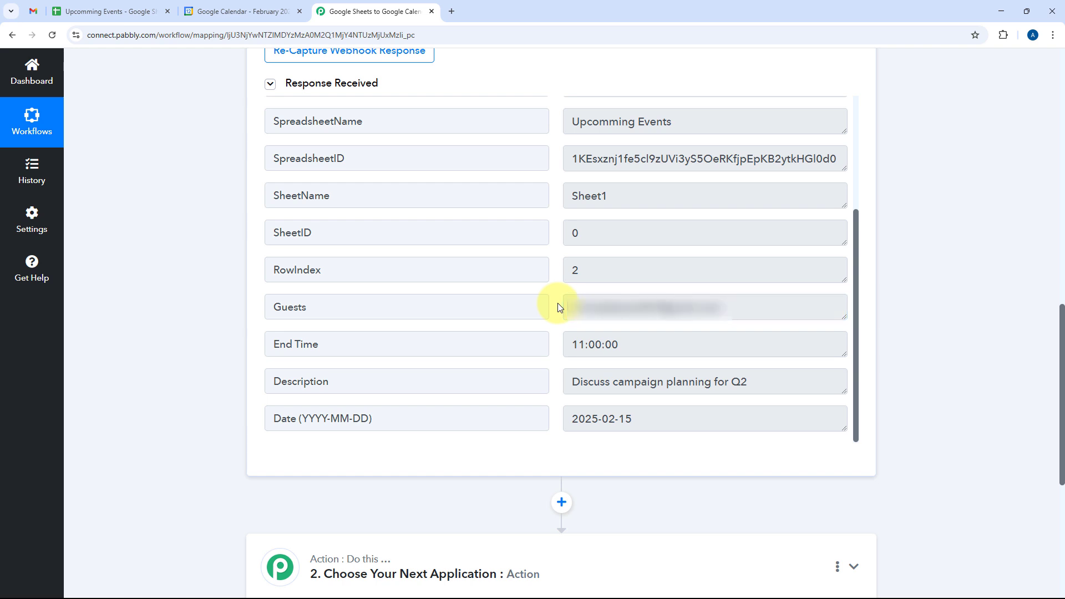
pyautogui.moveTo(578, 270); pyautogui.dragTo(552, 276)
pyautogui.click(555, 275)
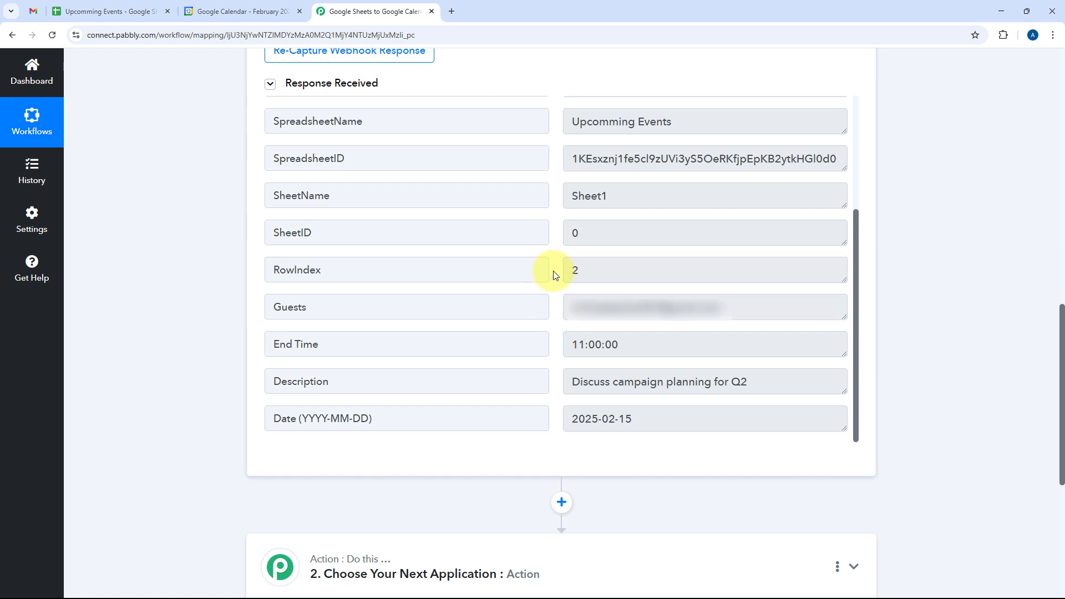
pyautogui.moveTo(614, 345); pyautogui.dragTo(564, 345)
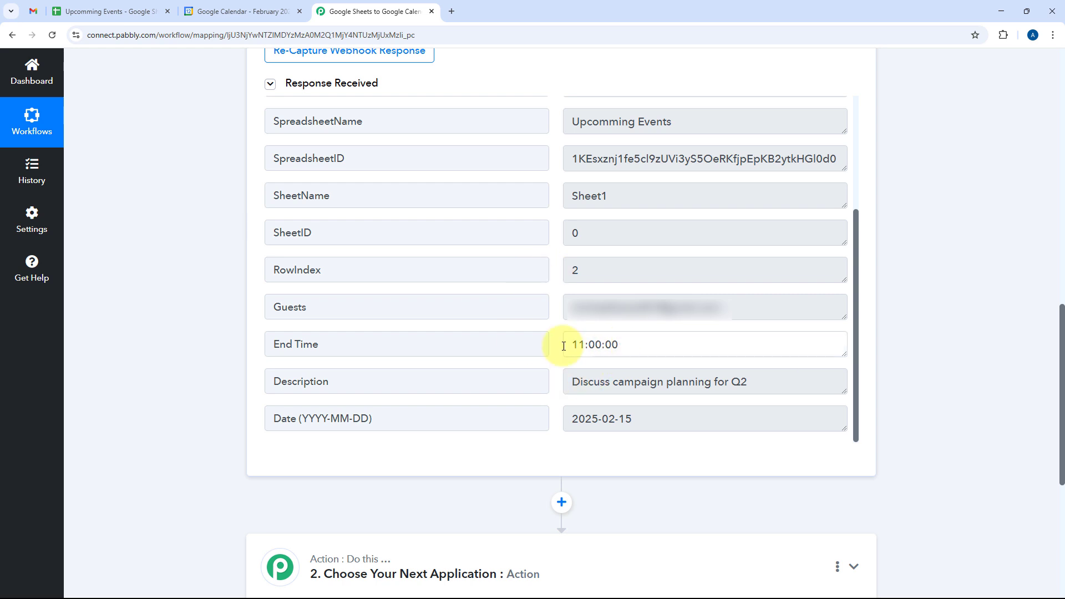
pyautogui.moveTo(791, 380); pyautogui.dragTo(541, 384)
pyautogui.moveTo(632, 422); pyautogui.dragTo(399, 413)
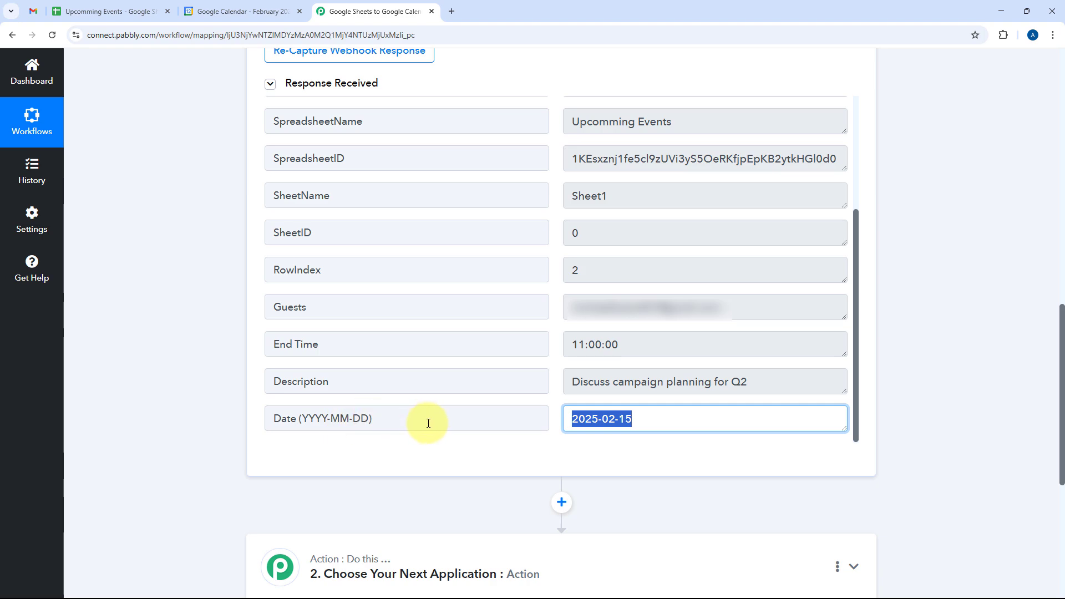
# Step: Return to the Upcomming Events spreadsheet, submit the webhook's initial setup and close its dialog
pyautogui.click(121, 6)
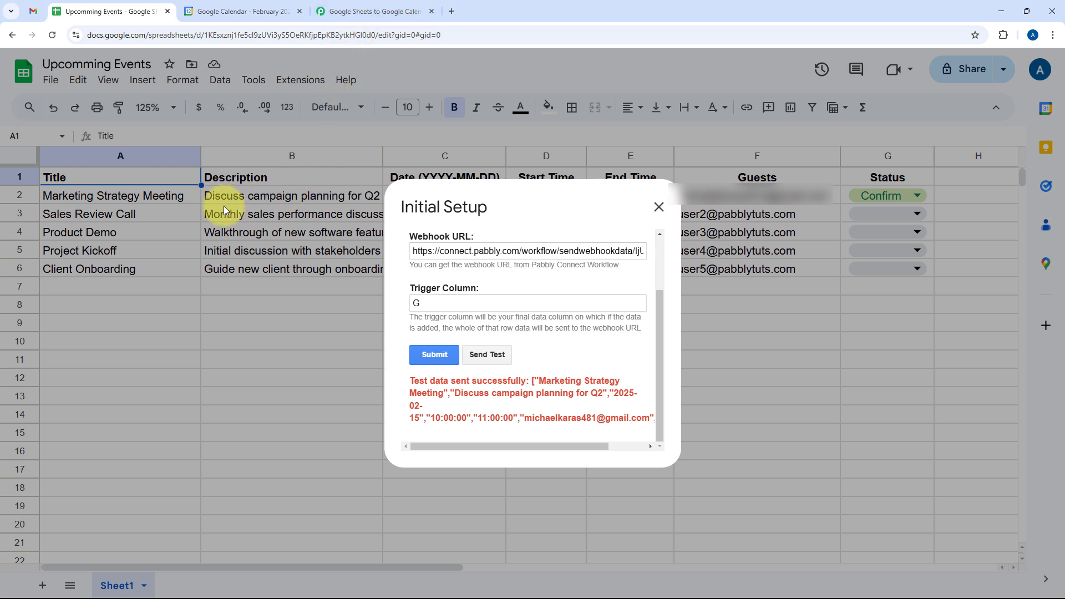
pyautogui.click(366, 4)
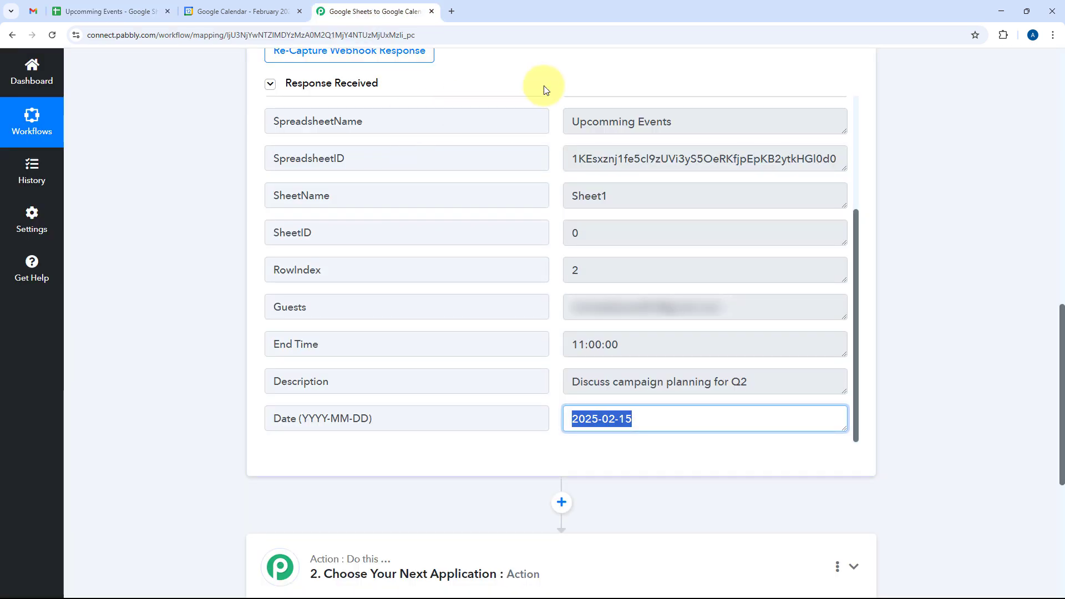
pyautogui.click(154, 6)
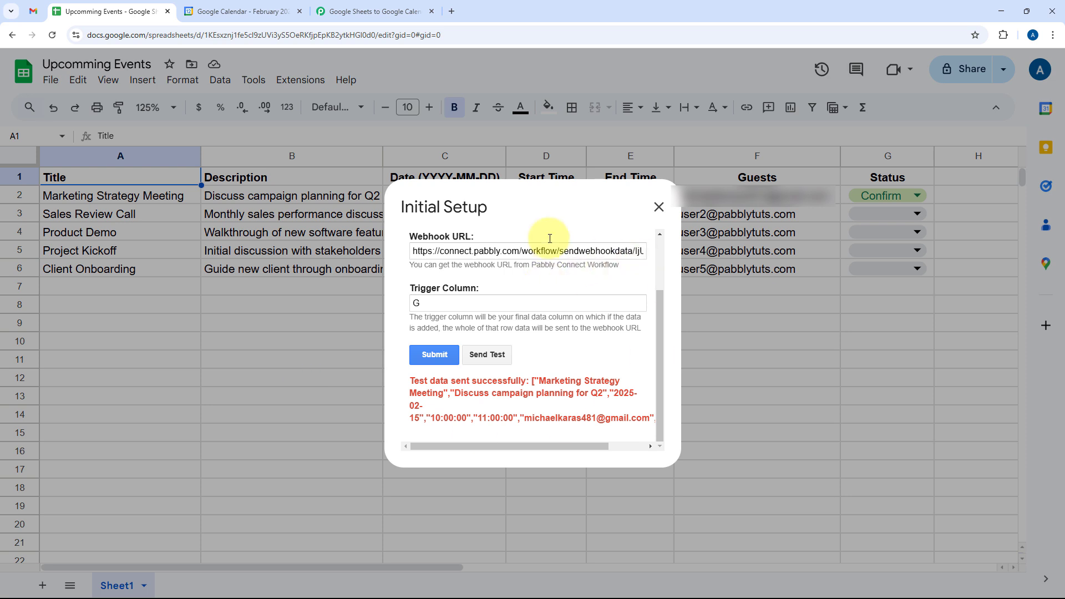
pyautogui.click(434, 355)
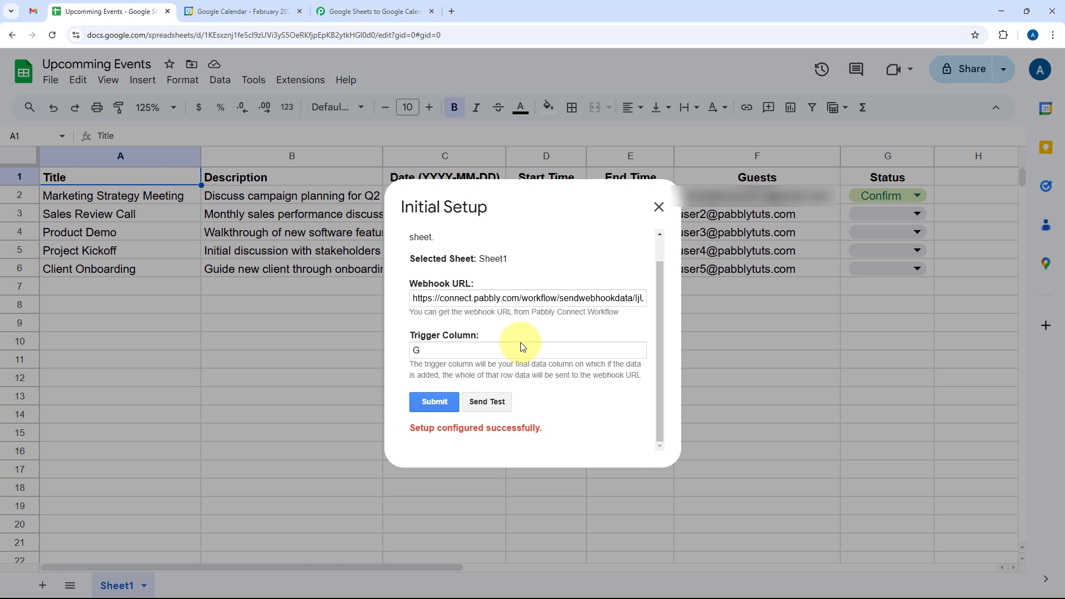
pyautogui.click(655, 208)
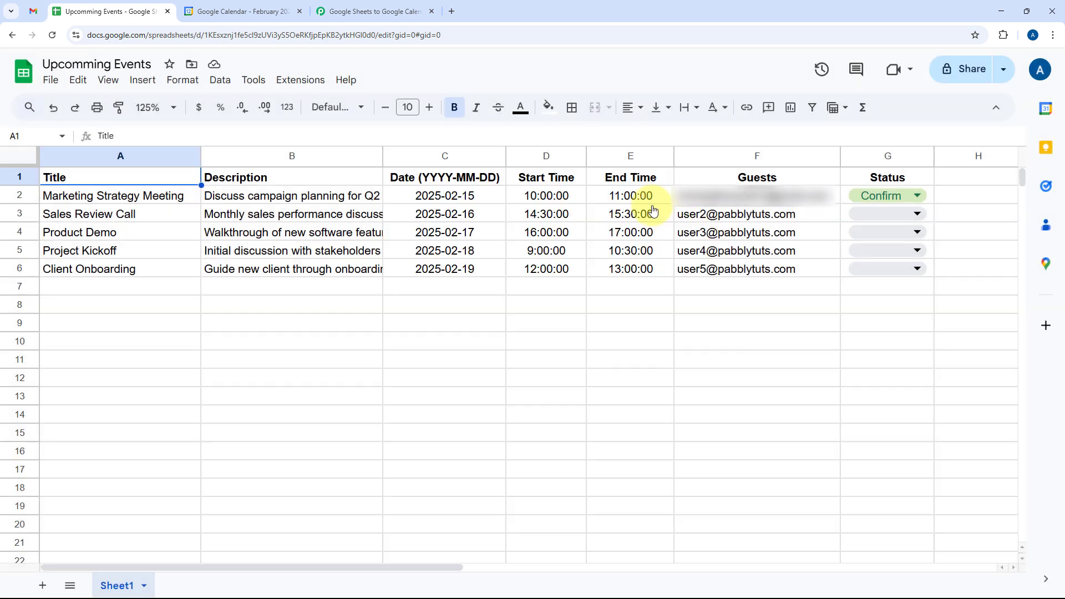
# Step: Enable Send On Event for the Pabbly Connect Webhooks add-on in the spreadsheet
pyautogui.click(299, 79)
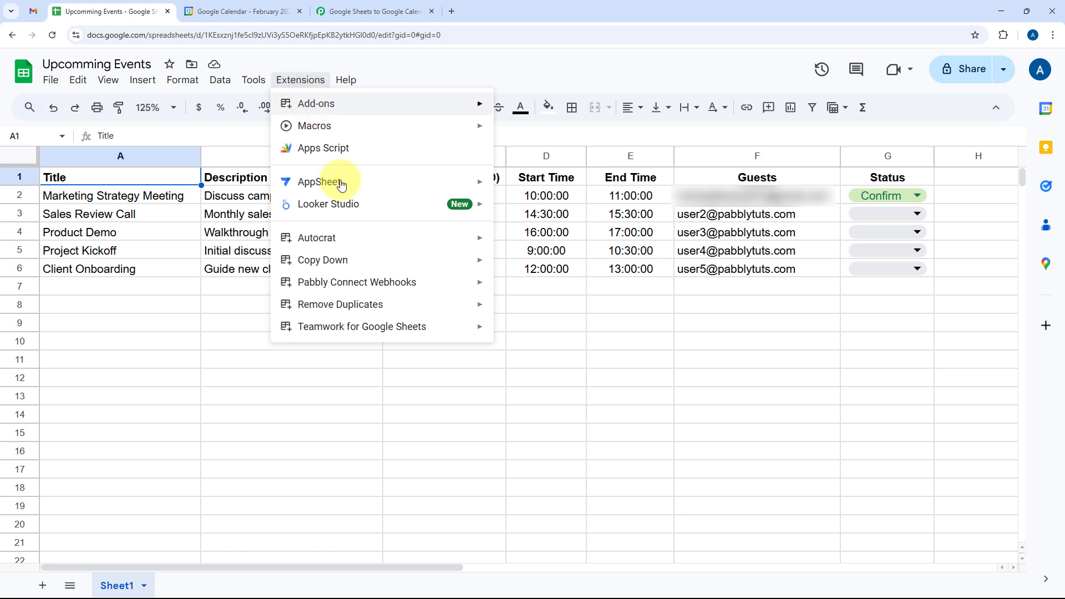
pyautogui.moveTo(373, 283)
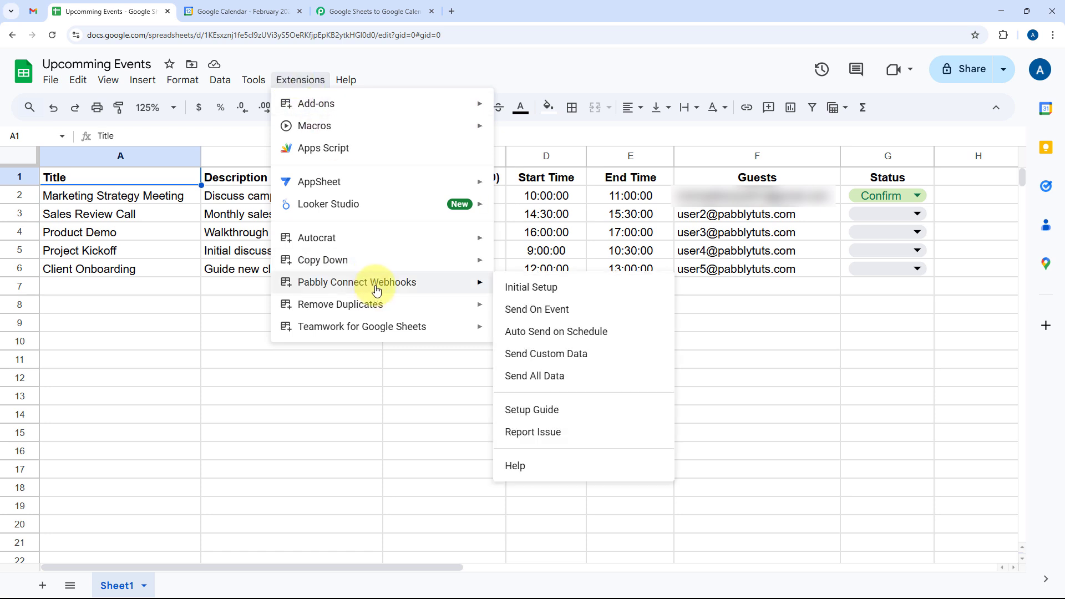
pyautogui.click(524, 316)
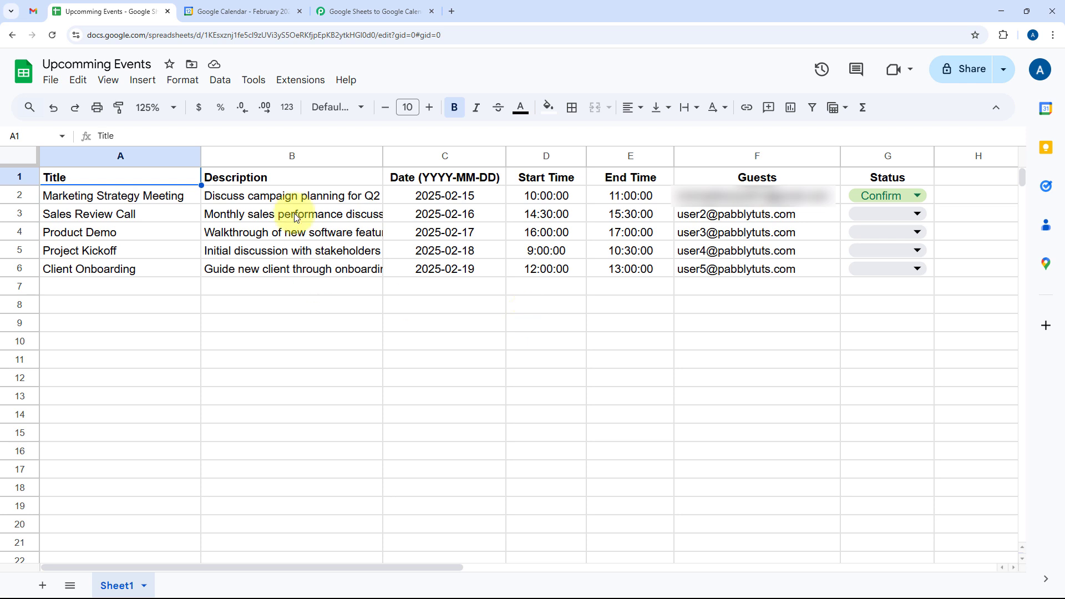
# Step: Examine the Status options for the Marketing Strategy Meeting row and compare them with the Status field in the workflow's received response
pyautogui.click(351, 7)
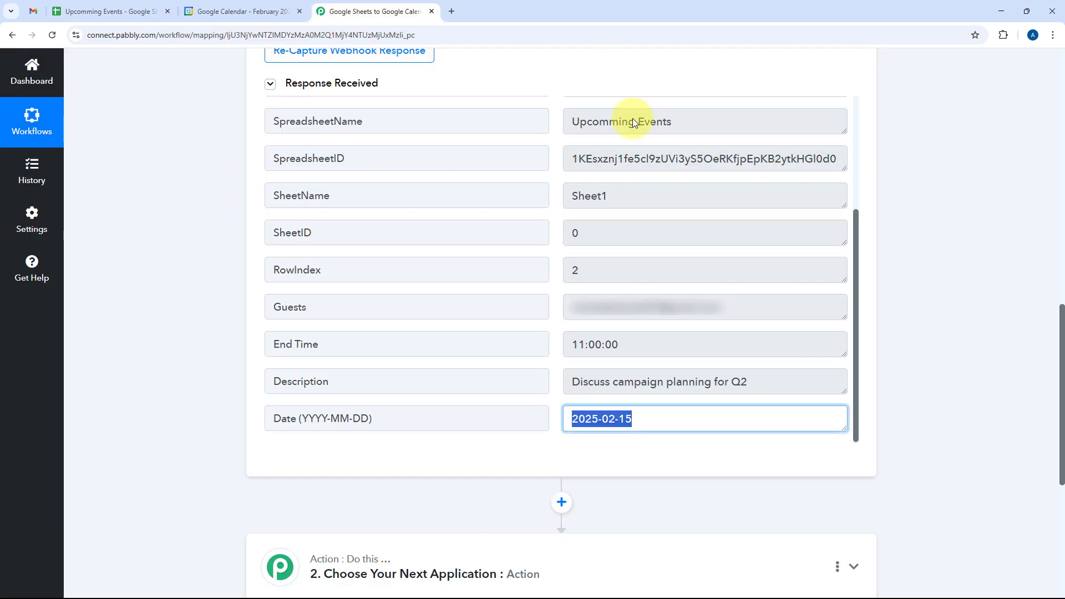
pyautogui.click(557, 169)
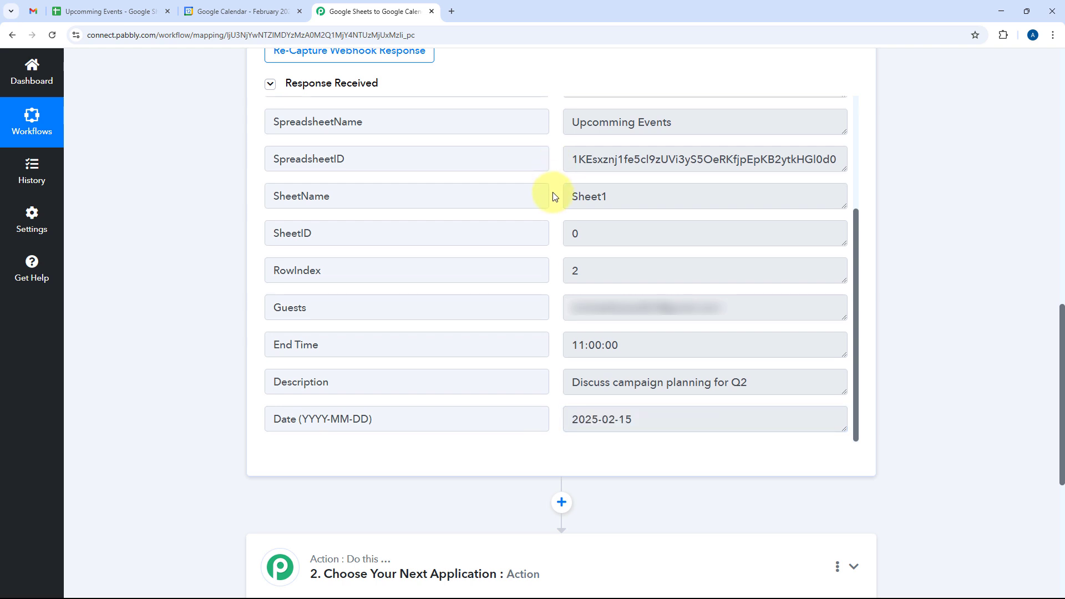
pyautogui.scroll(3, 551, 198)
pyautogui.click(90, 4)
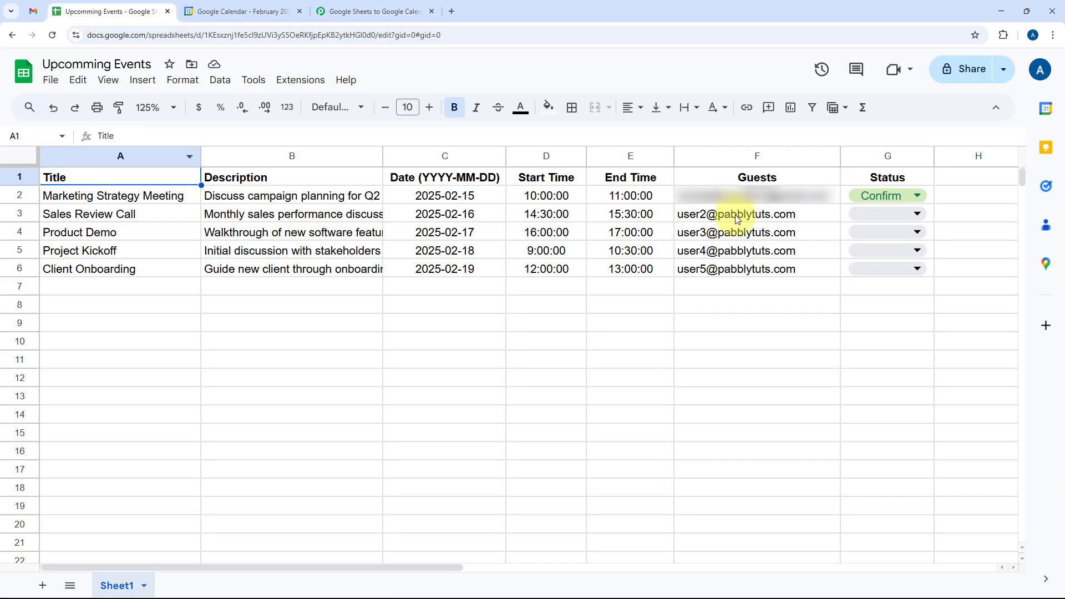
pyautogui.click(918, 196)
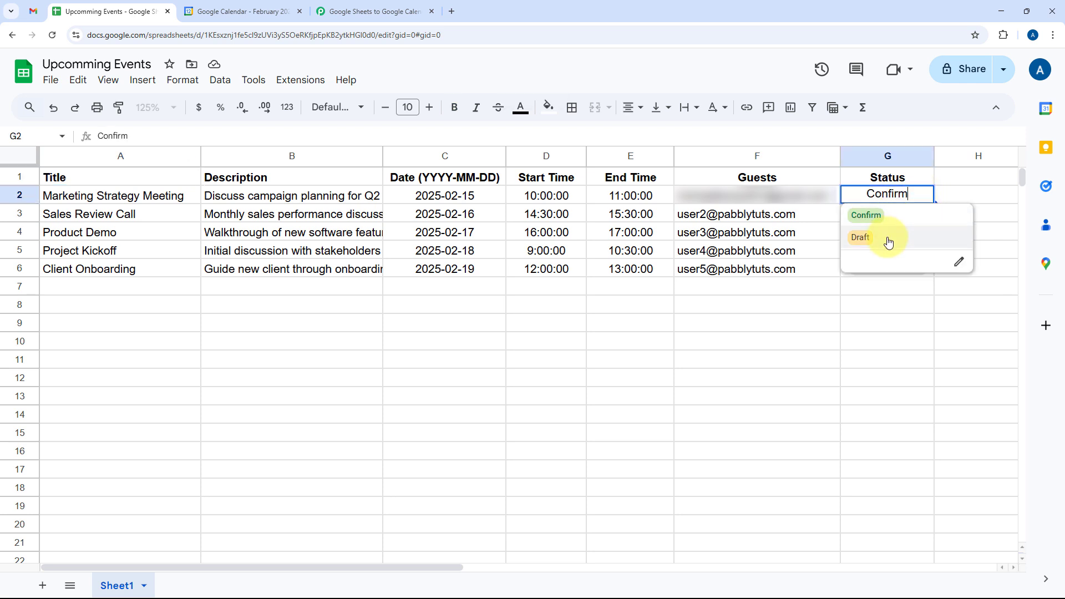
pyautogui.click(806, 201)
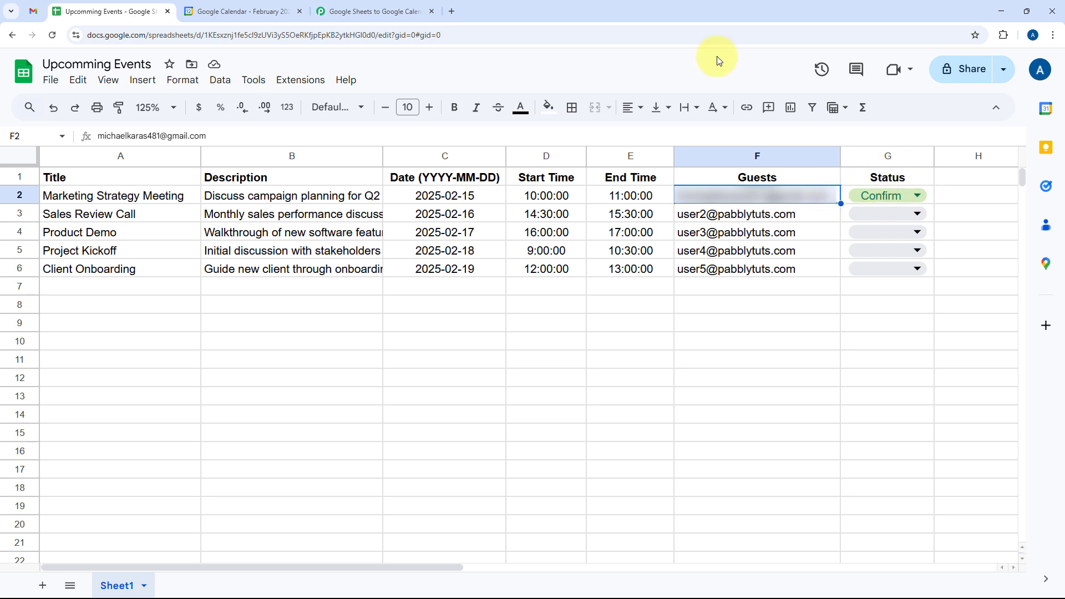
pyautogui.click(364, 6)
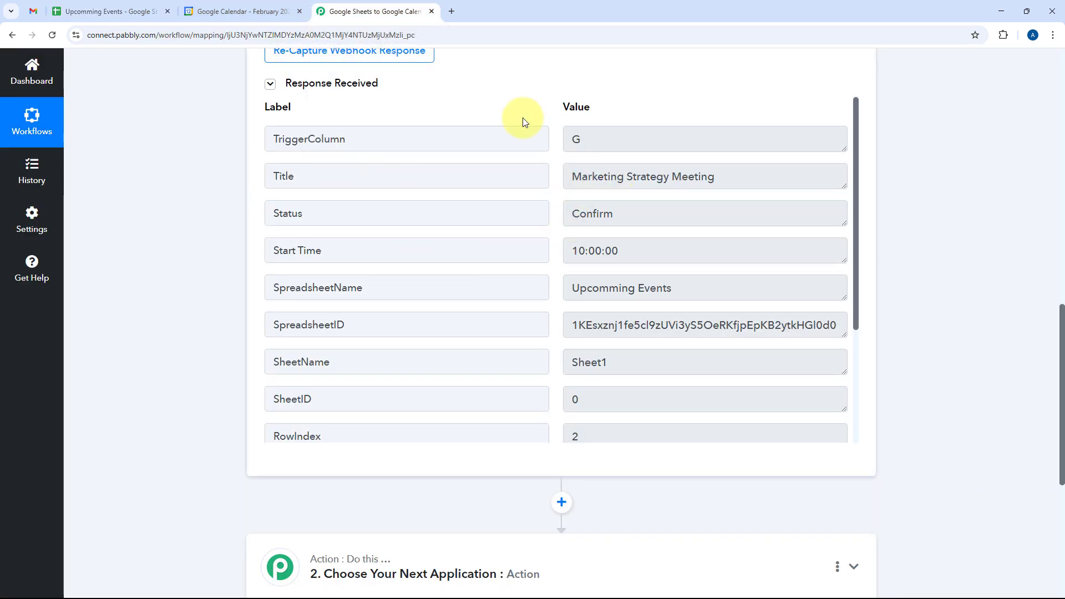
pyautogui.doubleClick(323, 209)
pyautogui.click(621, 213)
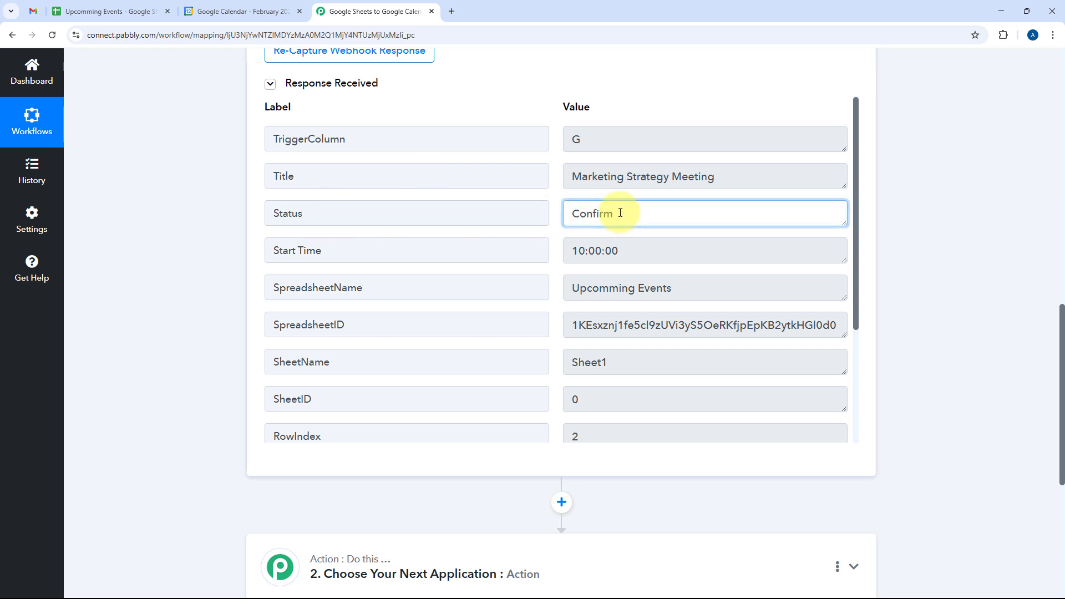
pyautogui.moveTo(621, 212); pyautogui.dragTo(544, 211)
pyautogui.click(549, 212)
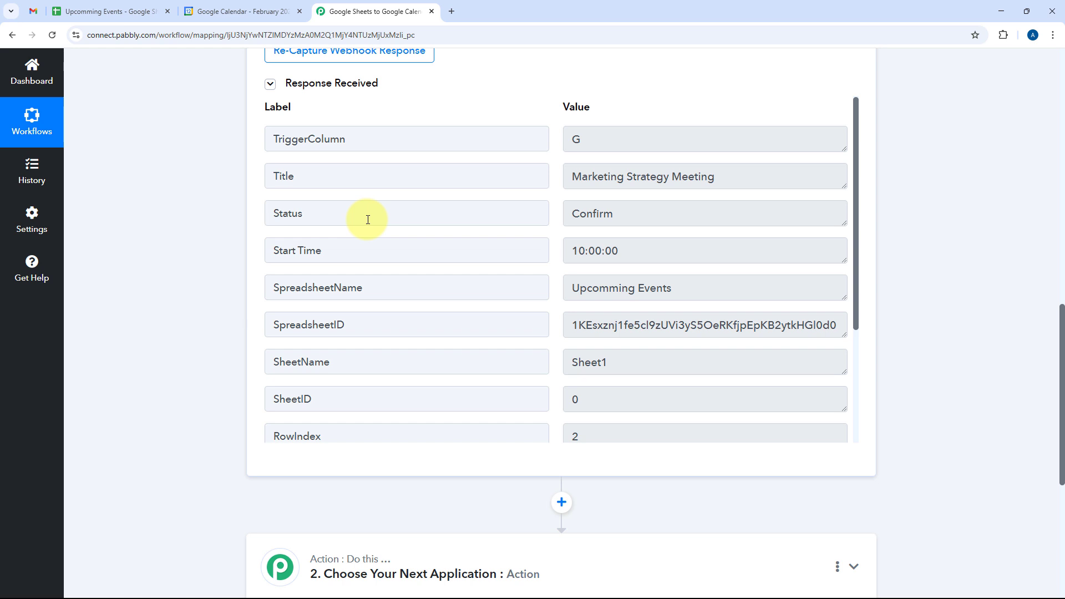
# Step: Examine the Status label and its value in the trigger's received webhook response
pyautogui.moveTo(357, 213); pyautogui.dragTo(262, 216)
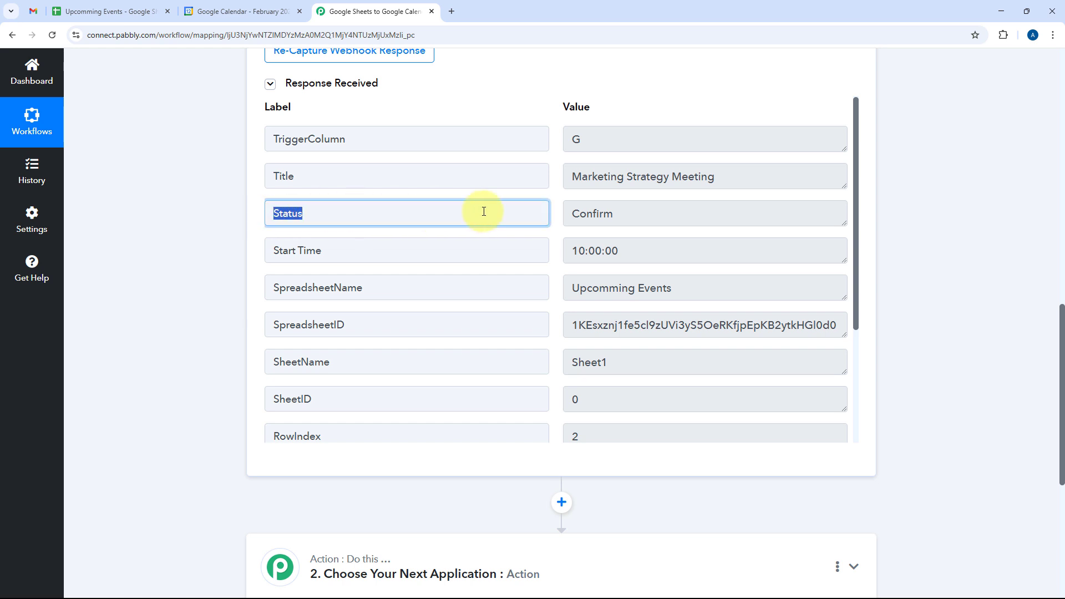
pyautogui.moveTo(616, 214); pyautogui.dragTo(549, 222)
pyautogui.click(550, 218)
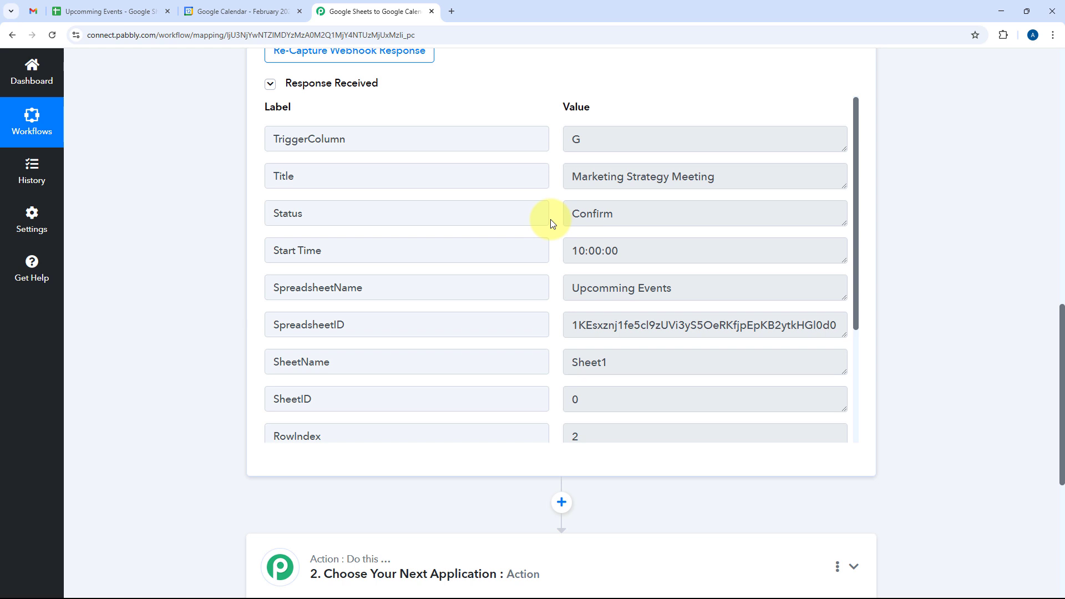
# Step: Set the workflow's second step to Filter (Pabbly) with the Filter Values action event and connect it
pyautogui.scroll(-6, 203, 322)
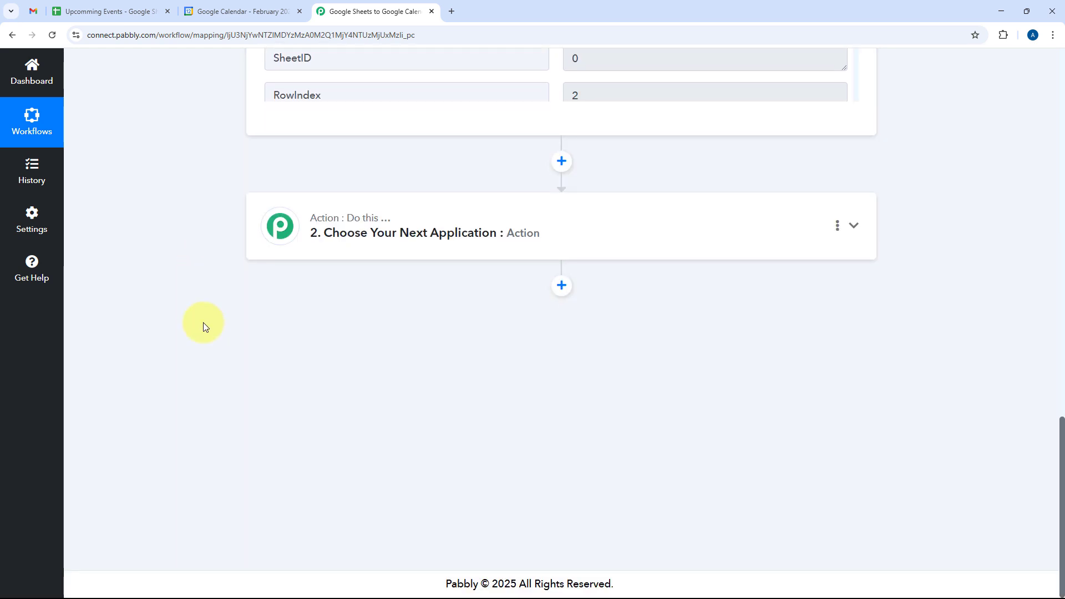
pyautogui.click(536, 225)
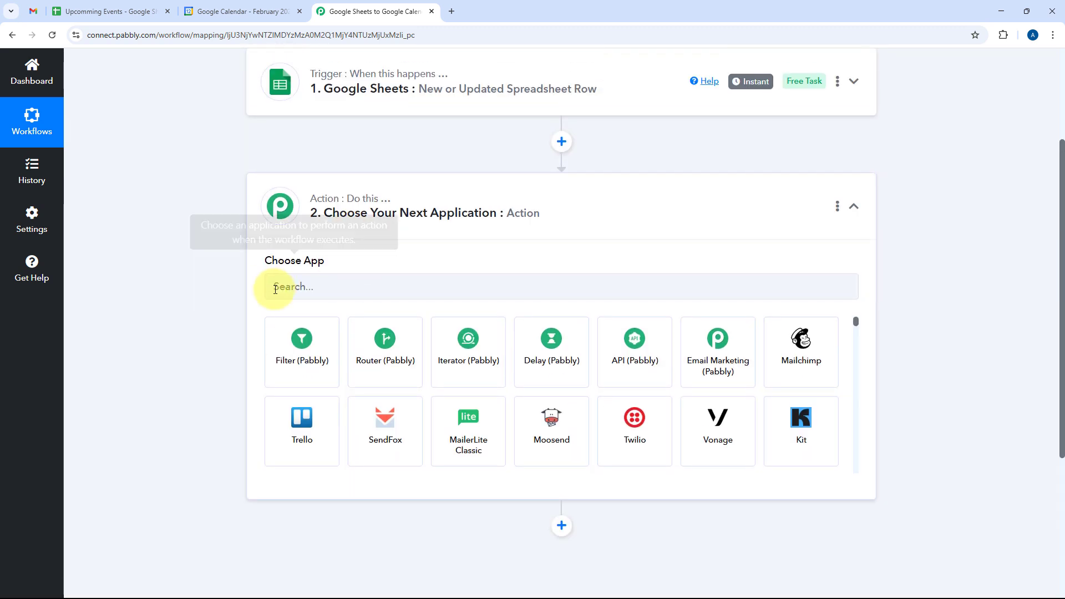
pyautogui.click(299, 341)
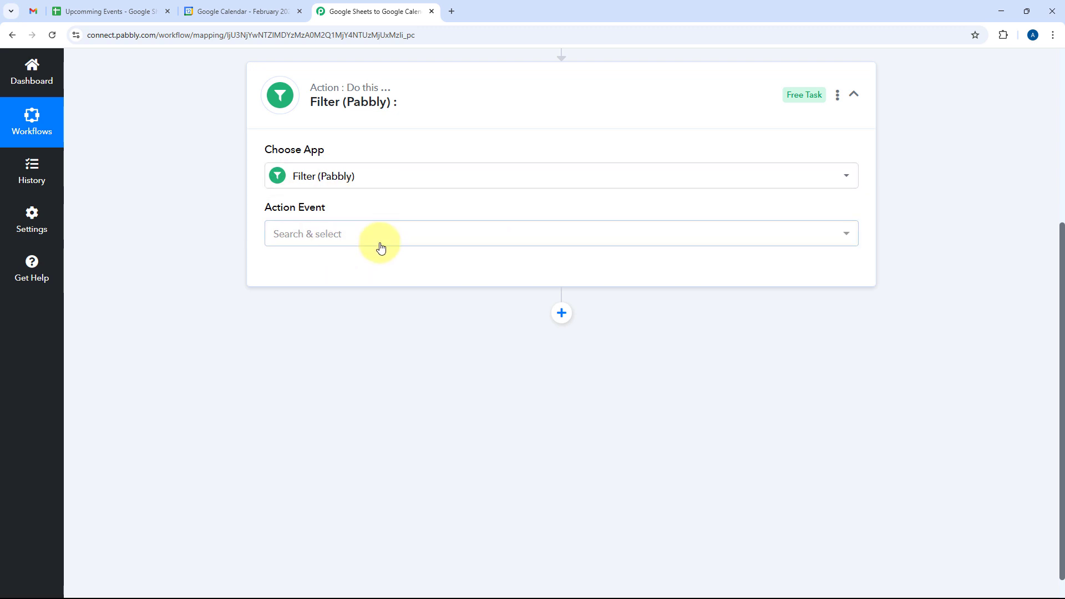
pyautogui.click(372, 229)
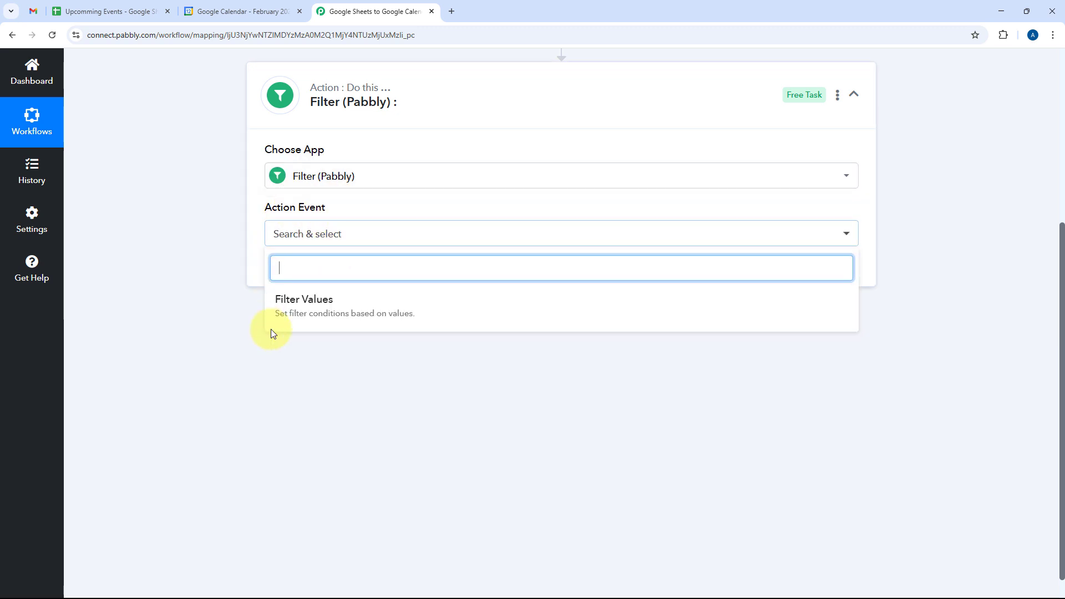
pyautogui.click(327, 304)
pyautogui.click(295, 273)
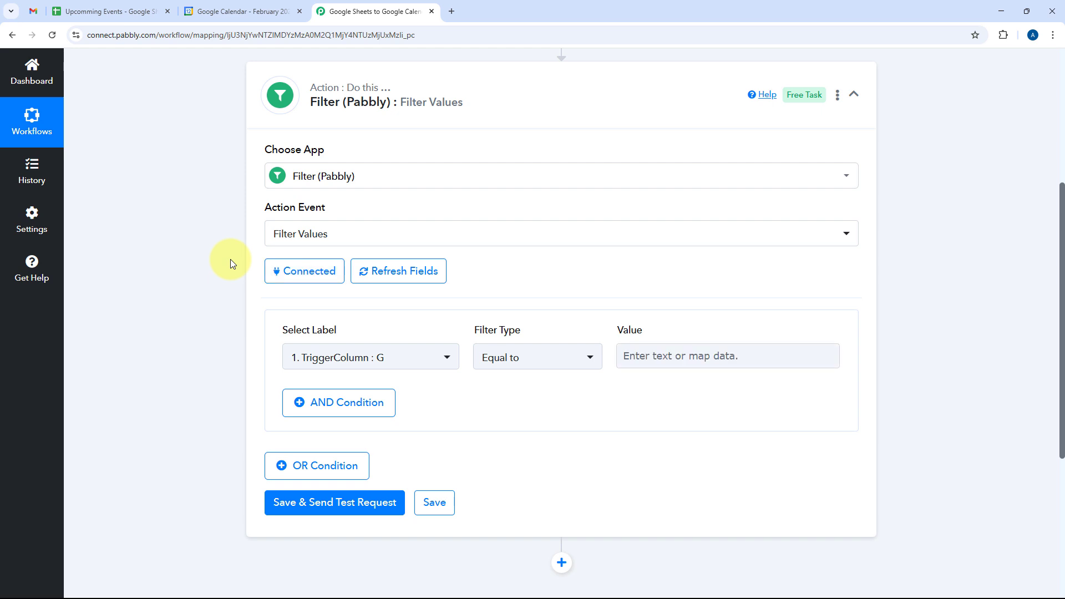
# Step: Define the filter condition so that the Google Sheets Status field is Equal to Confirm
pyautogui.scroll(-2, 239, 255)
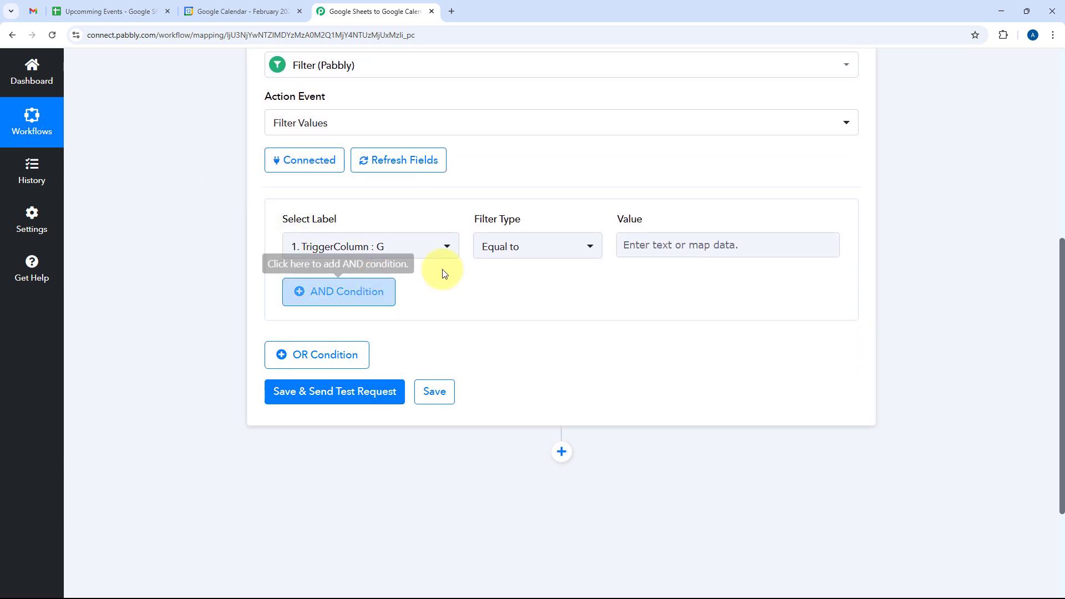
pyautogui.click(403, 251)
pyautogui.click(436, 321)
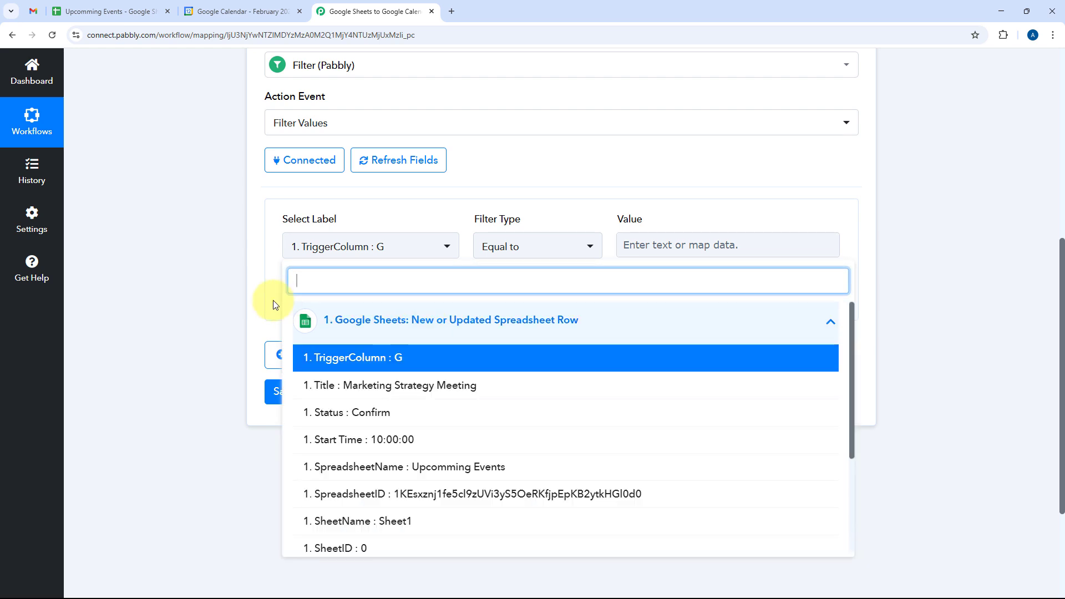
pyautogui.scroll(-2, 231, 274)
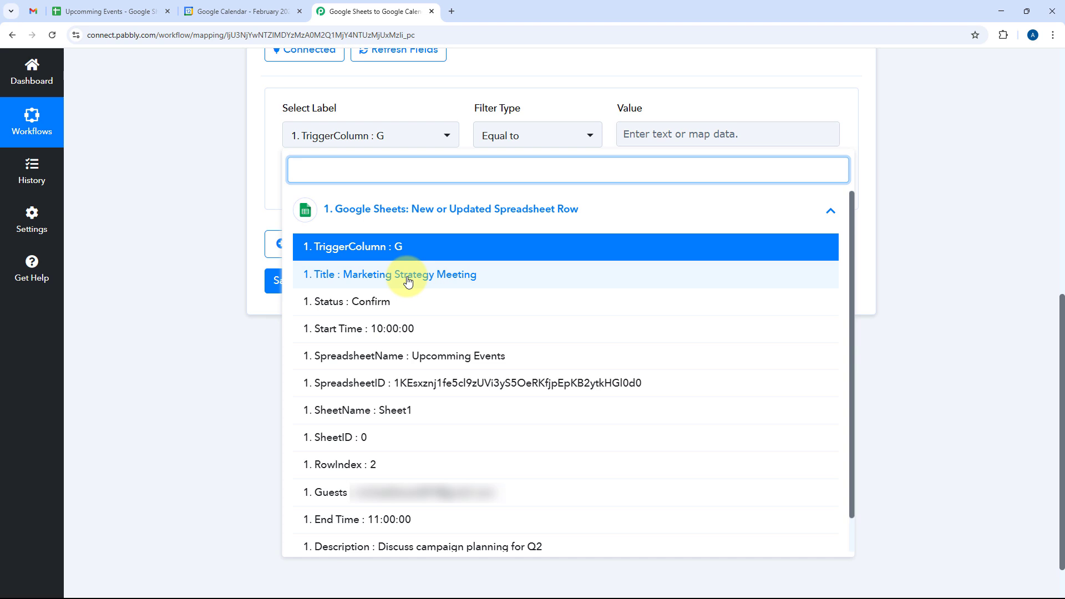
pyautogui.click(333, 301)
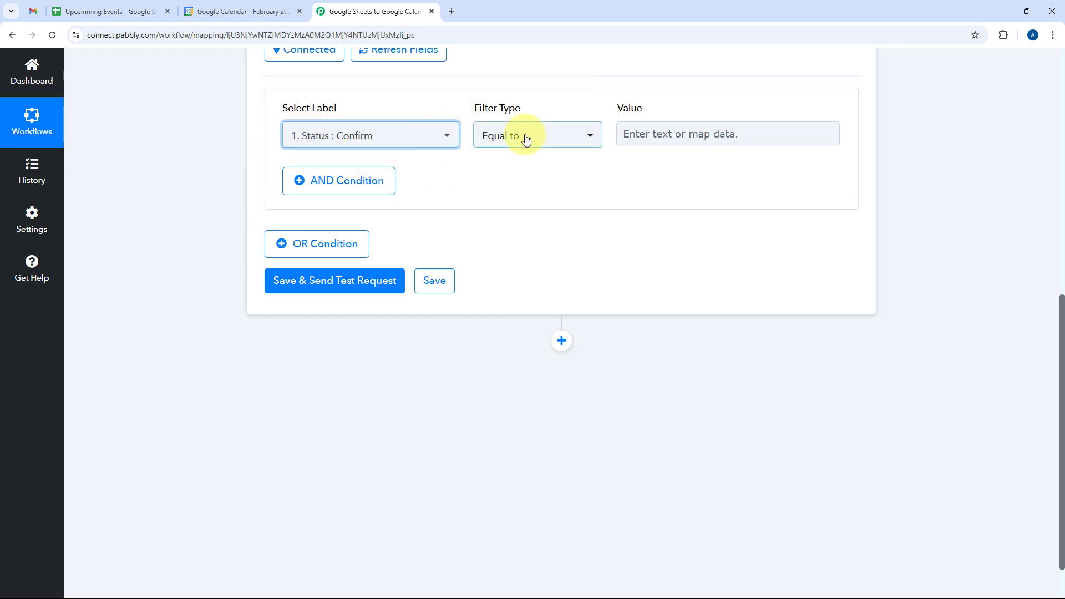
pyautogui.click(629, 136)
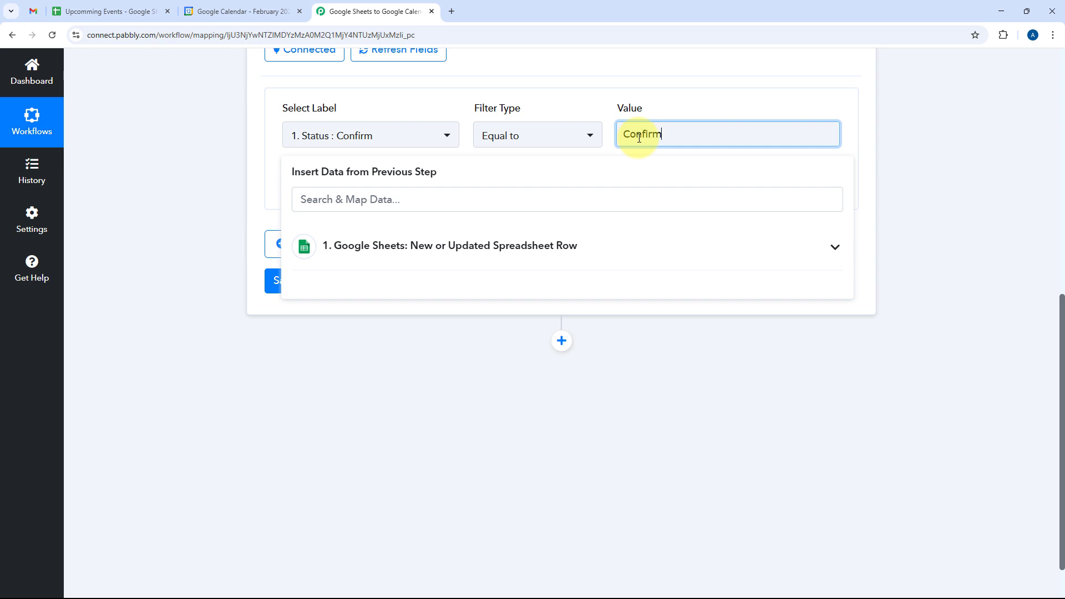
pyautogui.write('Confirm')
pyautogui.click(609, 109)
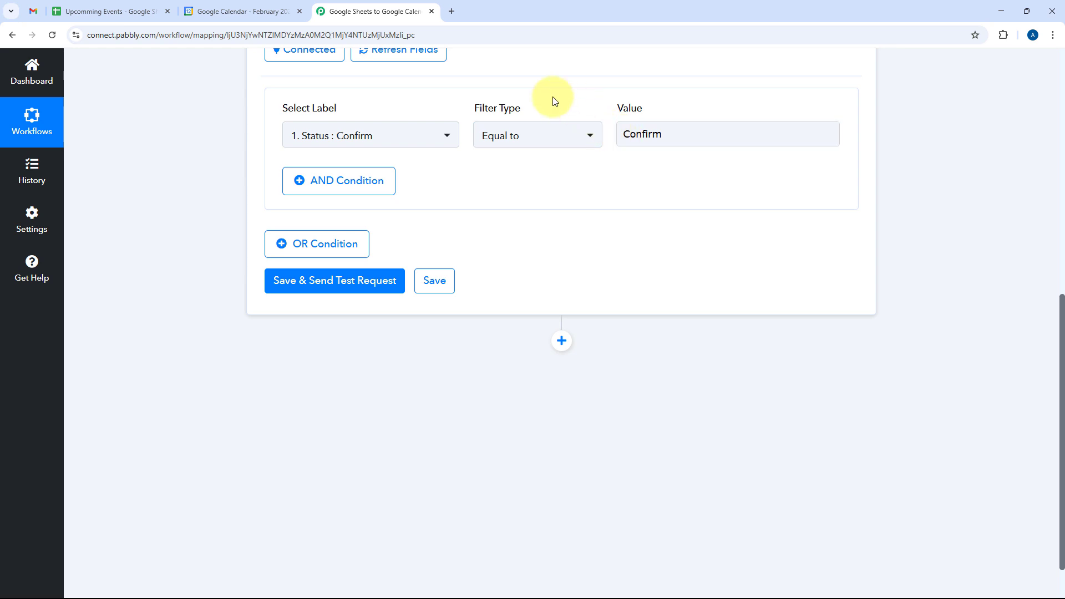
# Step: Save the filter with a test request and check the Marketing Strategy Meeting row's Status in the Upcomming Events spreadsheet
pyautogui.scroll(1, 389, 145)
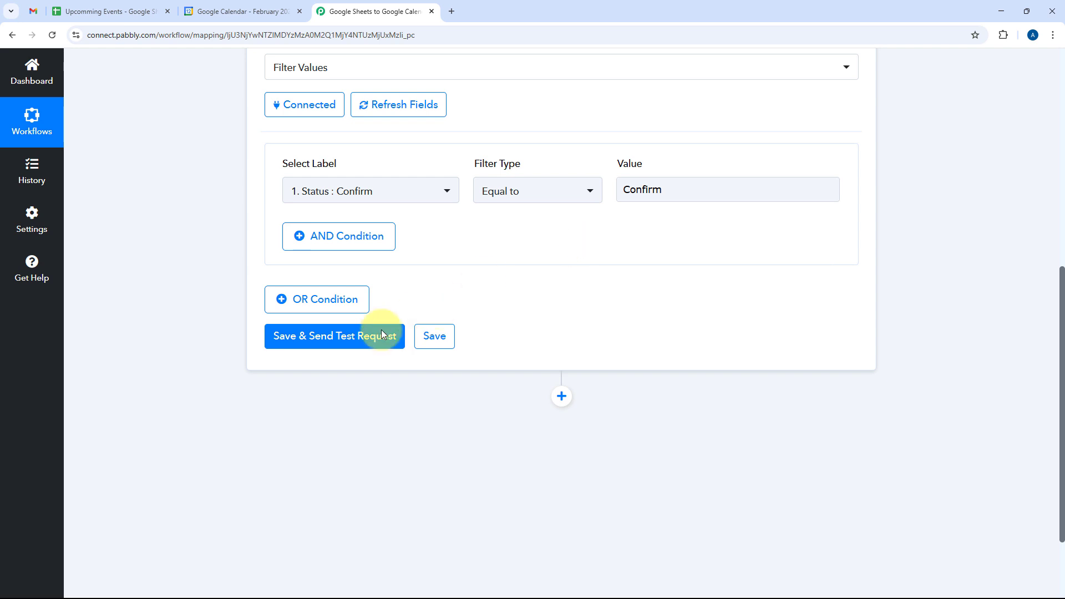
pyautogui.click(357, 340)
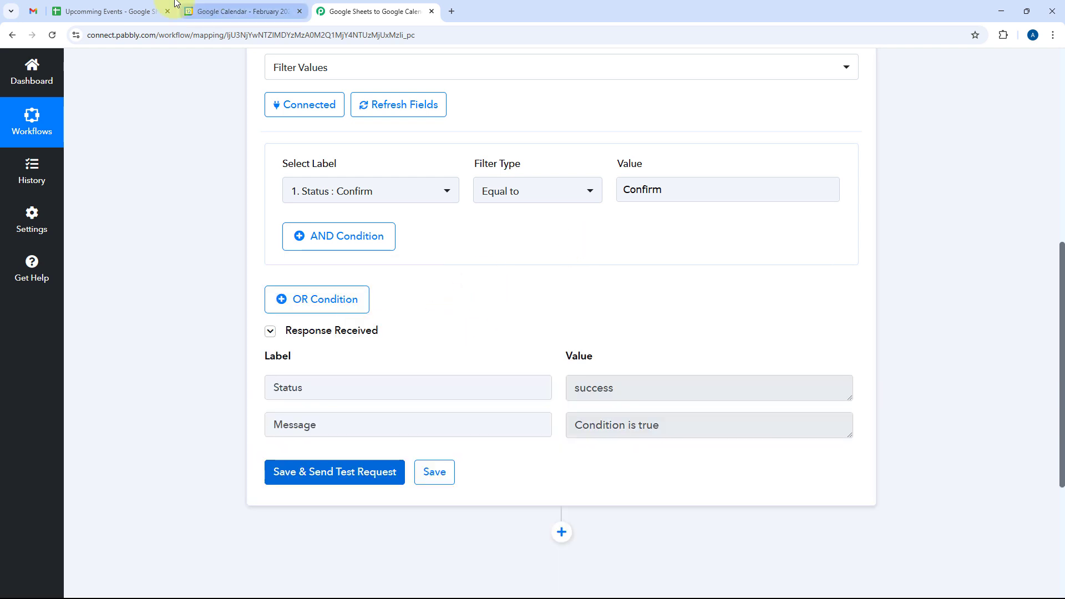
pyautogui.click(138, 11)
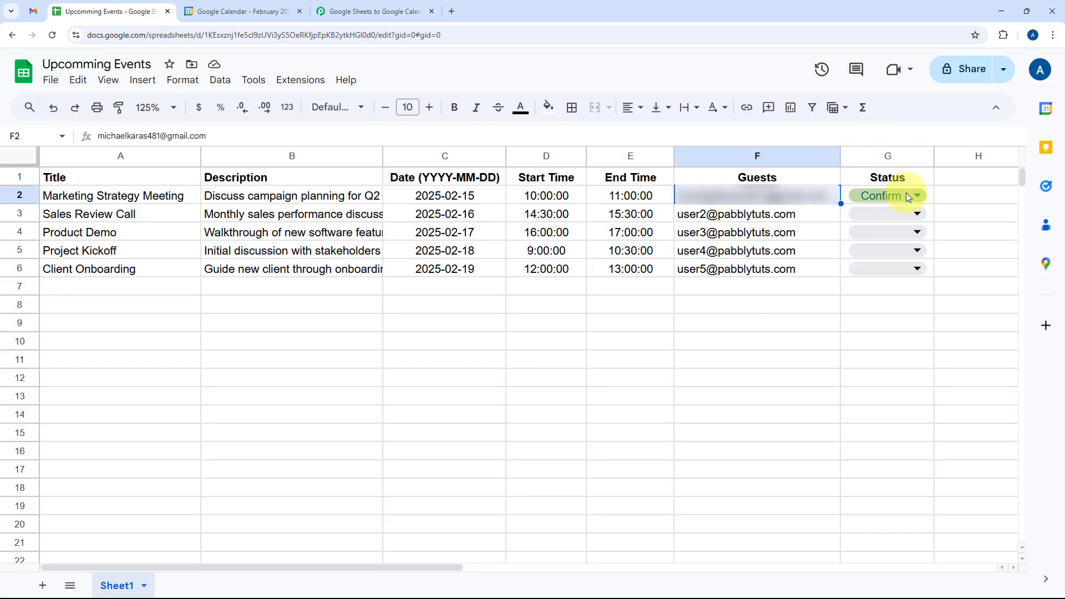
pyautogui.click(343, 5)
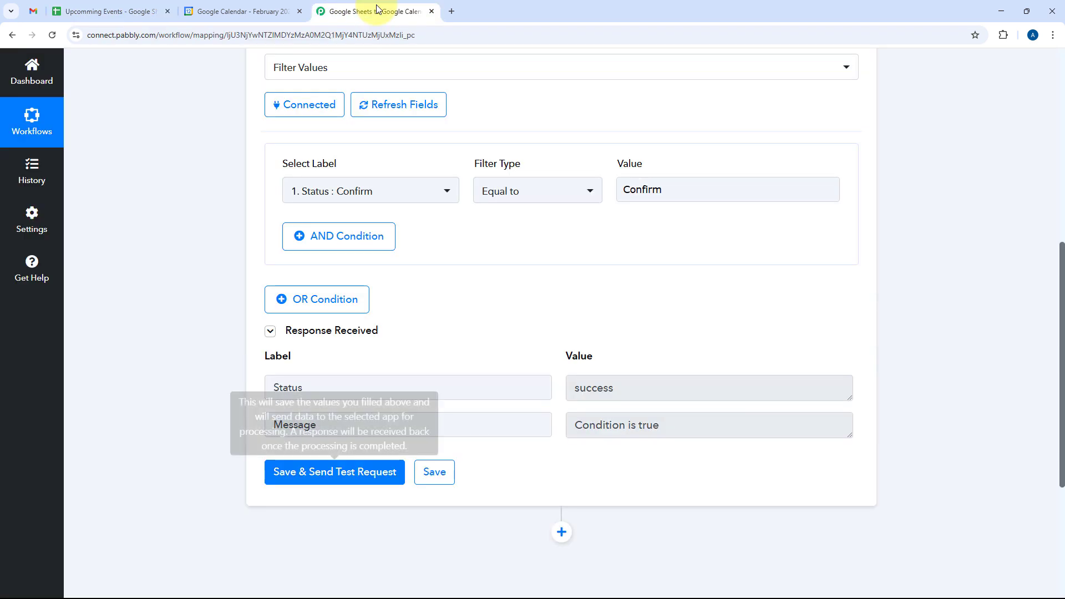
# Step: Add an action step after the filter and choose Google Calendar as its app
pyautogui.scroll(-3, 571, 294)
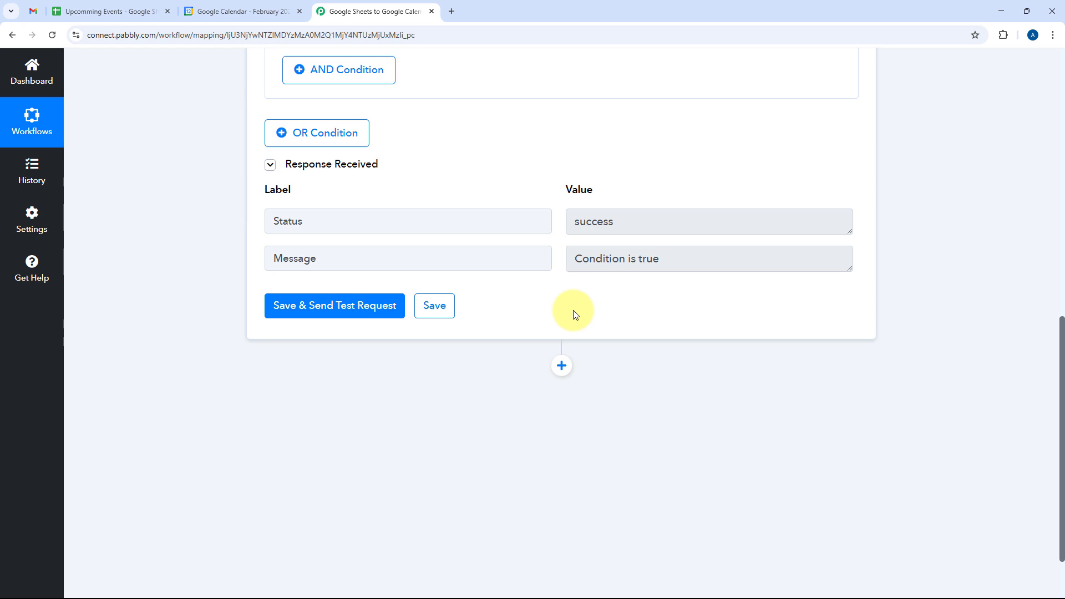
pyautogui.scroll(-1, 575, 314)
pyautogui.click(564, 311)
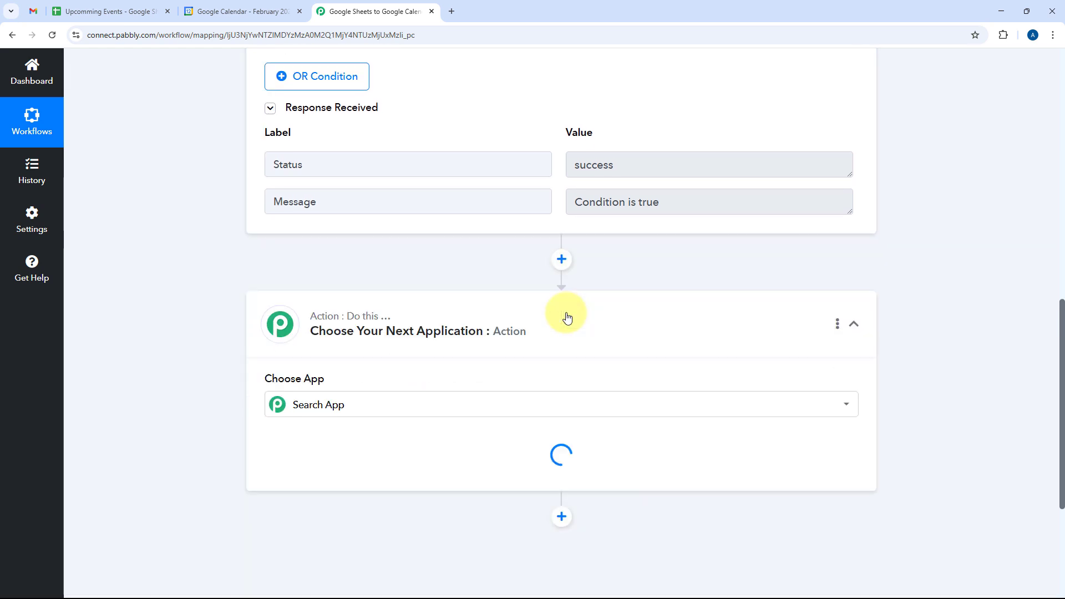
pyautogui.scroll(-4, 565, 314)
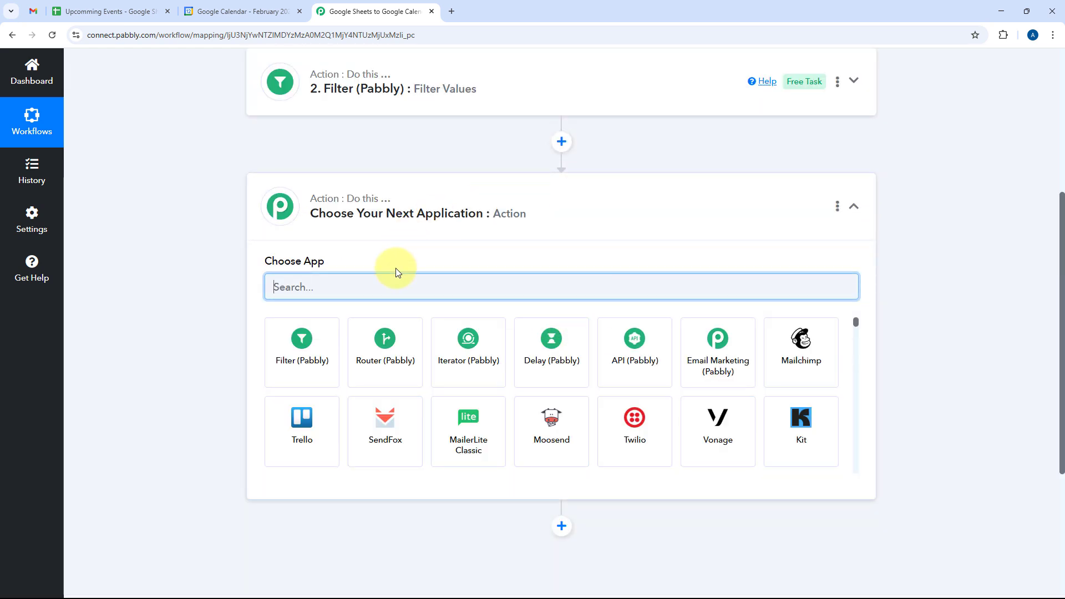
pyautogui.write('Google Clen')
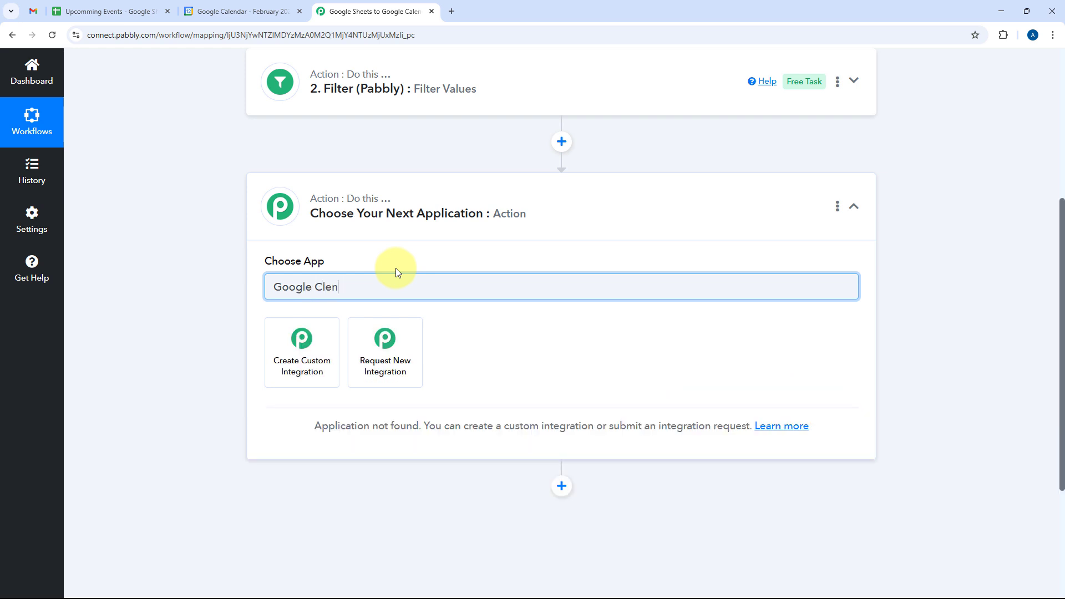
pyautogui.press('BackSpace')
pyautogui.press('BackSpace')
pyautogui.press('BackSpace')
pyautogui.write('al')
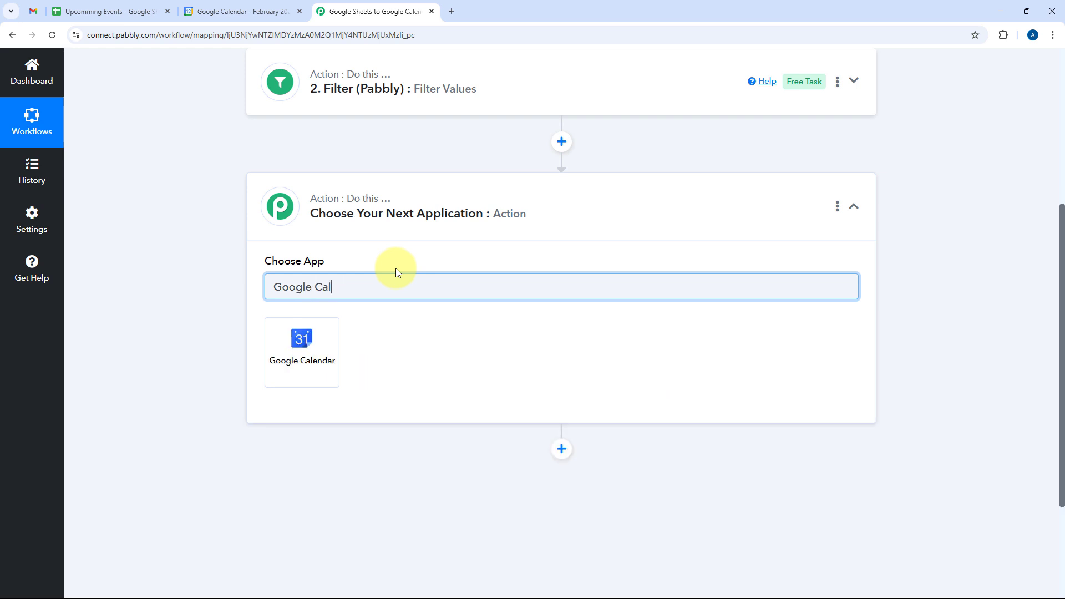
pyautogui.click(311, 353)
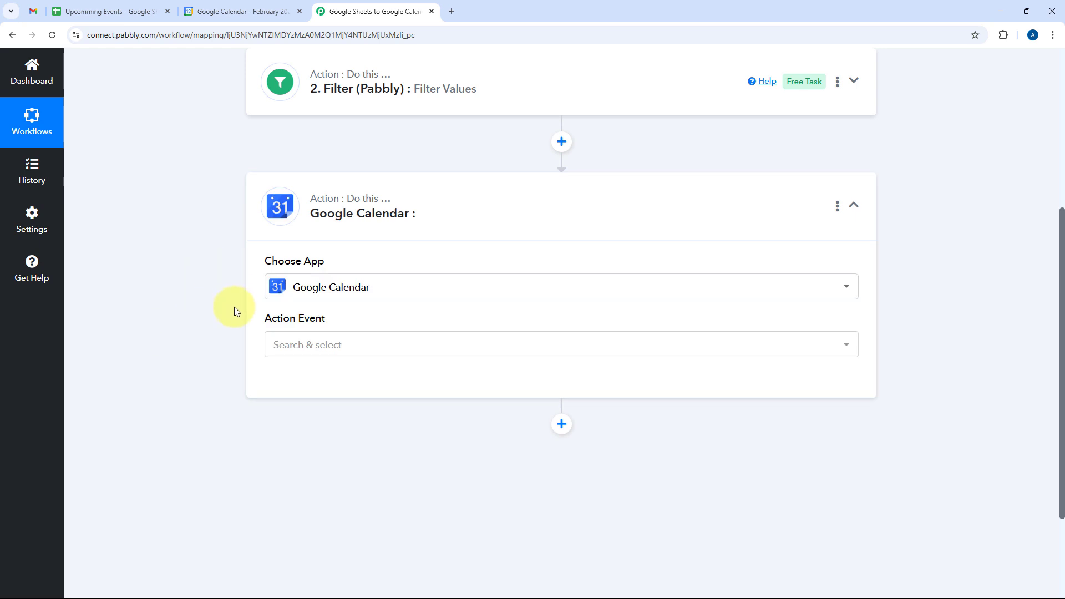
# Step: Choose Create an Event as the Google Calendar action event and open its account connection settings
pyautogui.scroll(-2, 471, 263)
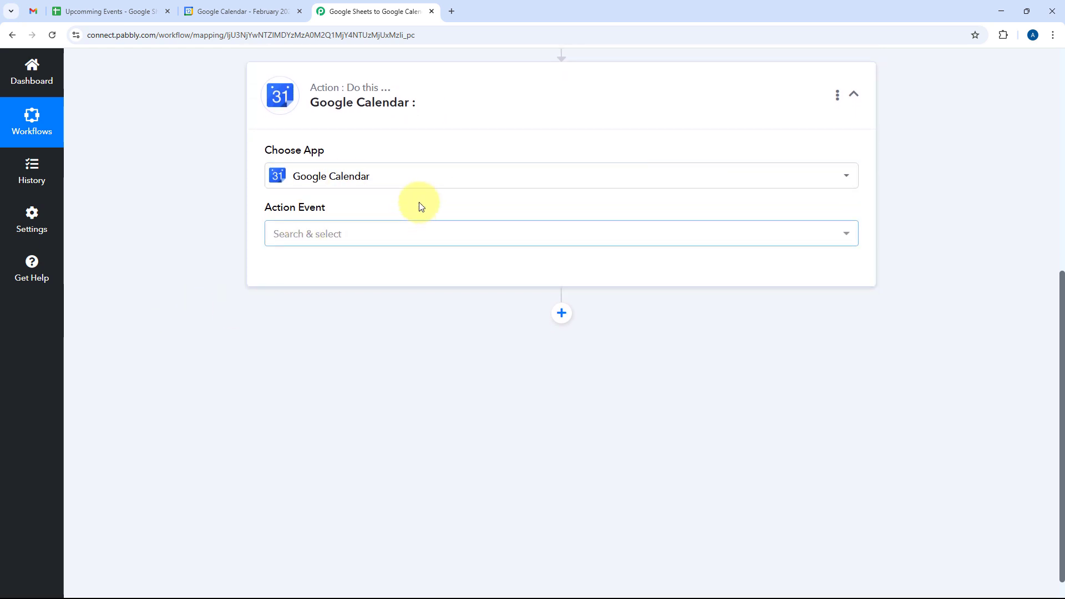
pyautogui.click(340, 236)
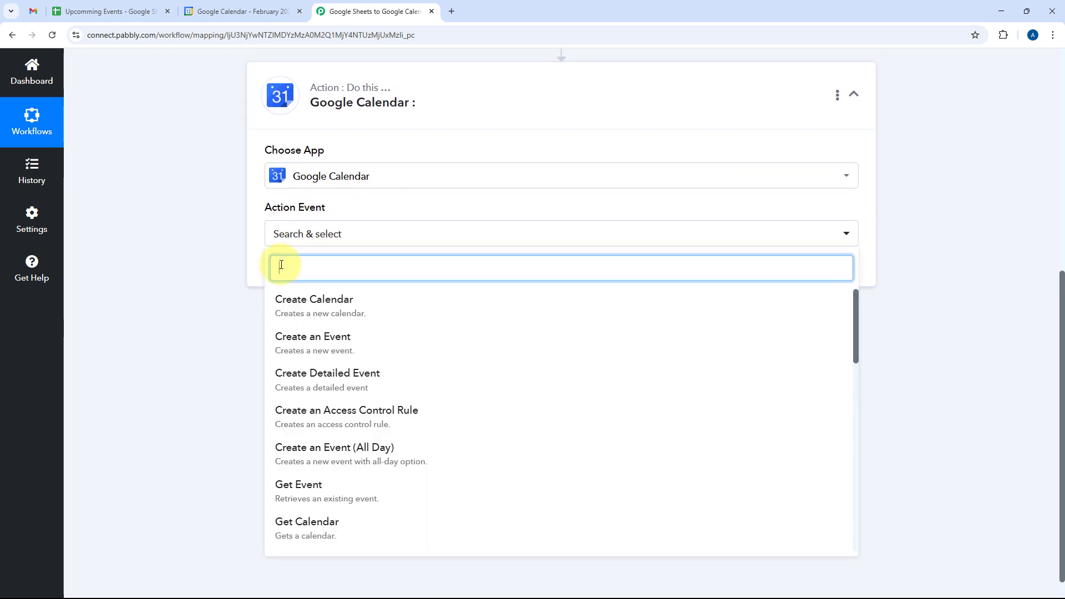
pyautogui.click(319, 346)
pyautogui.click(298, 274)
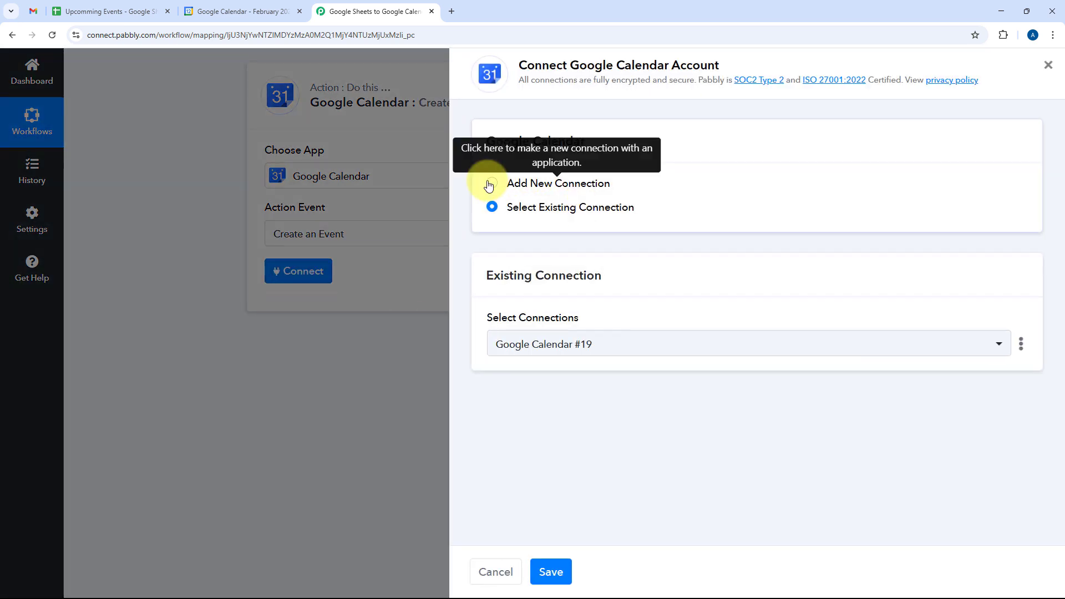
# Step: Add a new Google Calendar connection by signing in with the Google account and granting Pabbly Connect Calendar access
pyautogui.click(491, 184)
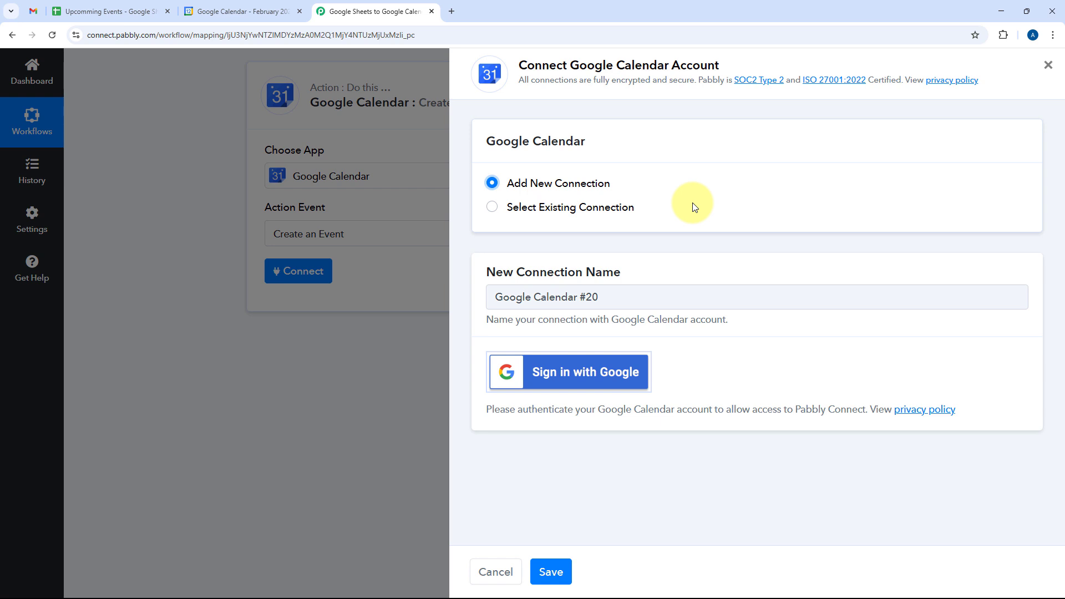
pyautogui.click(579, 371)
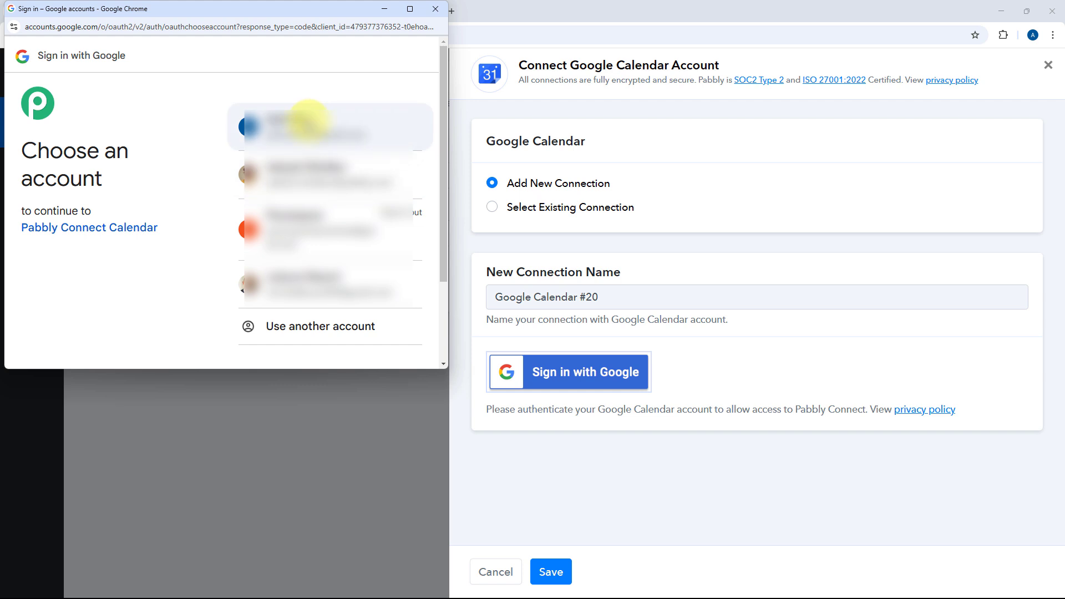
pyautogui.click(309, 122)
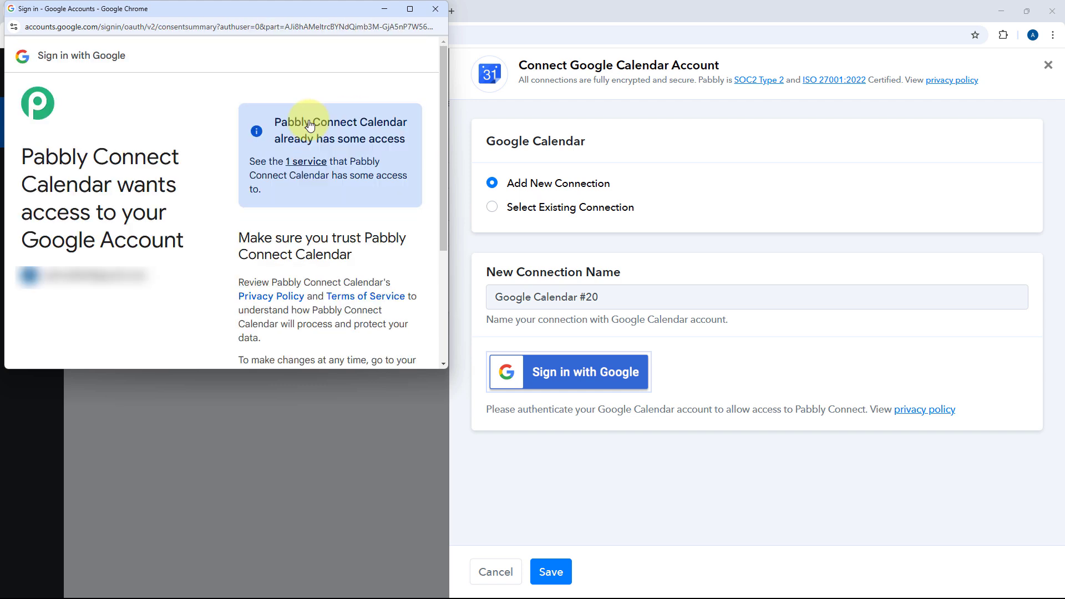
pyautogui.scroll(-3, 333, 166)
pyautogui.click(386, 305)
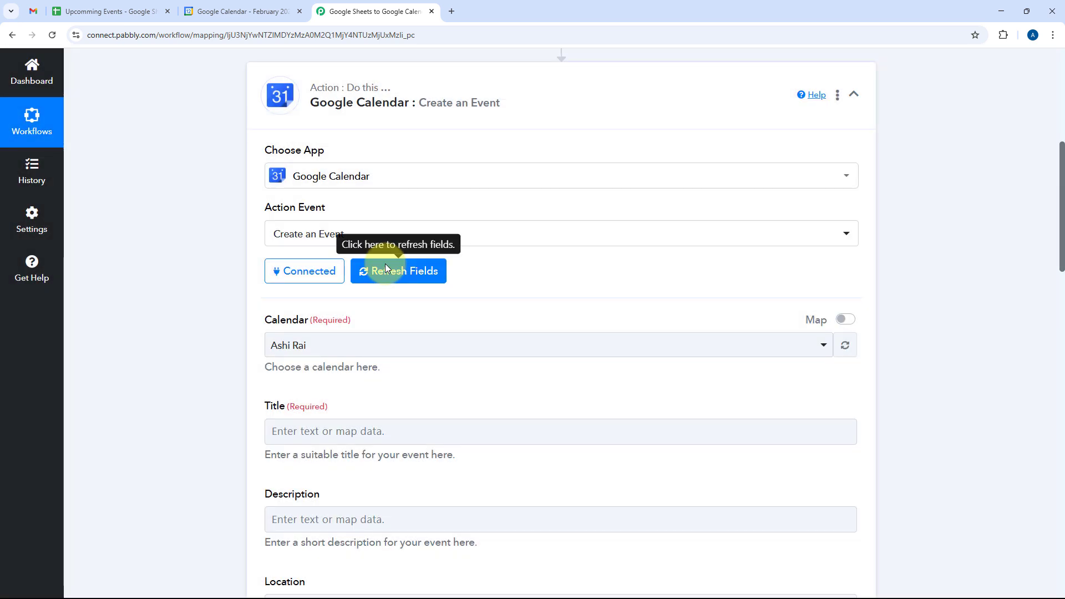
# Step: Check the calendar names in Google Calendar and select Upcoming Events as the calendar for the Create an Event action
pyautogui.scroll(-3, 250, 274)
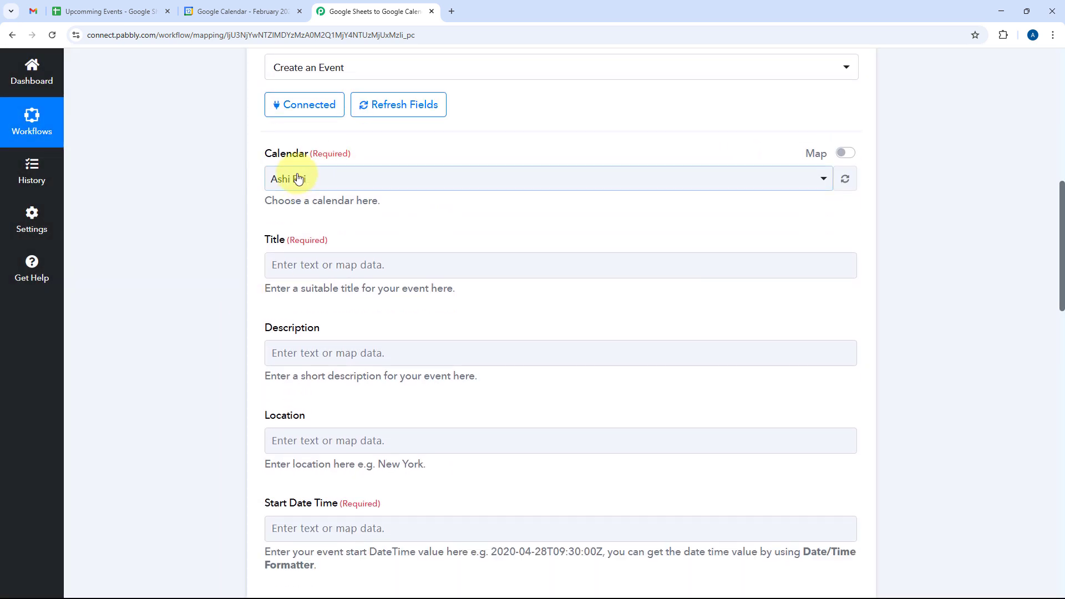
pyautogui.click(413, 177)
pyautogui.click(213, 11)
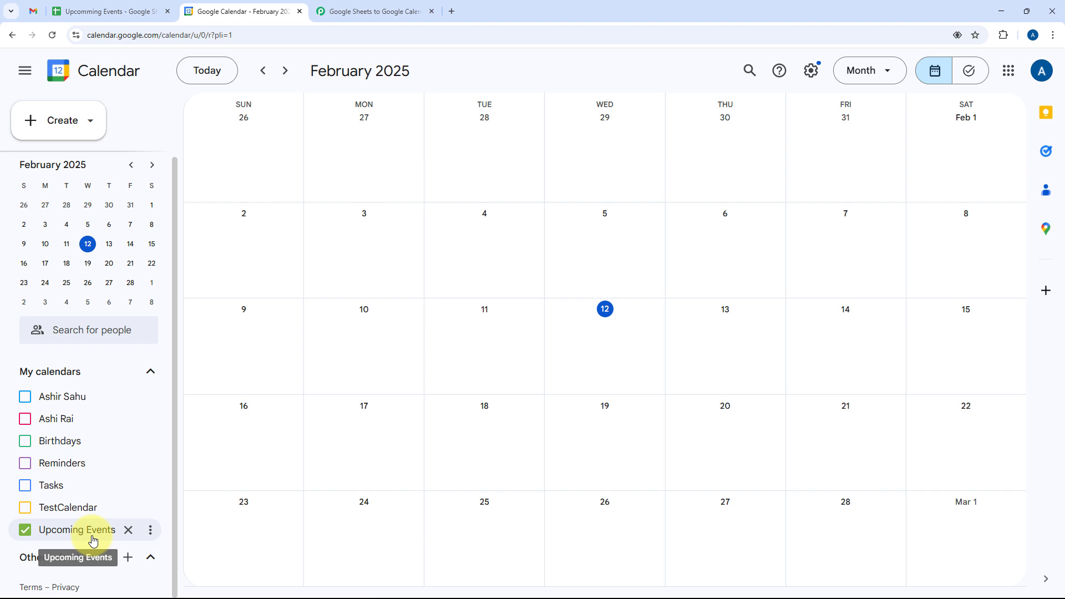
pyautogui.click(366, 11)
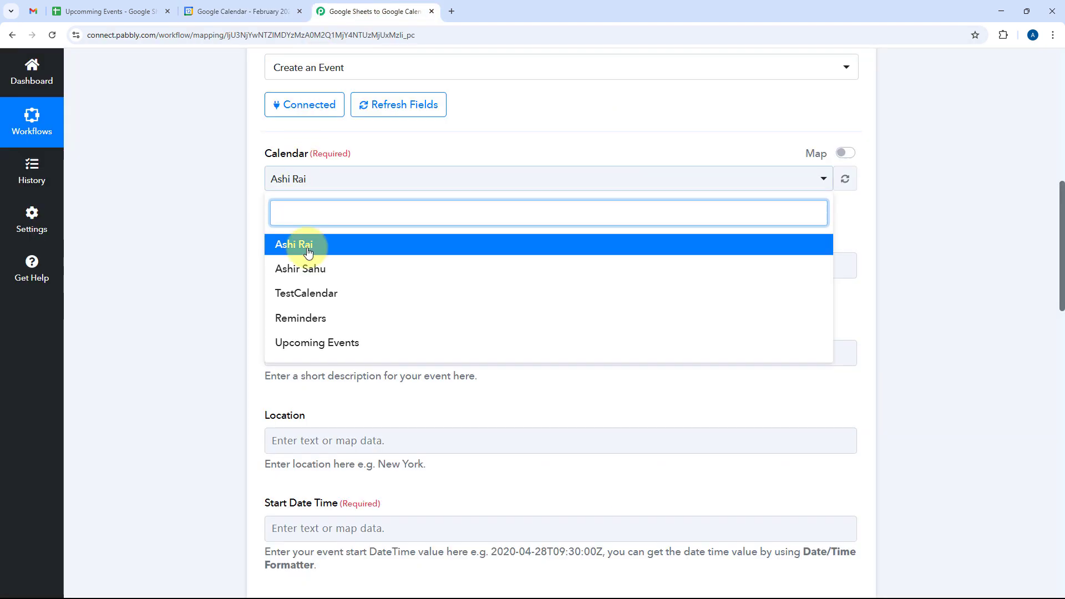
pyautogui.click(330, 344)
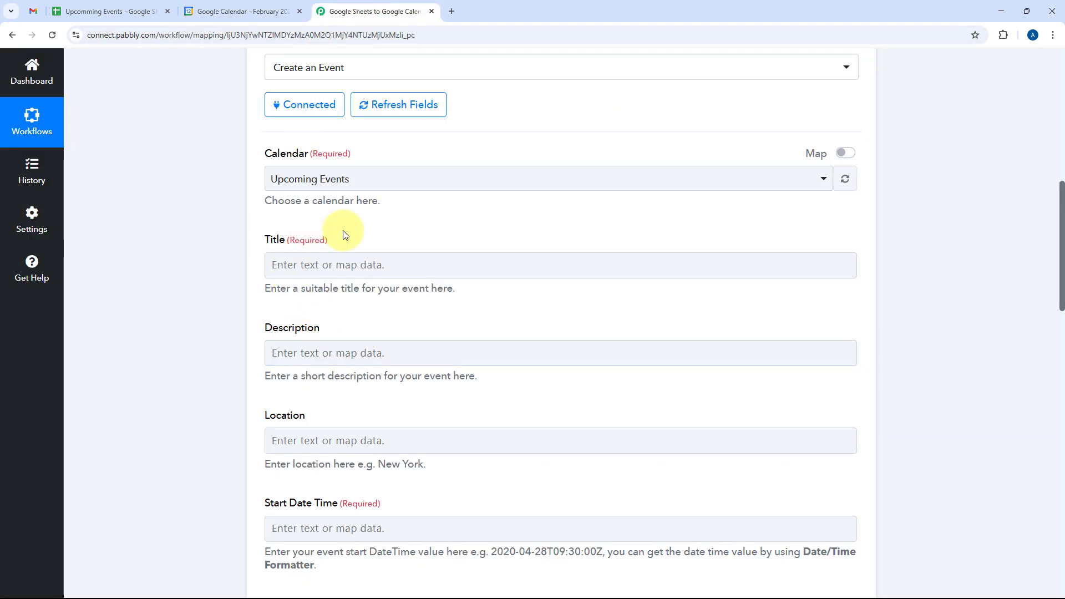
pyautogui.scroll(-3, 363, 216)
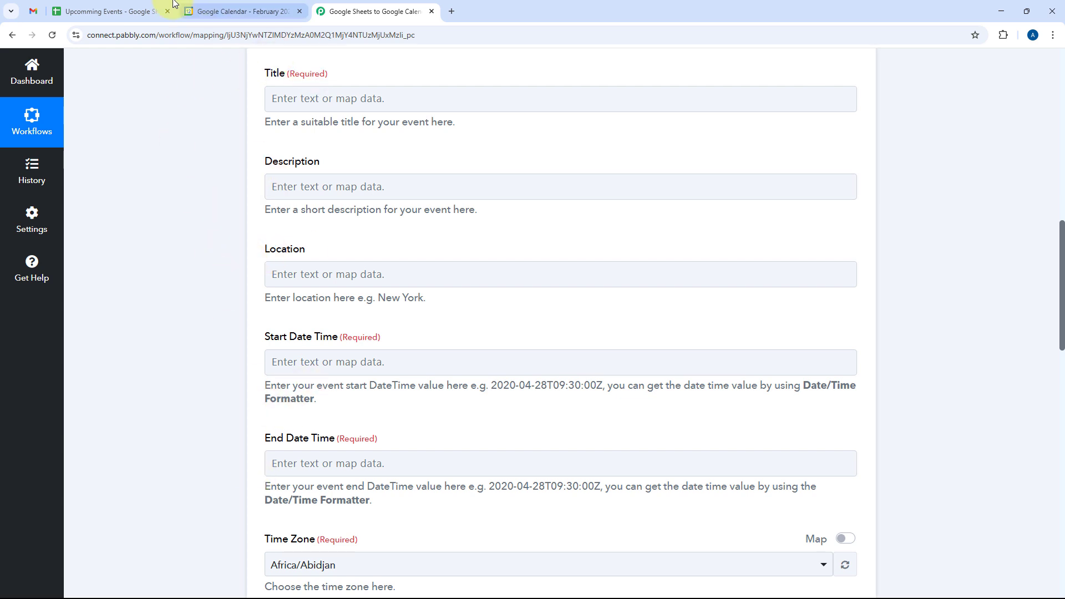
# Step: Review the Marketing Strategy Meeting row in the Upcomming Events sheet and the response data received by the workflow's Google Sheets trigger
pyautogui.click(129, 6)
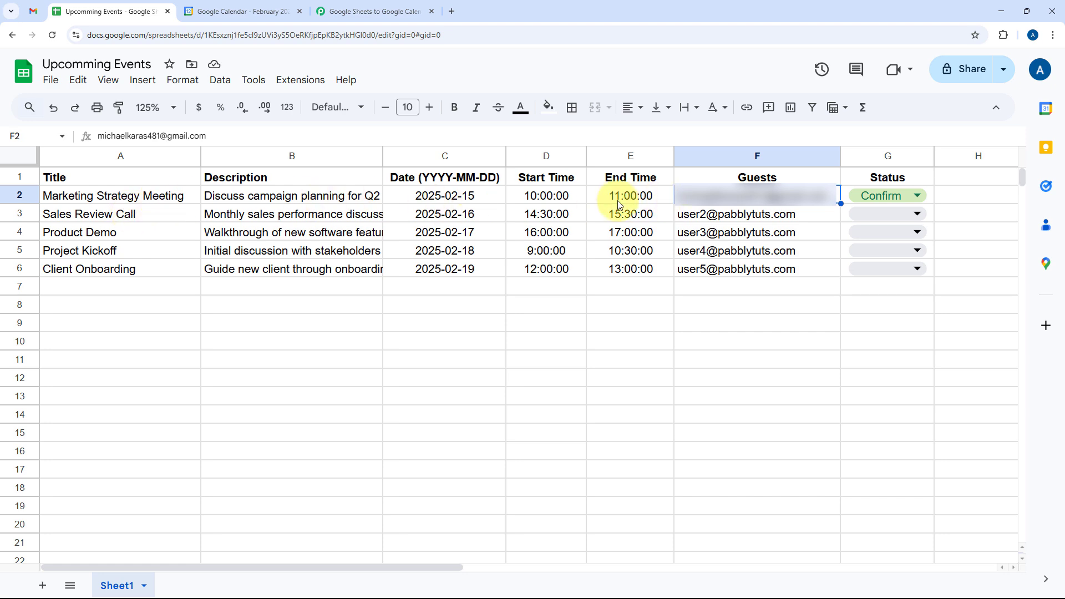
pyautogui.click(89, 193)
pyautogui.click(374, 11)
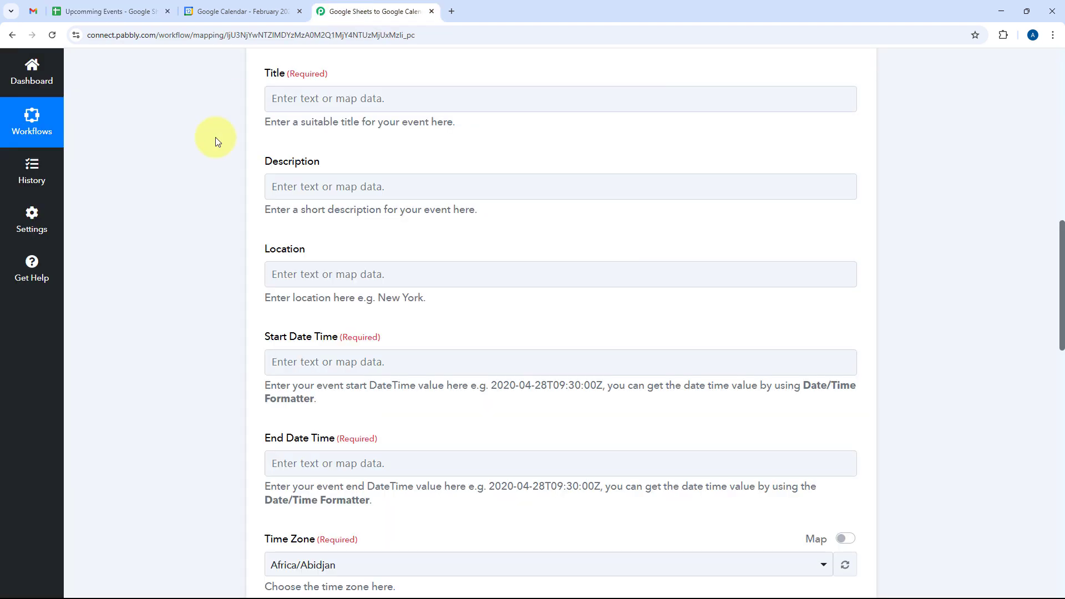
pyautogui.scroll(10, 222, 228)
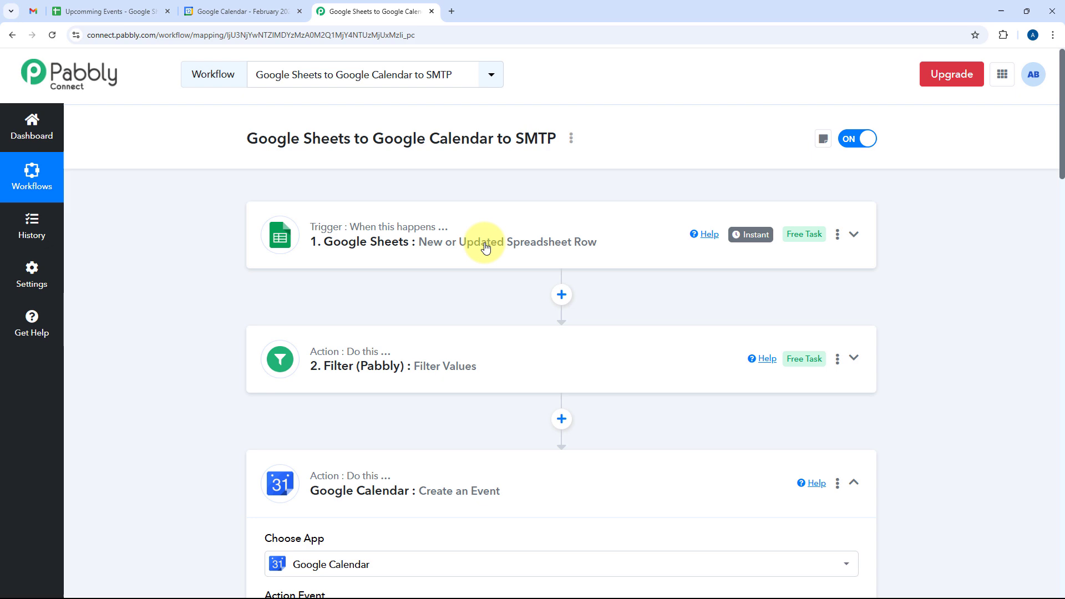
pyautogui.click(488, 242)
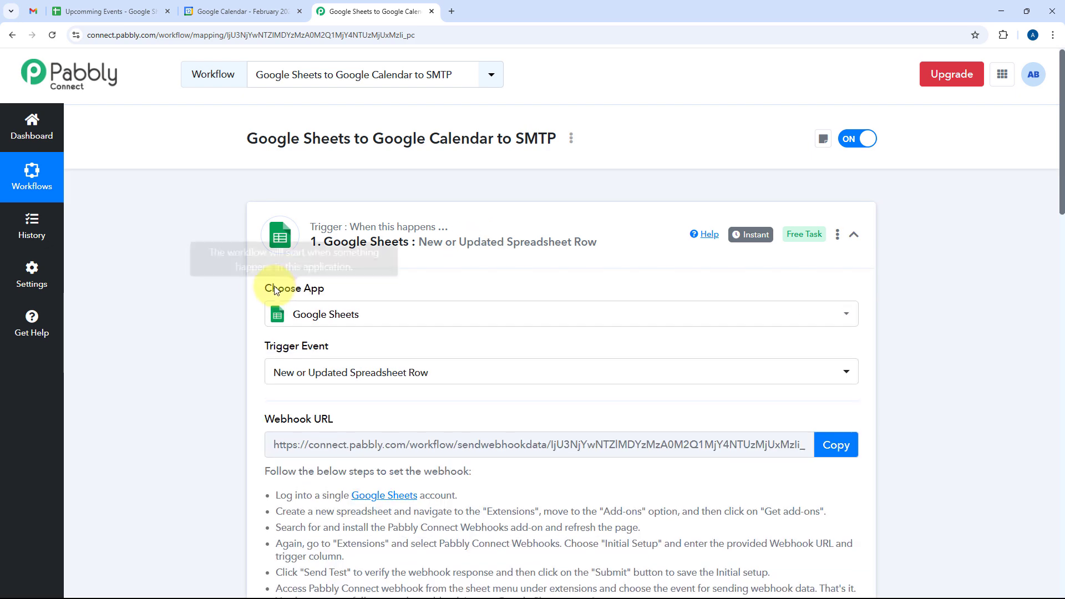
pyautogui.scroll(-5, 183, 222)
pyautogui.scroll(-9, 211, 199)
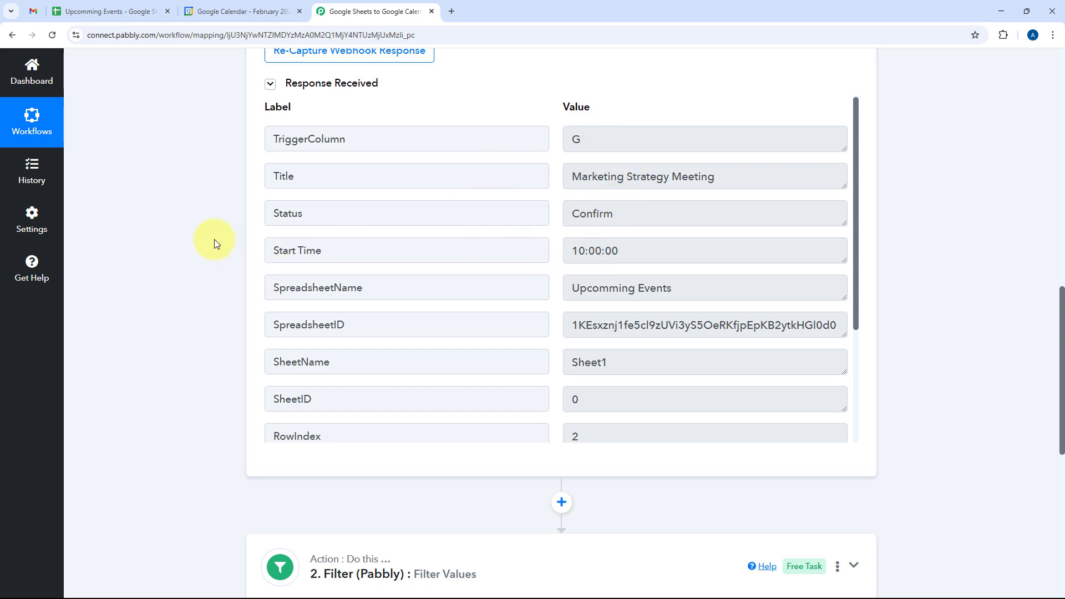
pyautogui.scroll(-6, 219, 241)
pyautogui.click(427, 328)
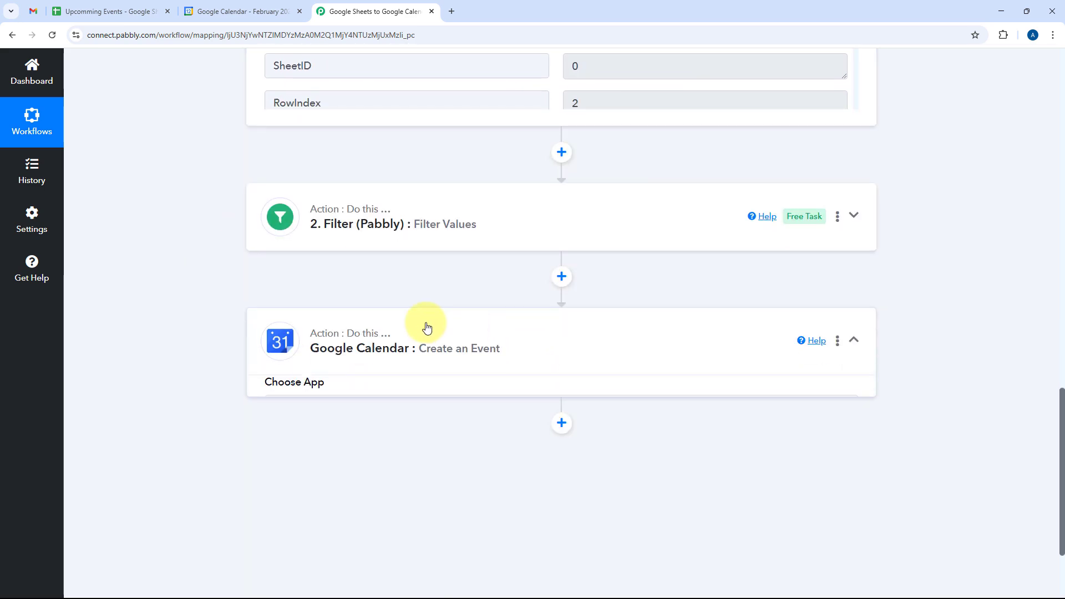
pyautogui.scroll(15, 498, 286)
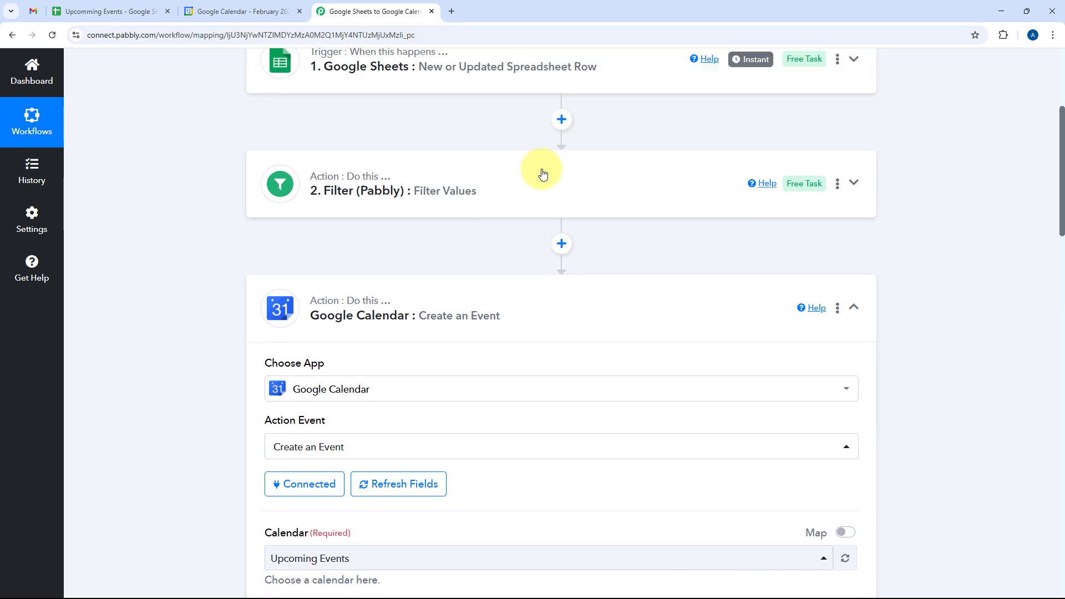
# Step: Map the calendar event's Title to the Title value from the Google Sheets trigger and check it against the spreadsheet
pyautogui.scroll(-4, 488, 144)
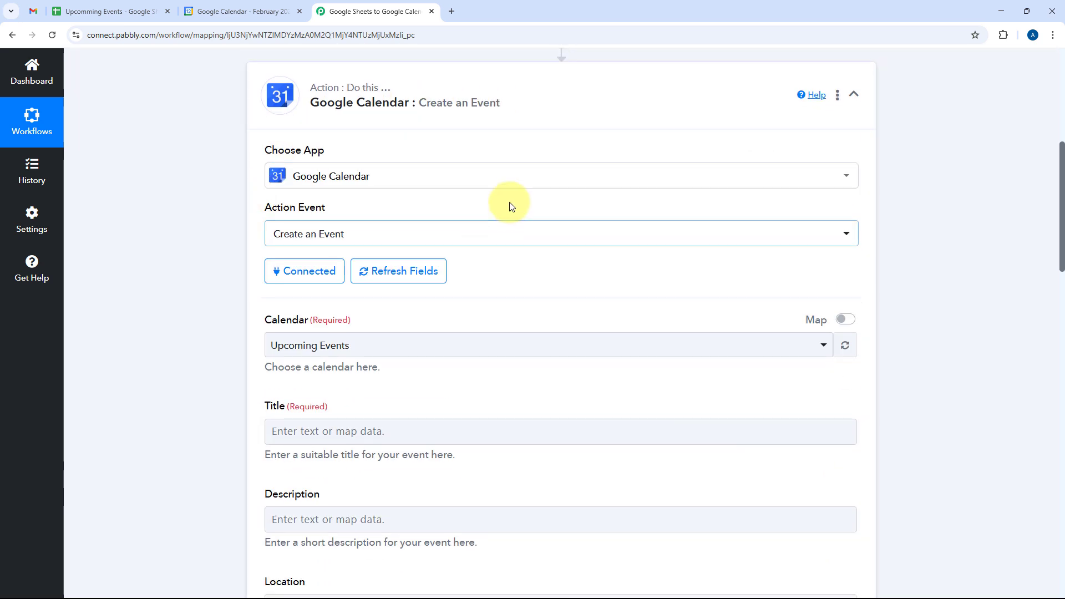
pyautogui.scroll(-3, 489, 207)
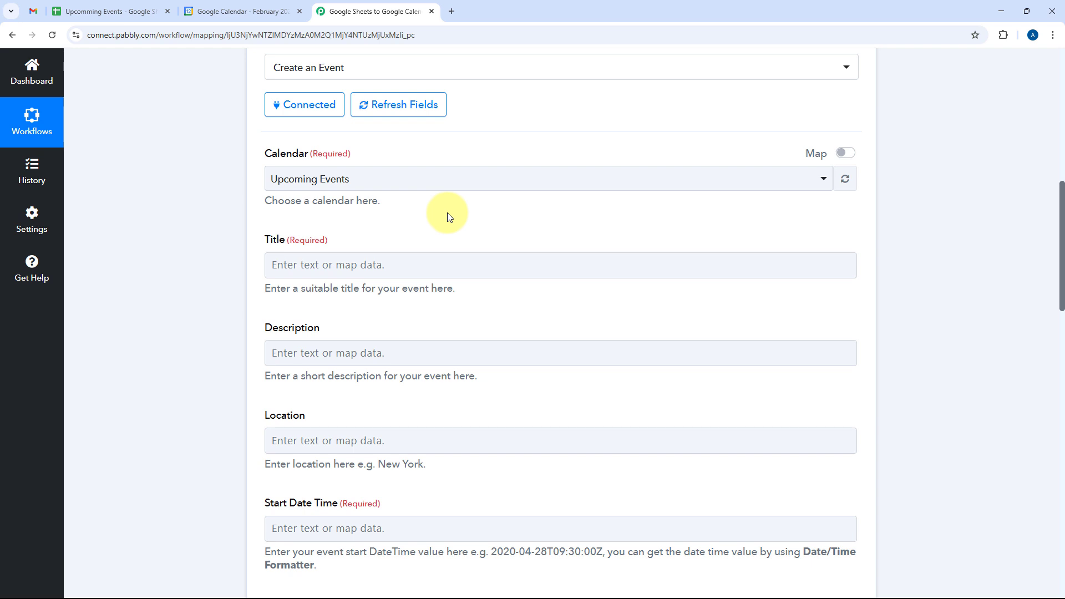
pyautogui.scroll(-1, 388, 171)
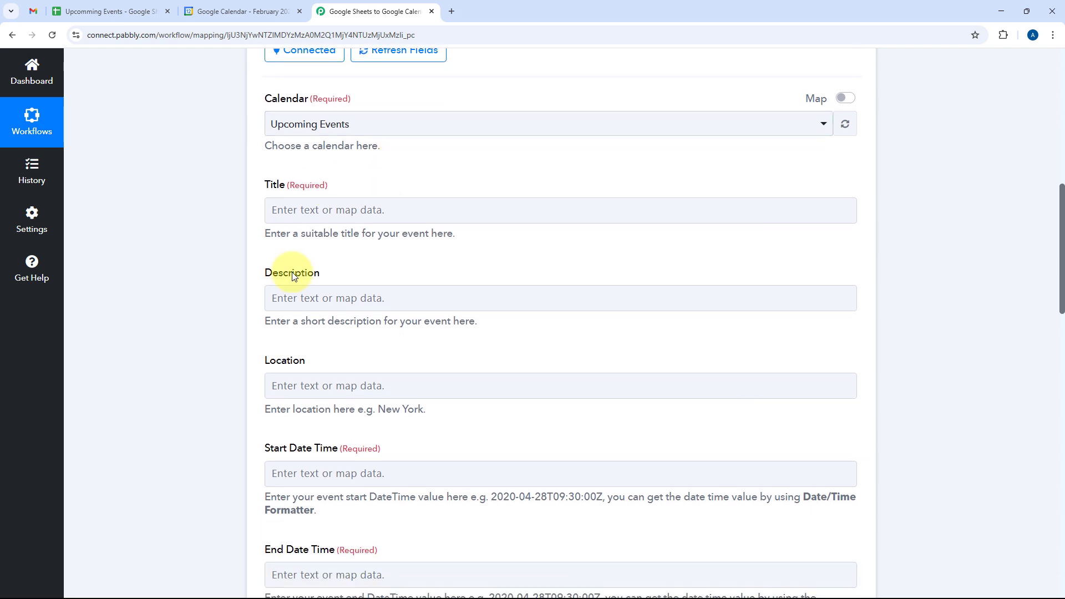
pyautogui.click(302, 217)
pyautogui.scroll(-2, 239, 205)
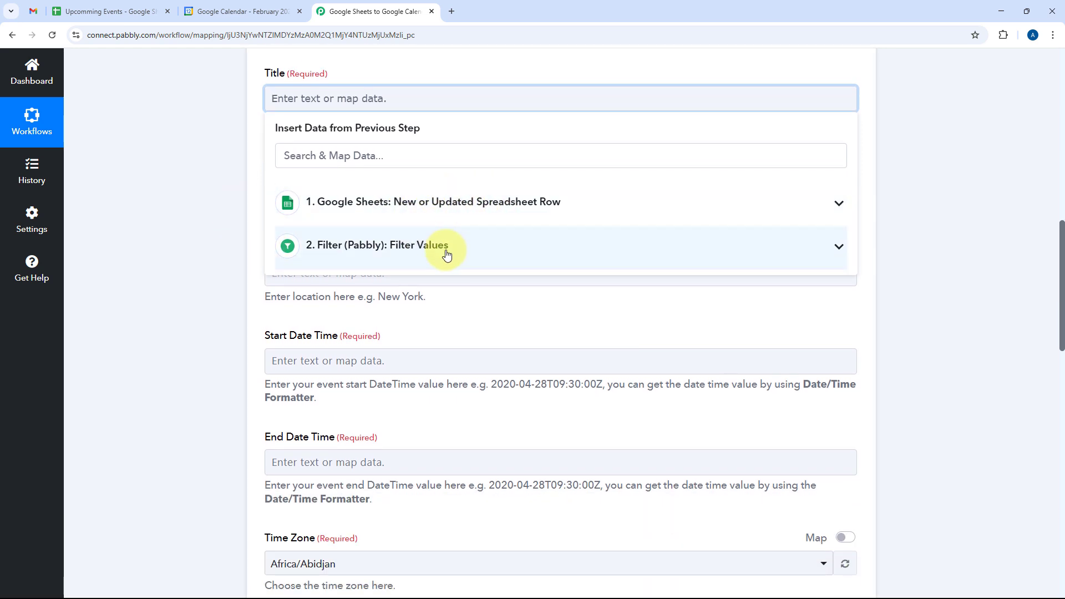
pyautogui.click(435, 203)
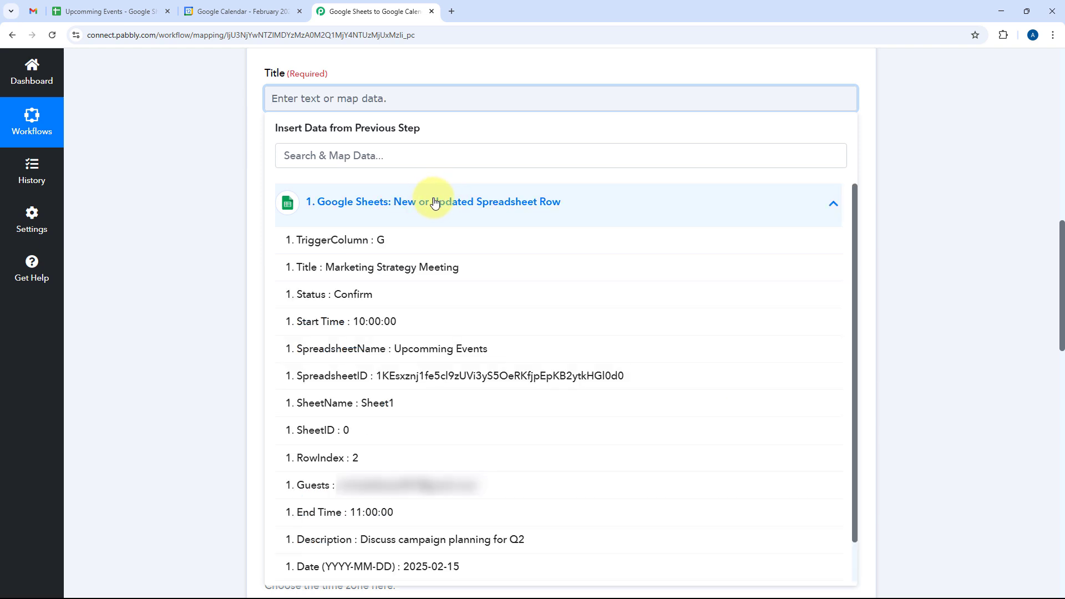
pyautogui.click(338, 268)
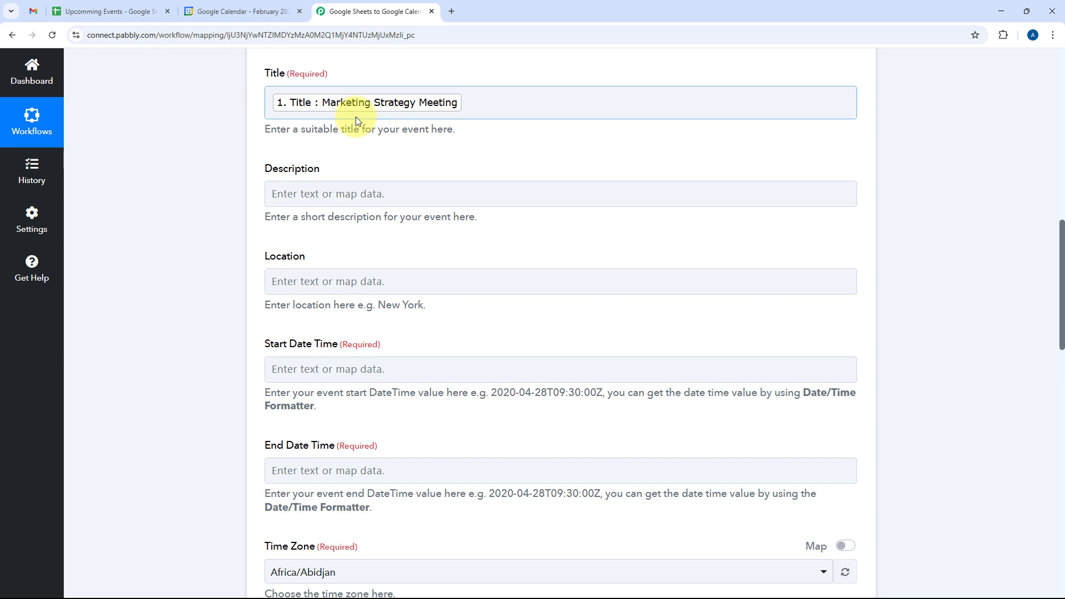
pyautogui.click(117, 5)
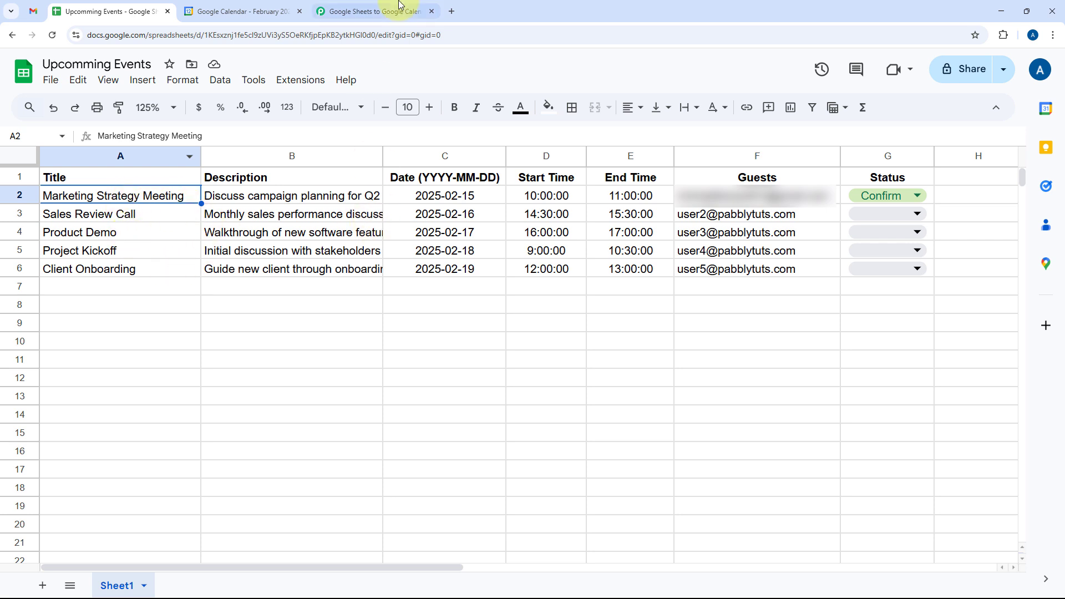
pyautogui.click(352, 6)
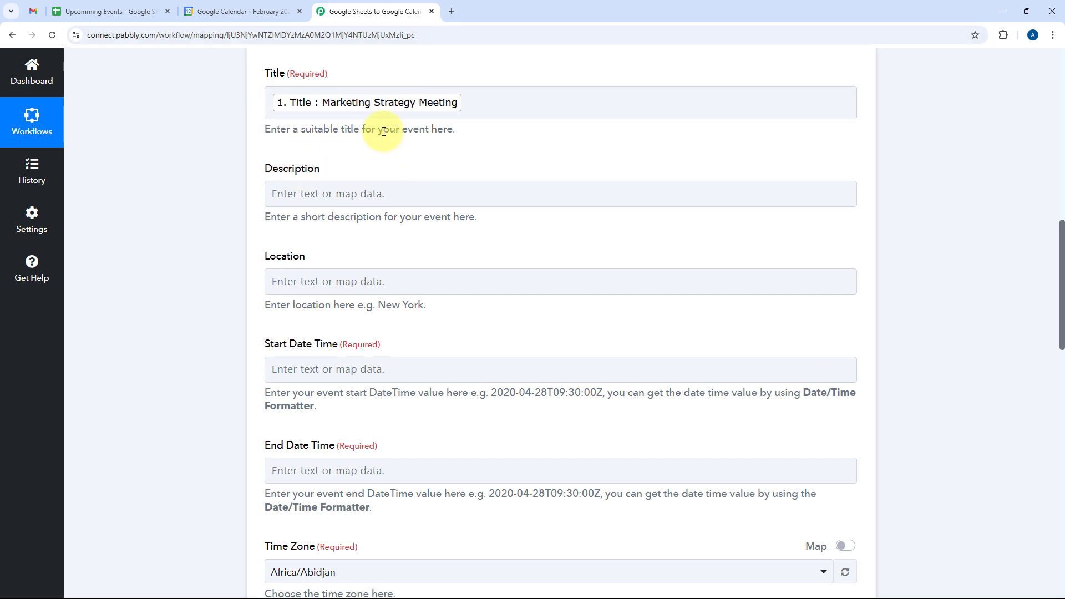
# Step: Map the calendar event's Description to the Description value from the Google Sheets trigger
pyautogui.scroll(-1, 468, 143)
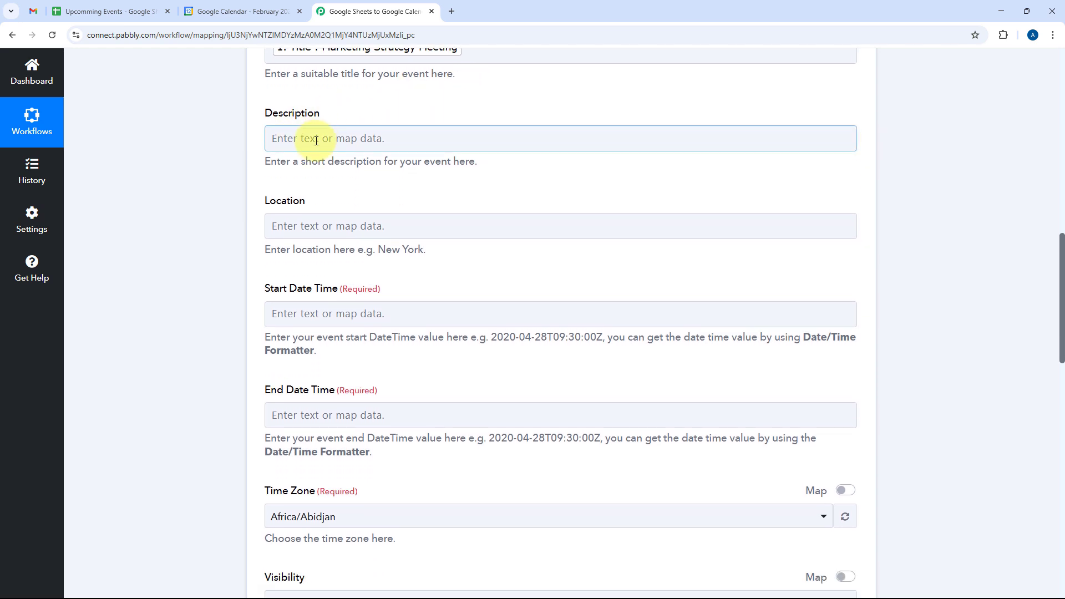
pyautogui.click(312, 140)
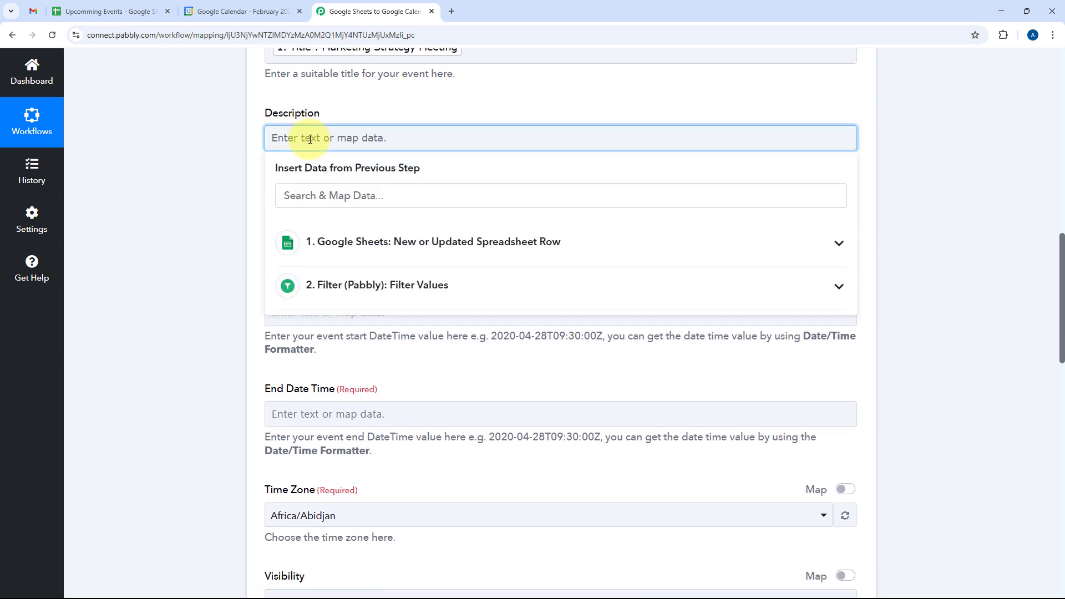
pyautogui.click(377, 242)
pyautogui.scroll(-3, 388, 307)
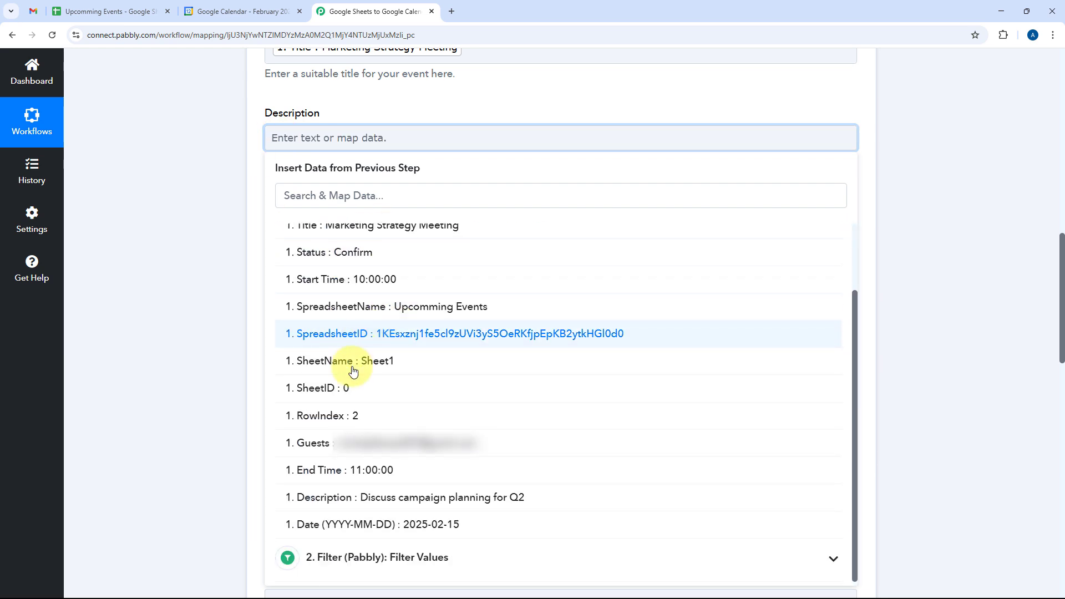
pyautogui.click(358, 499)
pyautogui.click(236, 147)
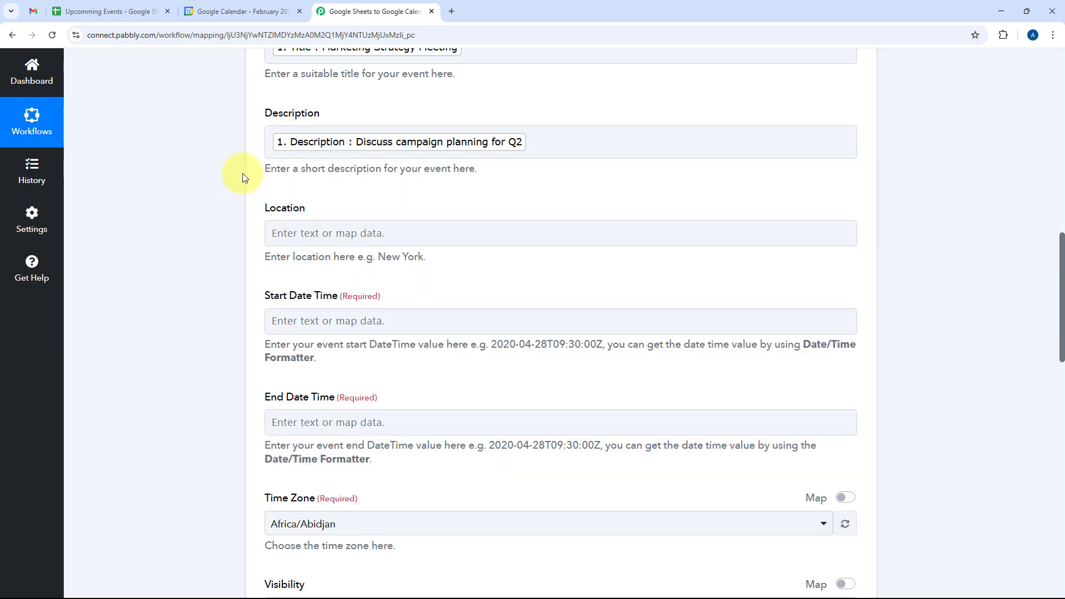
# Step: Examine the example format for Start Date Time and compare it with the date and start time cells in the Upcomming Events sheet
pyautogui.scroll(-1, 277, 144)
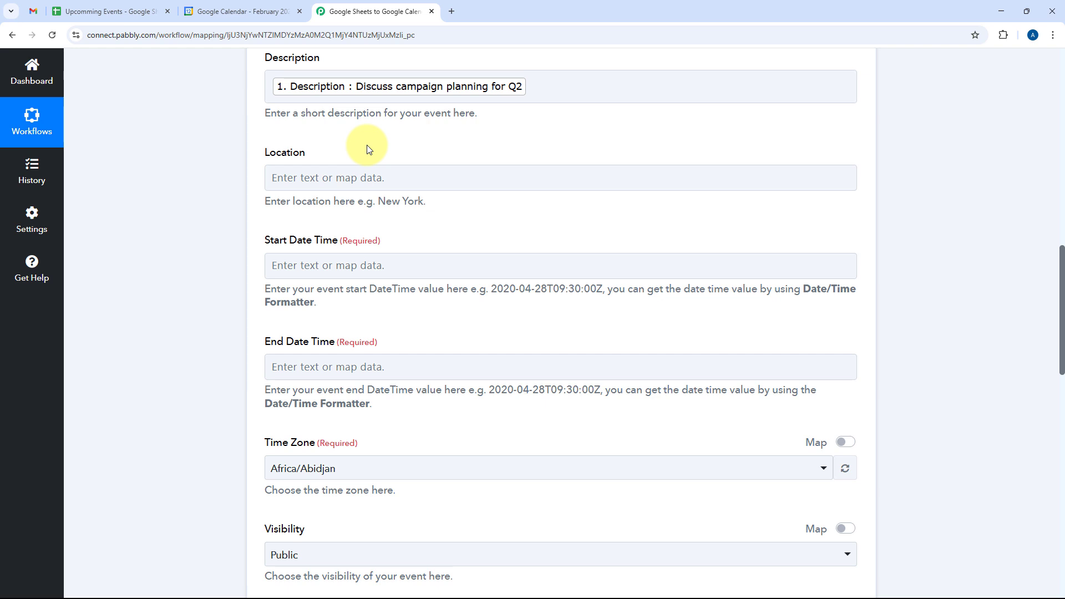
pyautogui.scroll(-1, 361, 156)
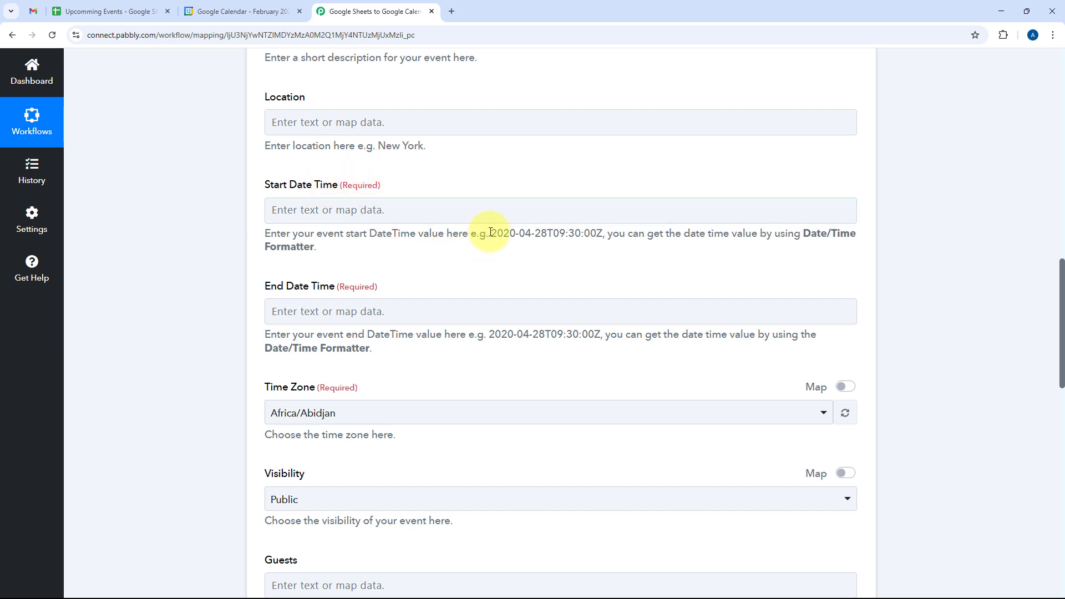
pyautogui.moveTo(492, 233); pyautogui.dragTo(536, 236)
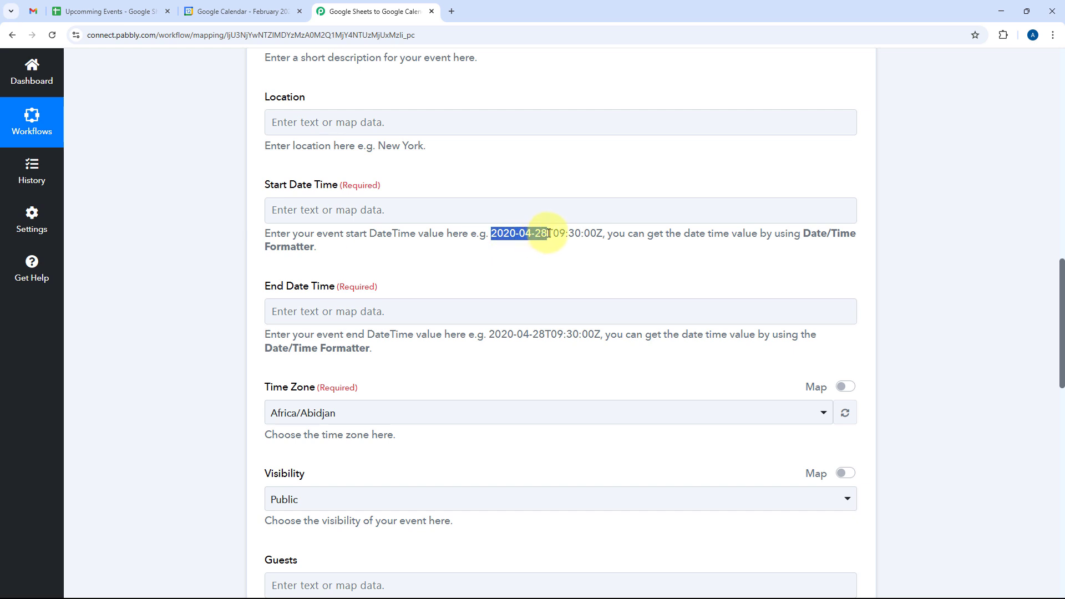
pyautogui.moveTo(552, 233); pyautogui.dragTo(597, 235)
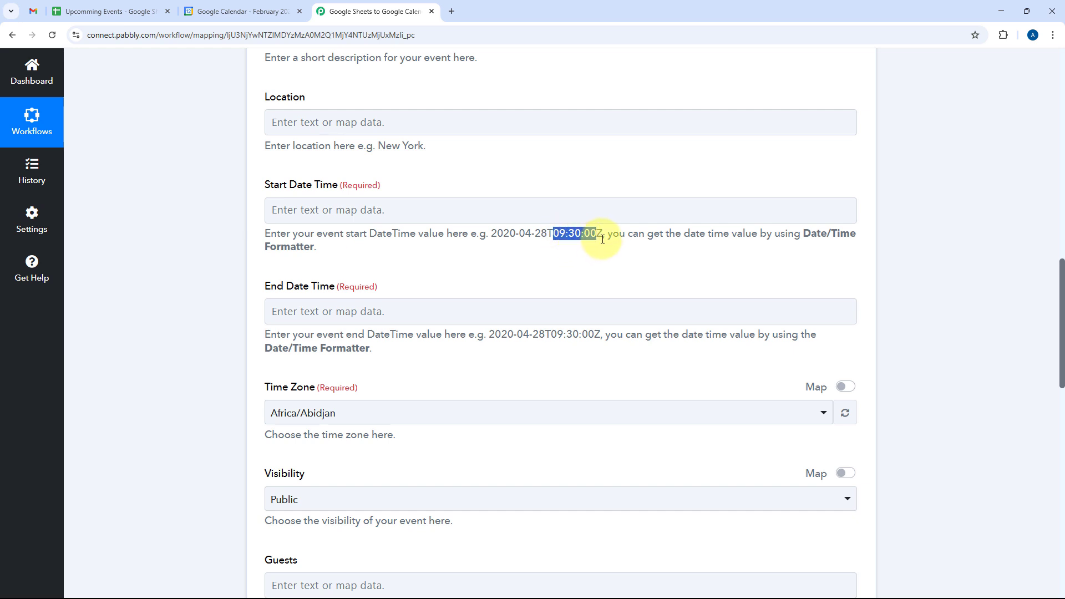
pyautogui.click(601, 233)
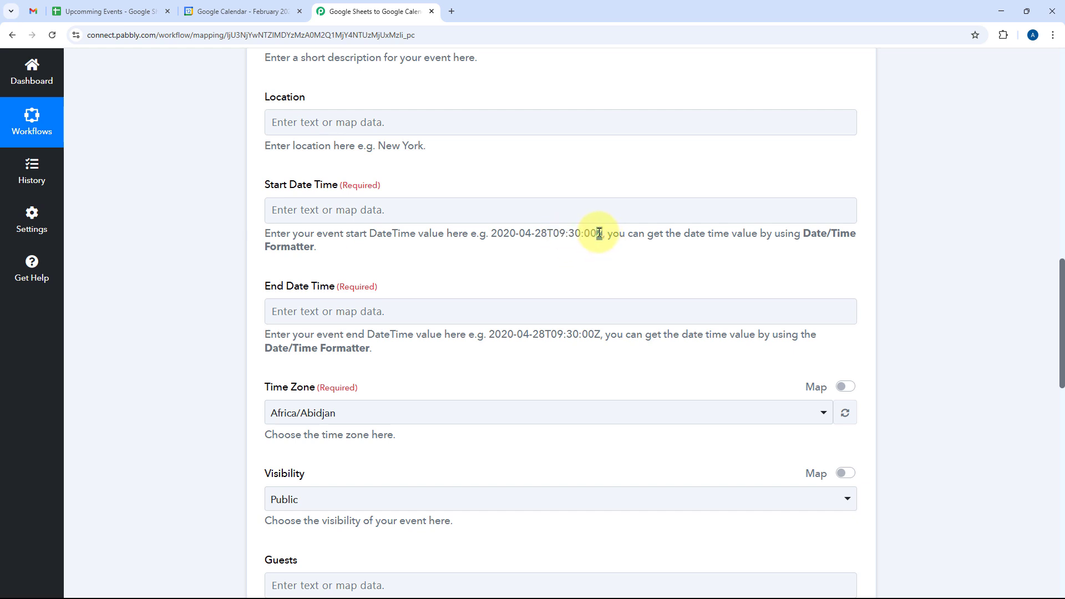
pyautogui.moveTo(597, 233); pyautogui.dragTo(603, 233)
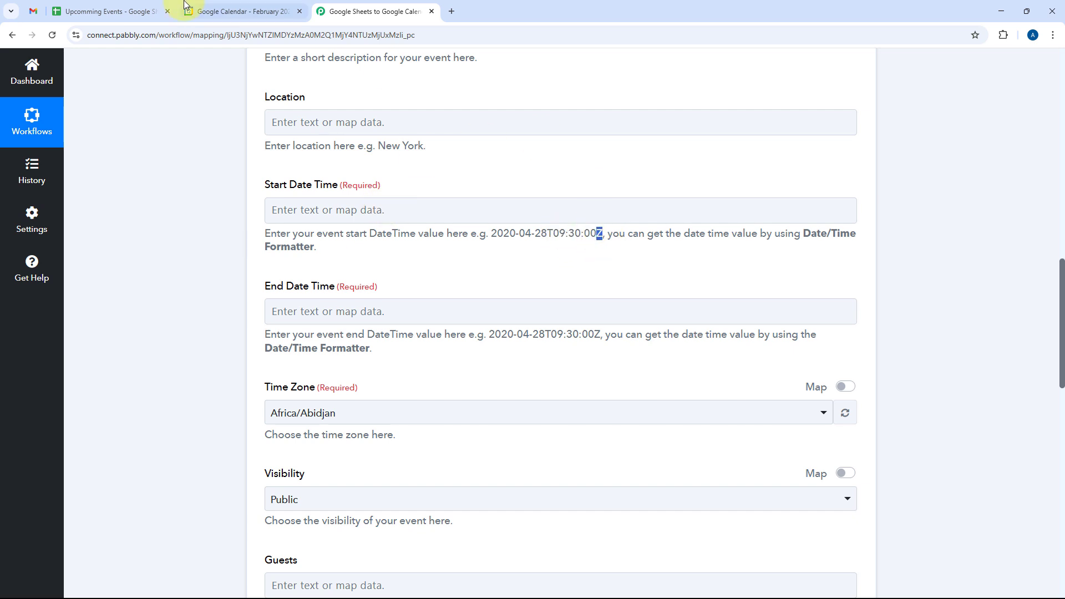
pyautogui.click(133, 6)
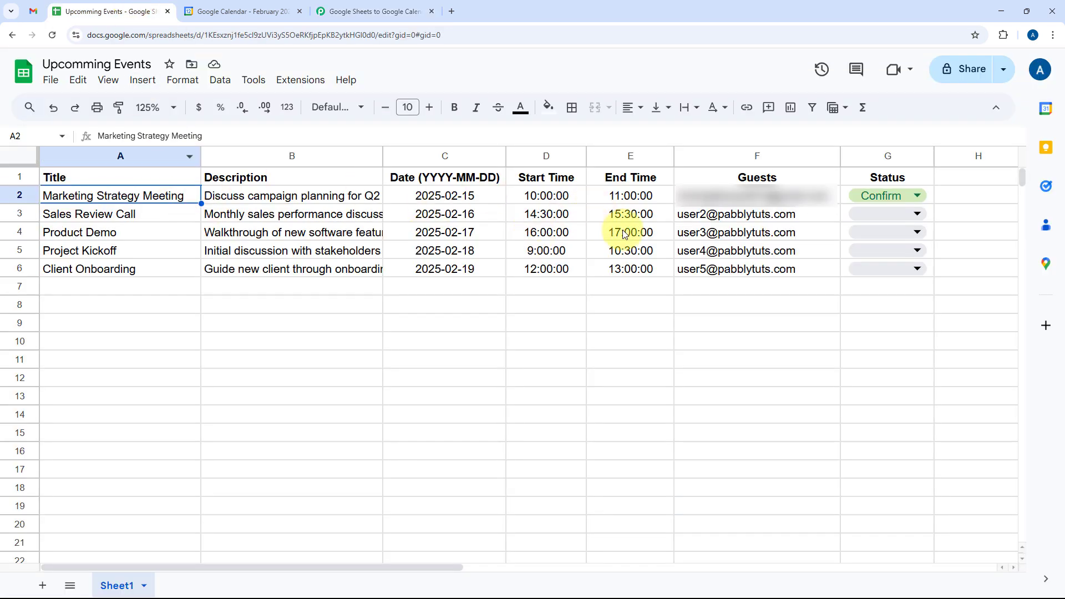
pyautogui.click(472, 197)
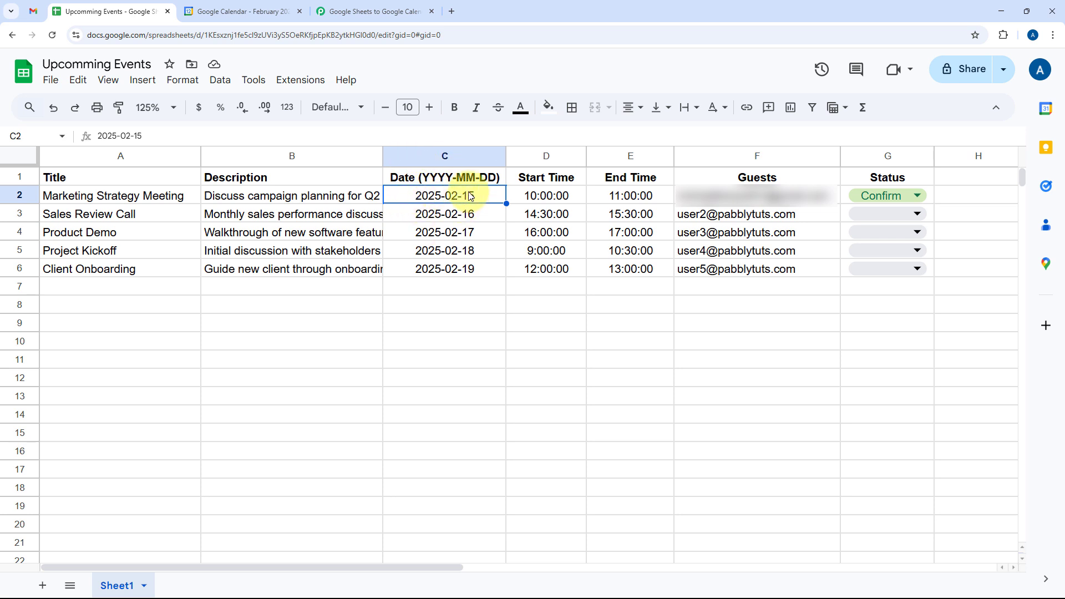
pyautogui.click(542, 201)
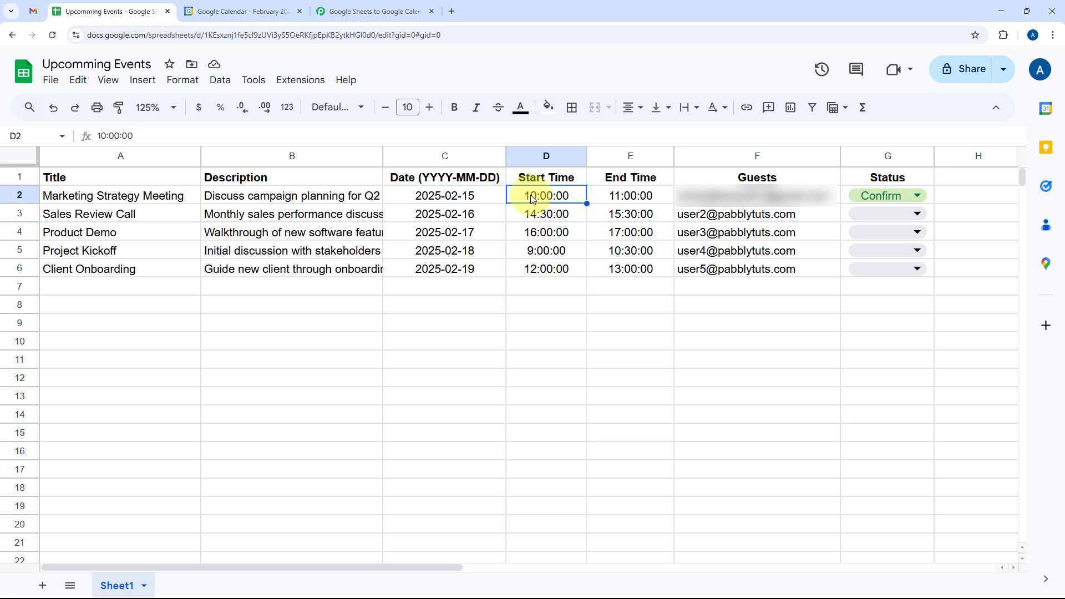
pyautogui.click(413, 5)
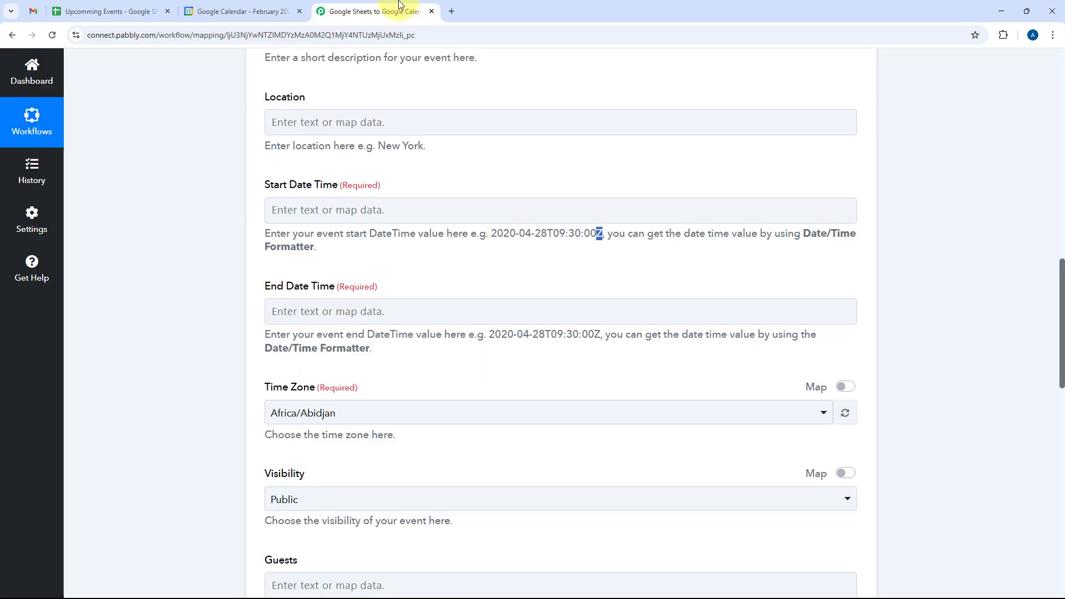
# Step: Fill Start Date Time with the trigger's Date (YYYY-MM-DD) value, the letter T, the Start Time value and the letter Z
pyautogui.click(307, 210)
pyautogui.scroll(-2, 261, 204)
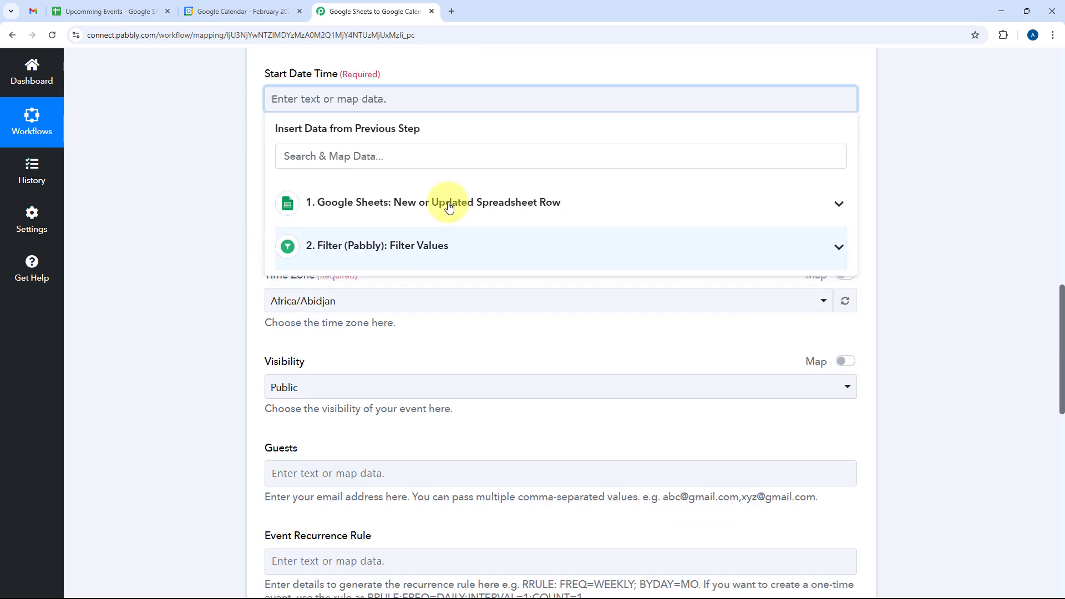
pyautogui.click(415, 203)
pyautogui.scroll(-1, 366, 320)
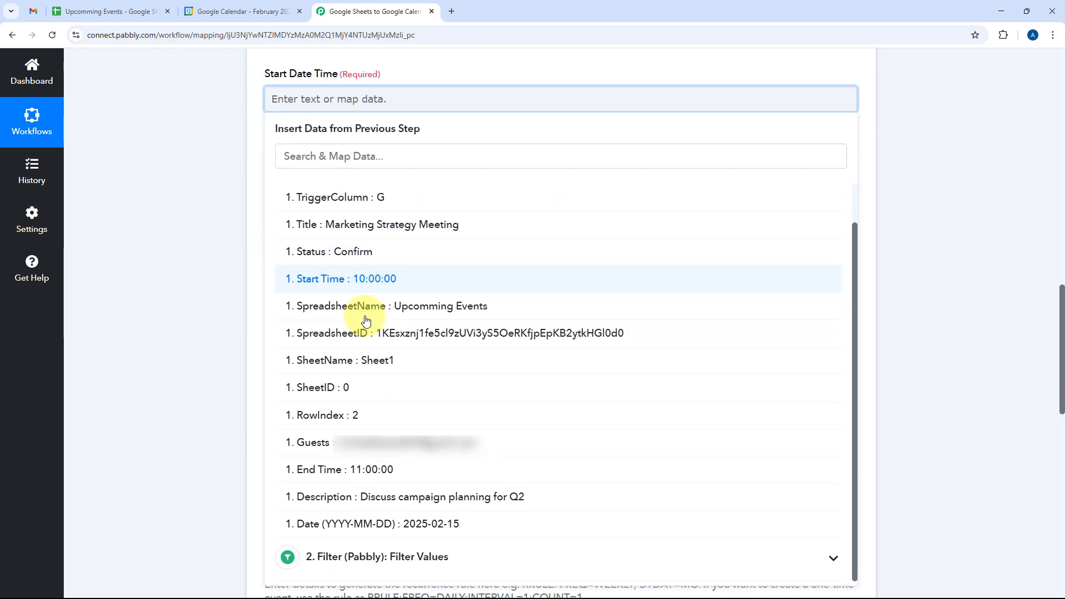
pyautogui.click(378, 527)
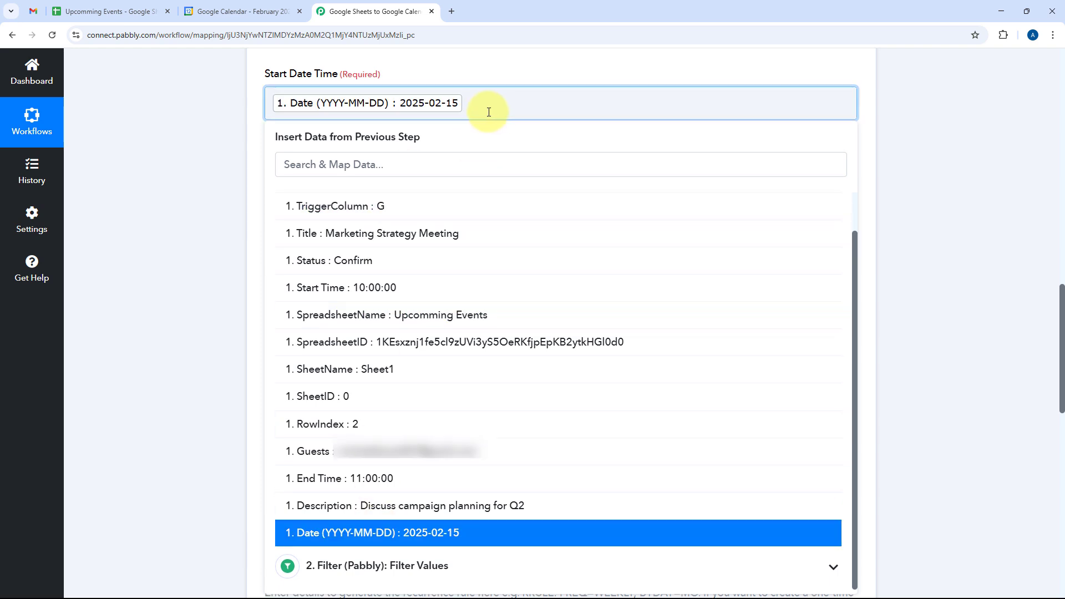
pyautogui.write('T')
pyautogui.click(344, 296)
pyautogui.write('Z')
pyautogui.click(523, 69)
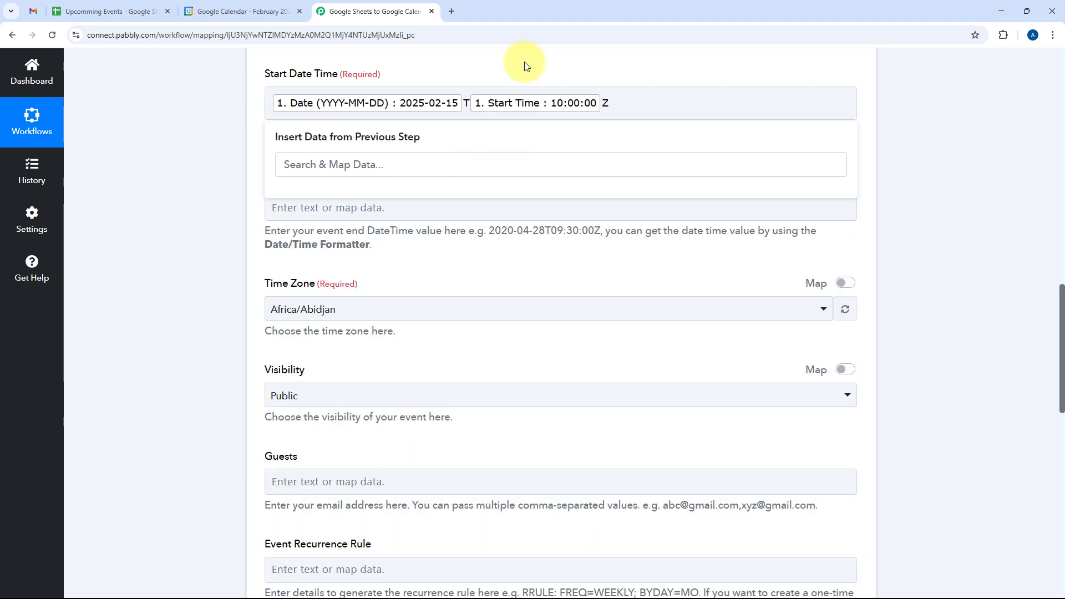
pyautogui.scroll(2, 455, 166)
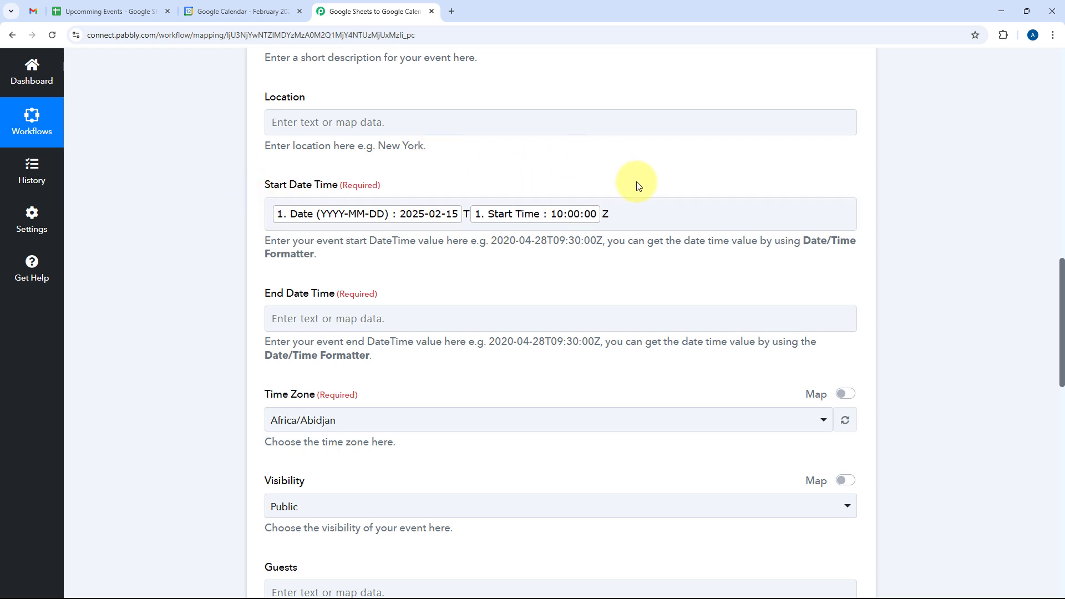
pyautogui.scroll(-1, 483, 190)
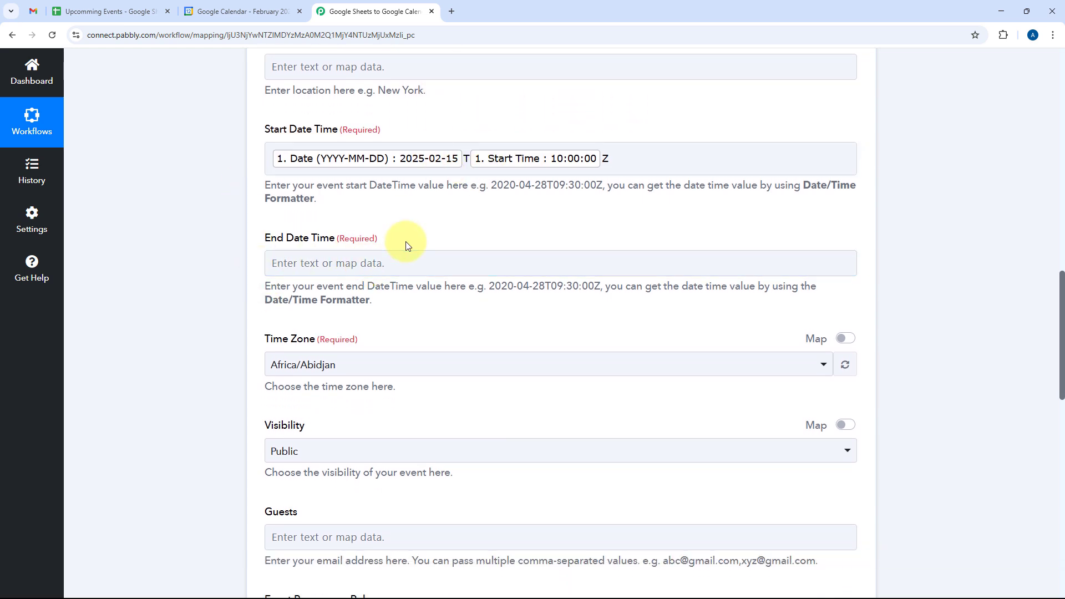
# Step: Fill End Date Time with the trigger's Date (YYYY-MM-DD) value, the letter T, the End Time value and the letter Z
pyautogui.click(332, 265)
pyautogui.scroll(-2, 416, 214)
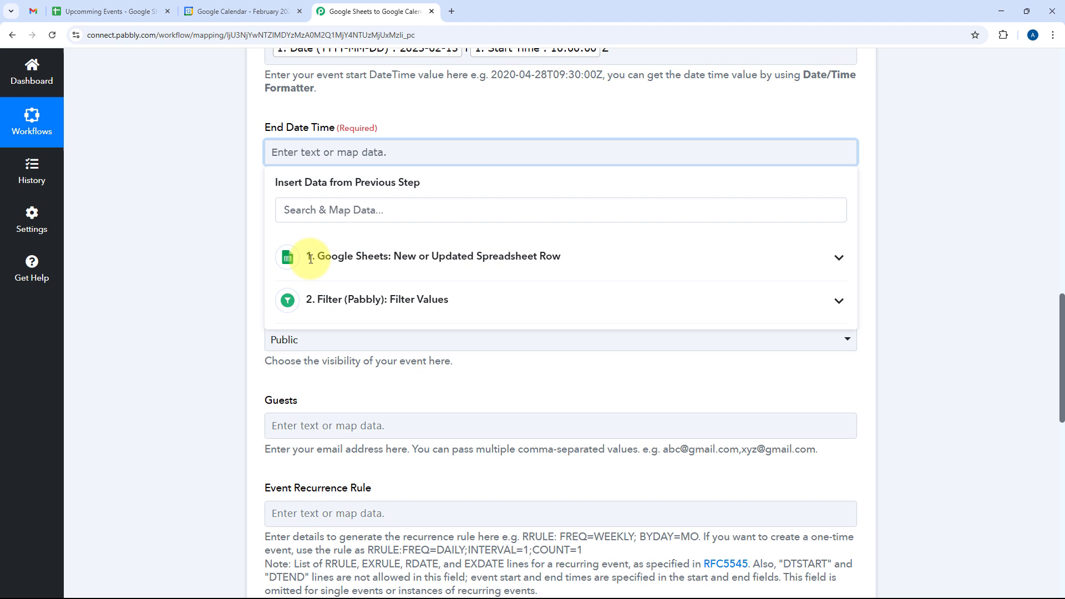
pyautogui.click(379, 271)
pyautogui.scroll(-2, 303, 433)
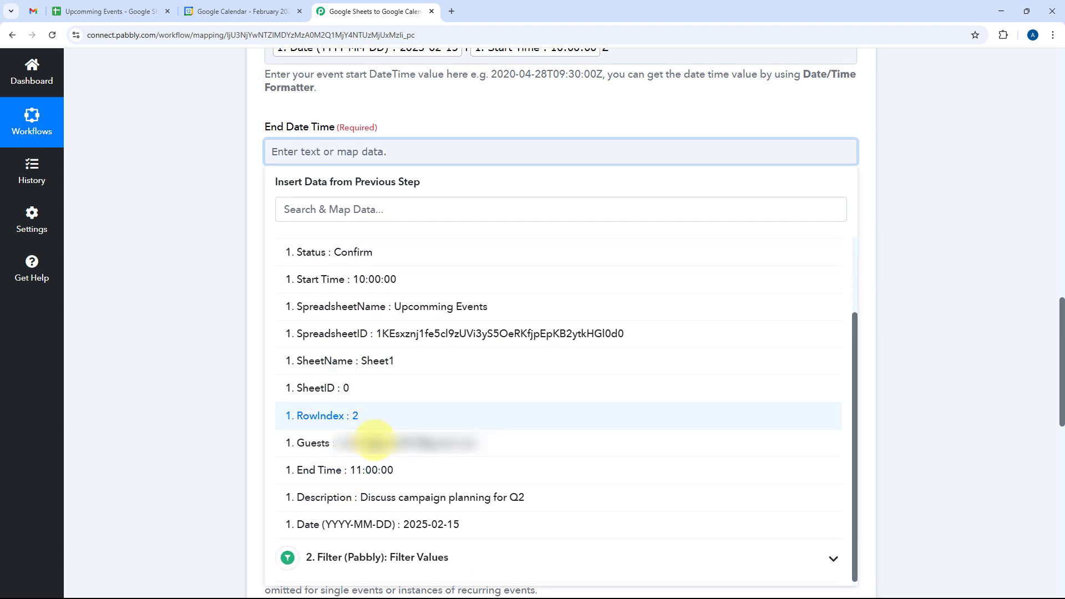
pyautogui.click(388, 523)
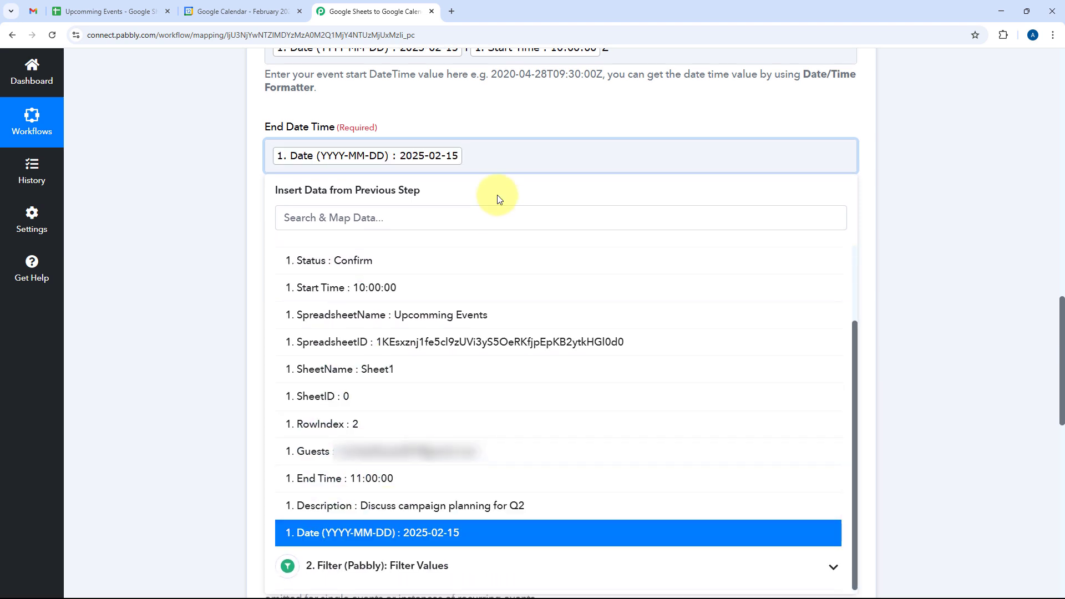
pyautogui.write('T')
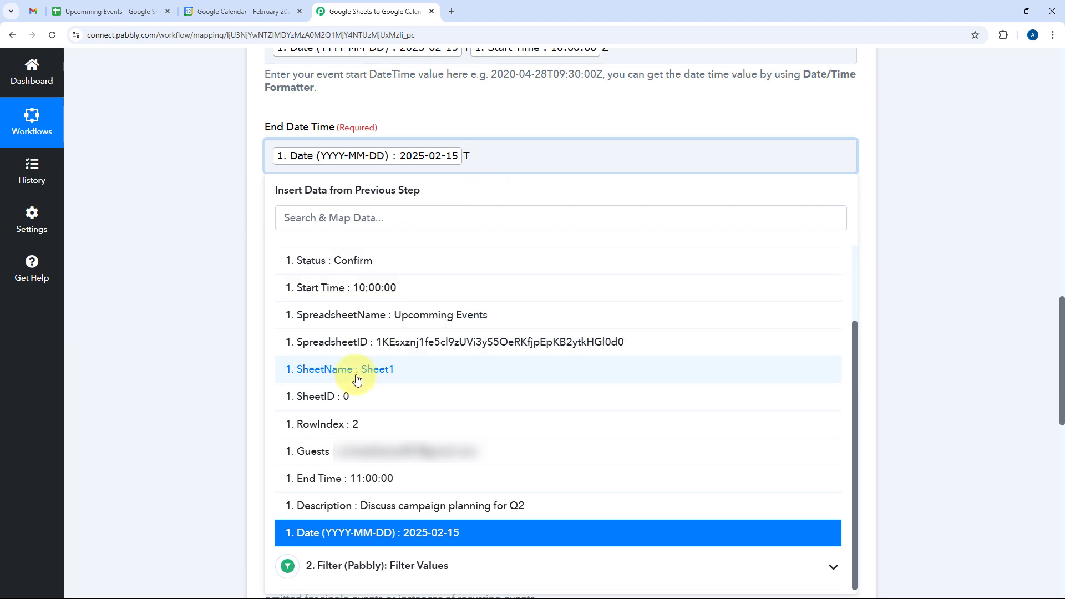
pyautogui.click(333, 482)
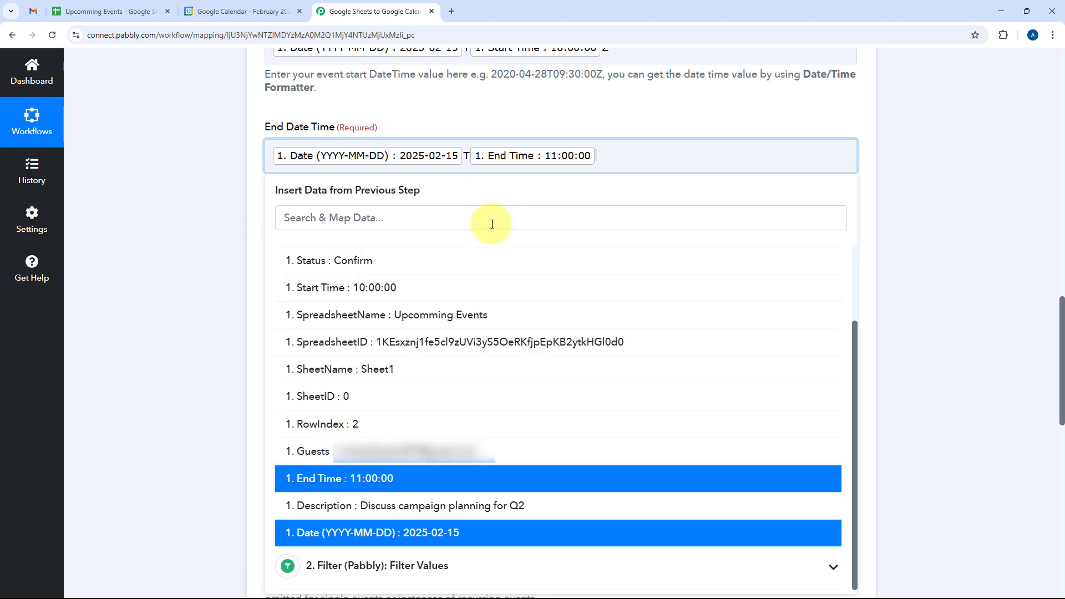
pyautogui.write('Z')
pyautogui.click(533, 122)
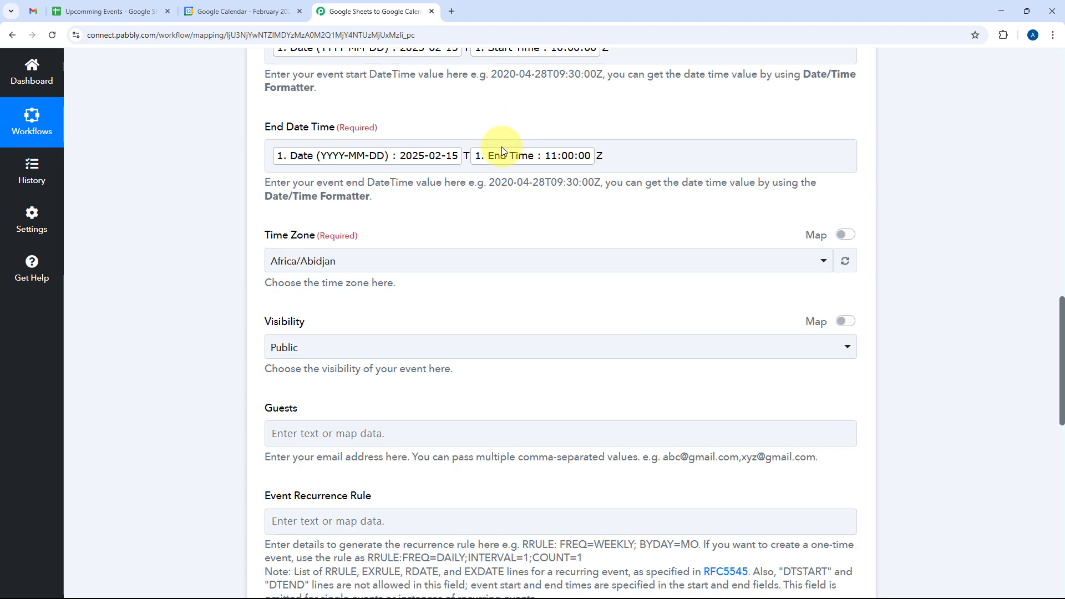
pyautogui.click(416, 259)
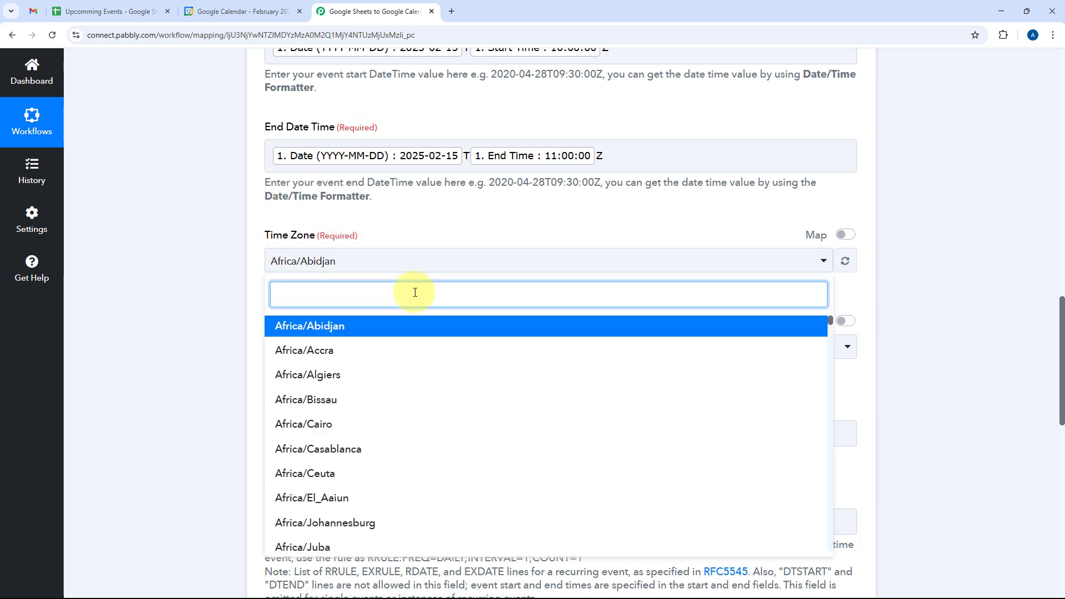
pyautogui.hotkey('ctrl', 'l')
pyautogui.write('ol')
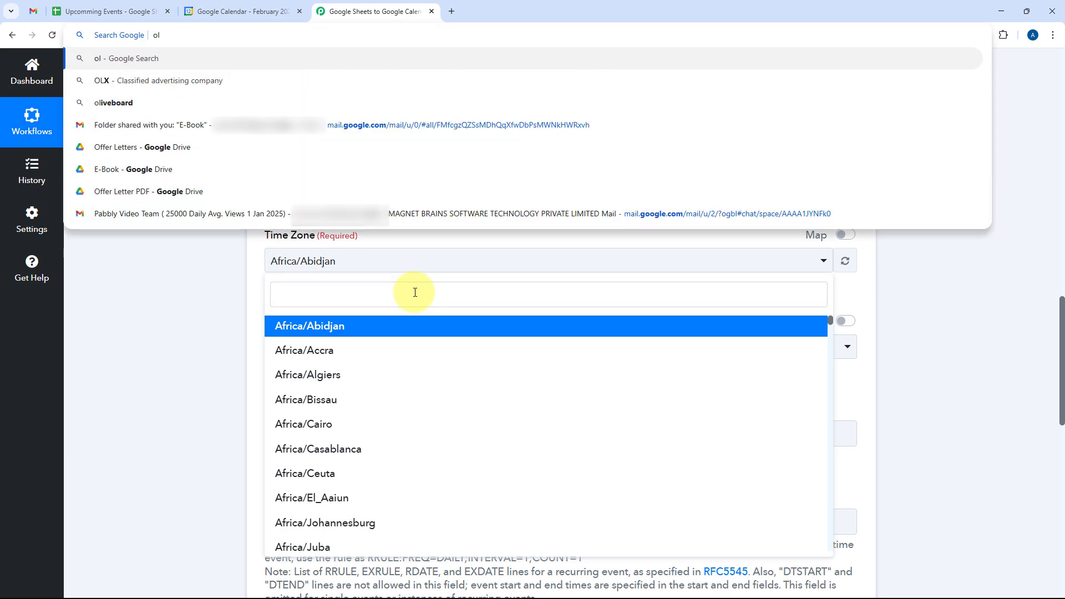
pyautogui.click(208, 293)
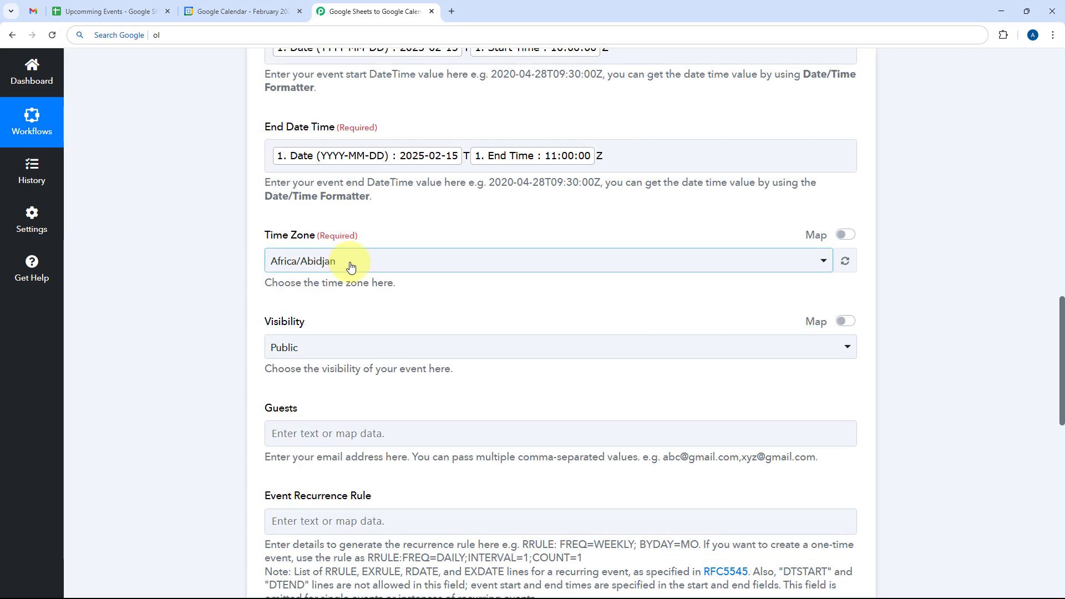
pyautogui.click(282, 38)
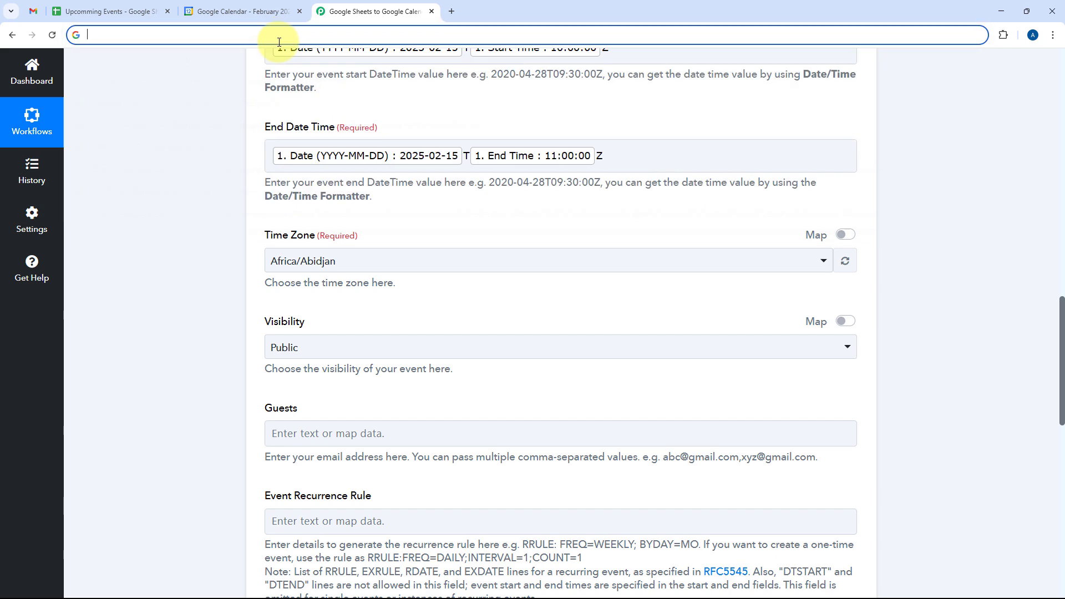
# Step: Set the calendar event's Time Zone to Asia/Kolkata
pyautogui.click(336, 273)
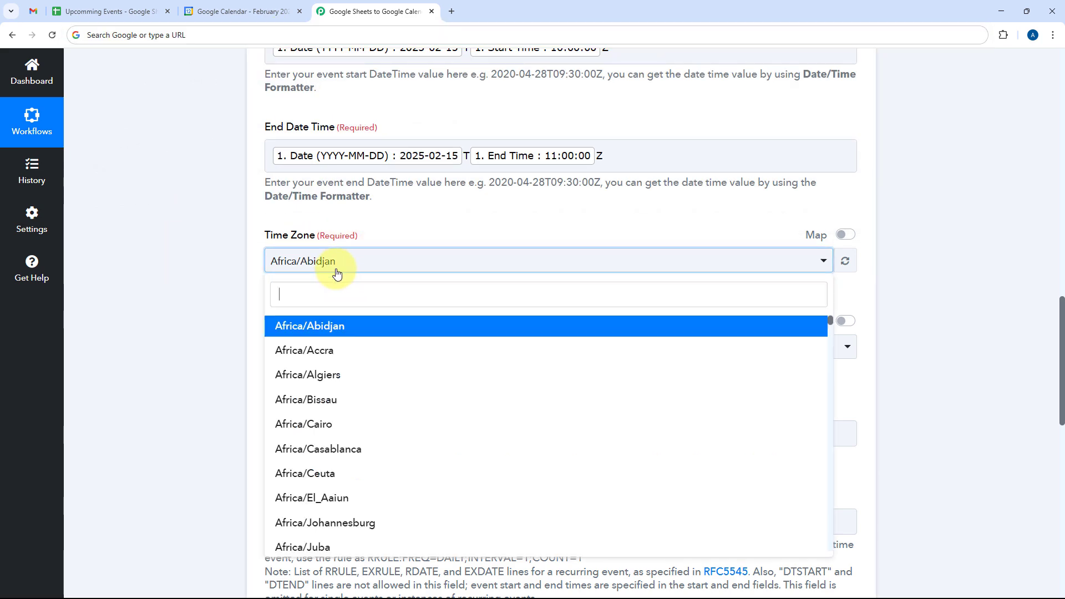
pyautogui.click(351, 298)
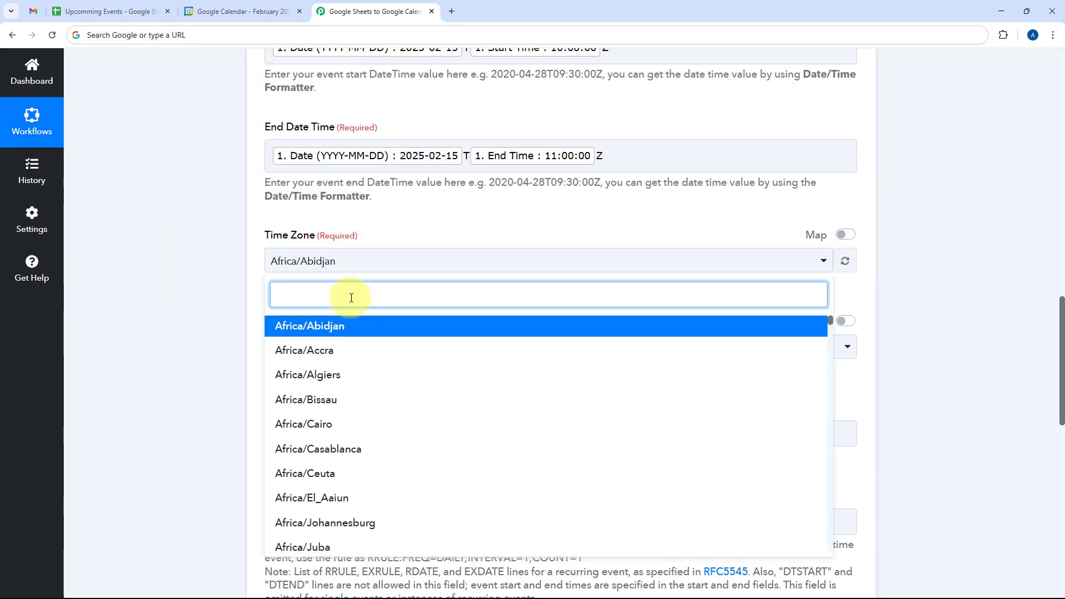
pyautogui.write('Ko')
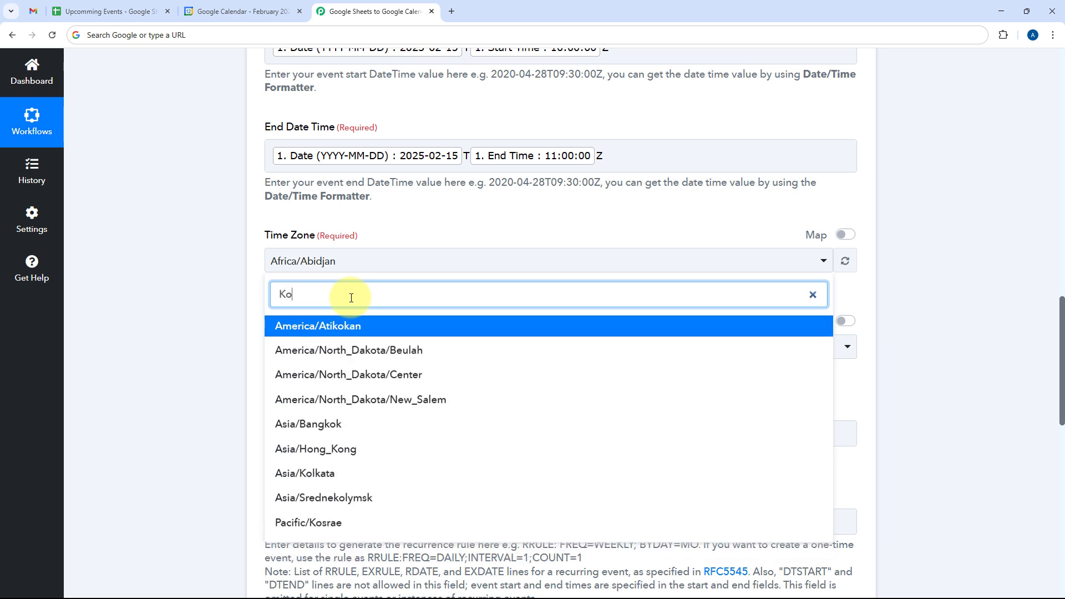
pyautogui.write('l')
pyautogui.press('Return')
pyautogui.click(168, 322)
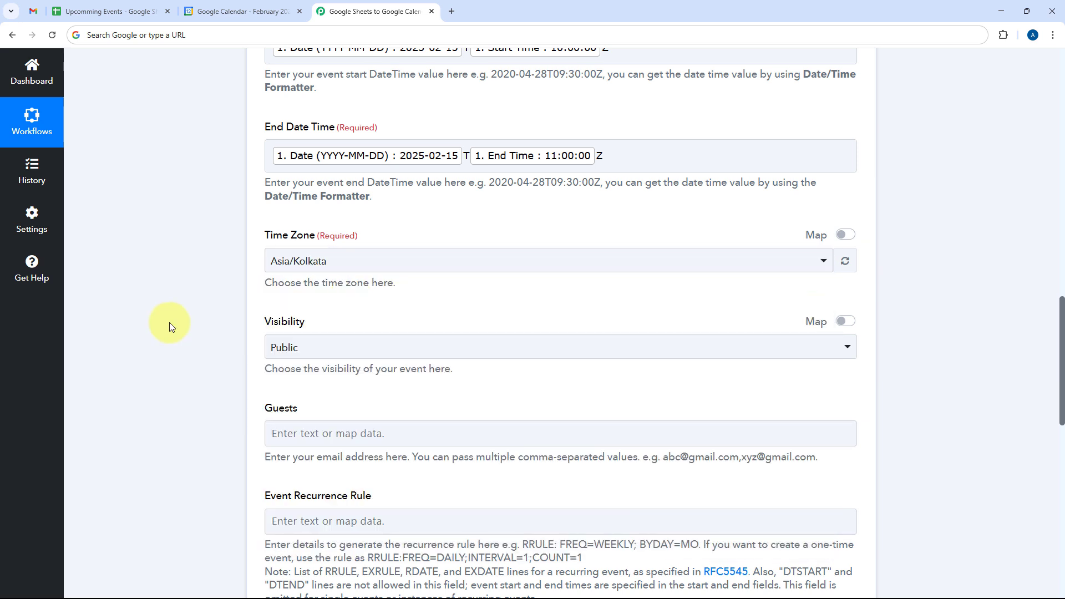
# Step: Check the Guests column in the Upcomming Events sheet and map the event's Guests to the Guests value from the Google Sheets trigger
pyautogui.scroll(-1, 233, 298)
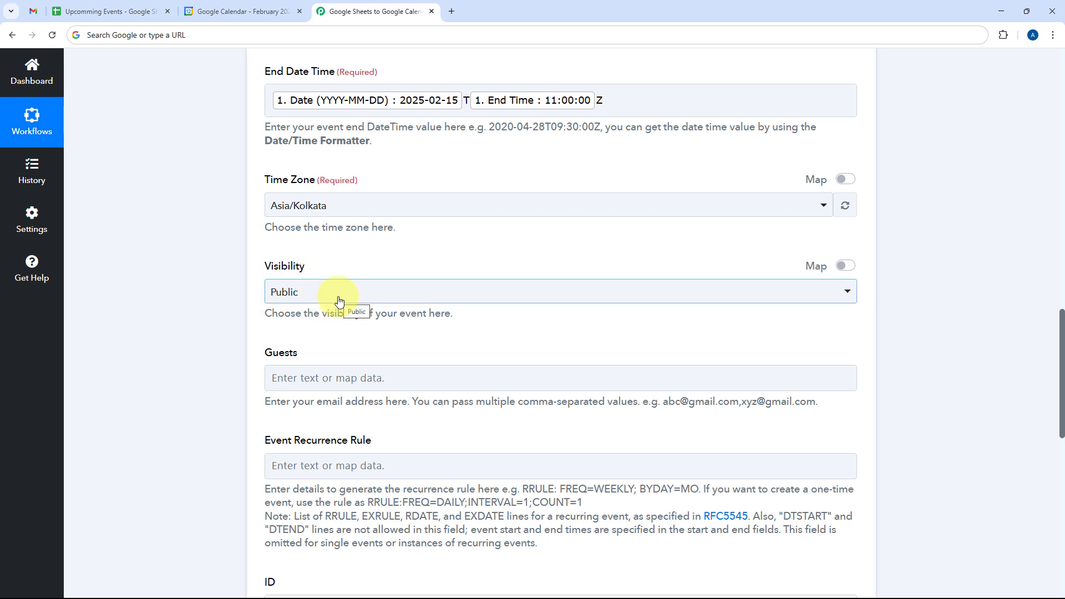
pyautogui.scroll(-2, 281, 291)
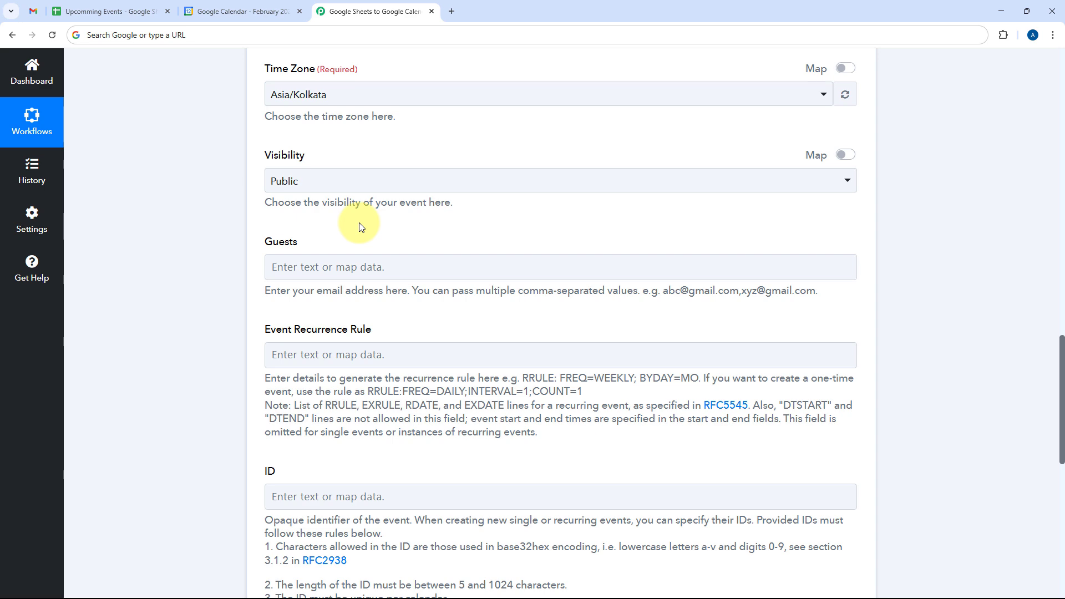
pyautogui.click(116, 11)
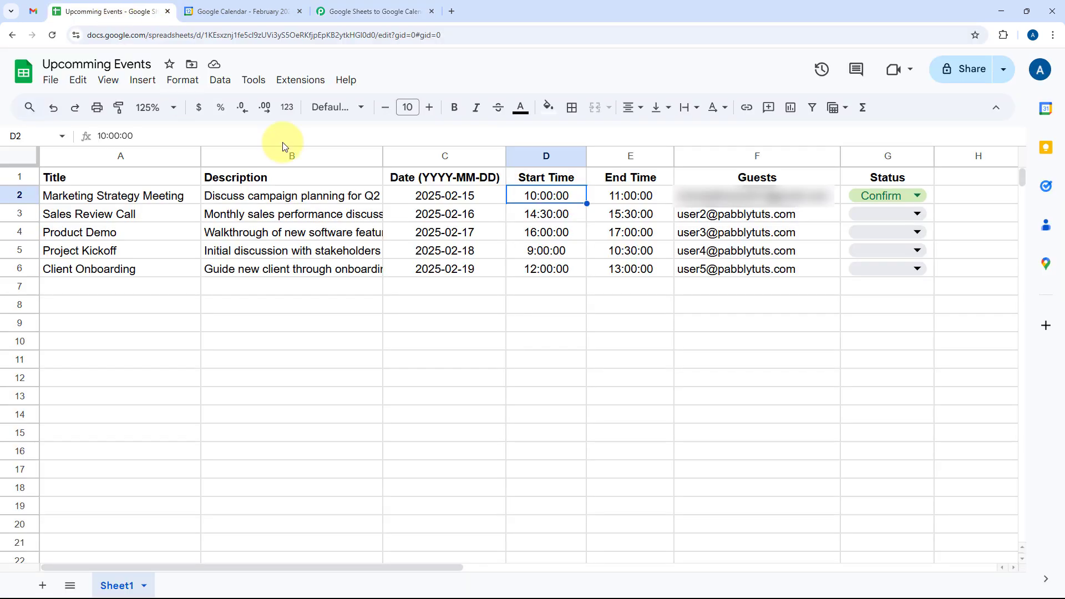
pyautogui.click(349, 11)
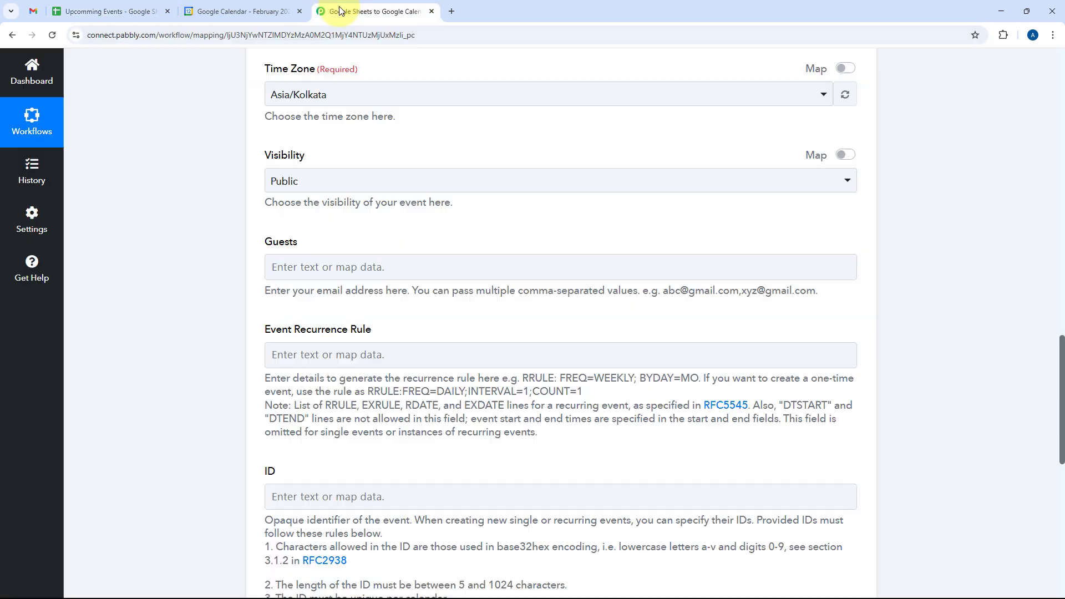
pyautogui.click(304, 265)
pyautogui.scroll(-3, 371, 238)
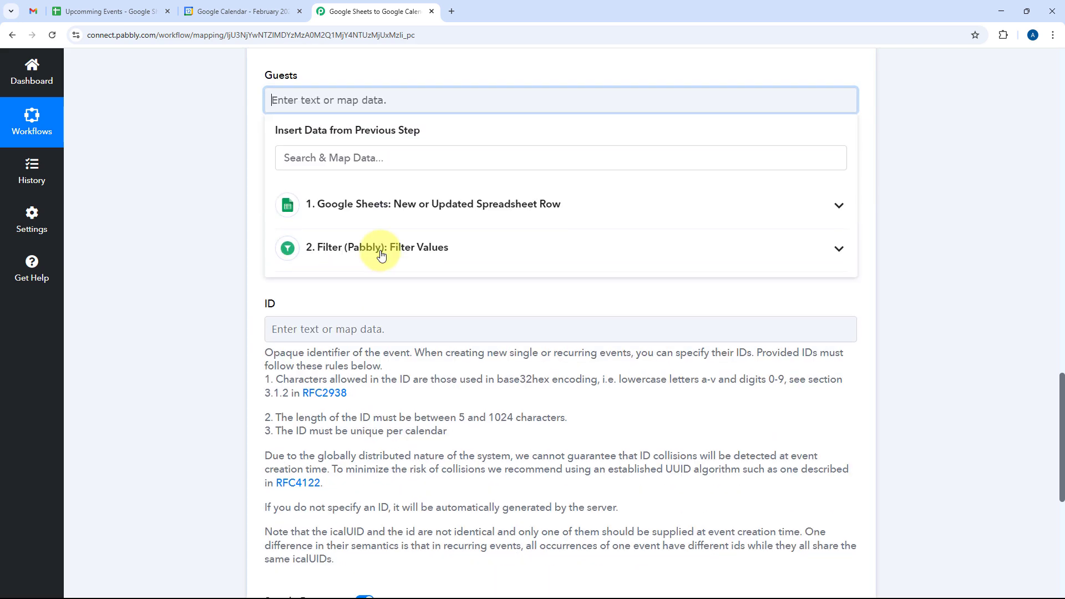
pyautogui.click(375, 207)
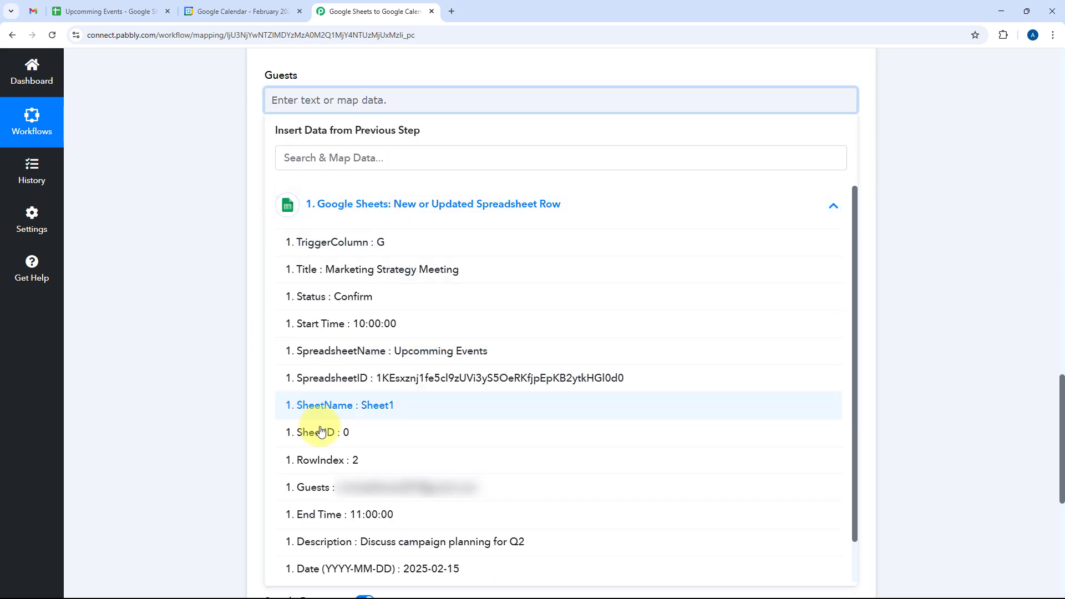
pyautogui.click(311, 487)
pyautogui.click(256, 124)
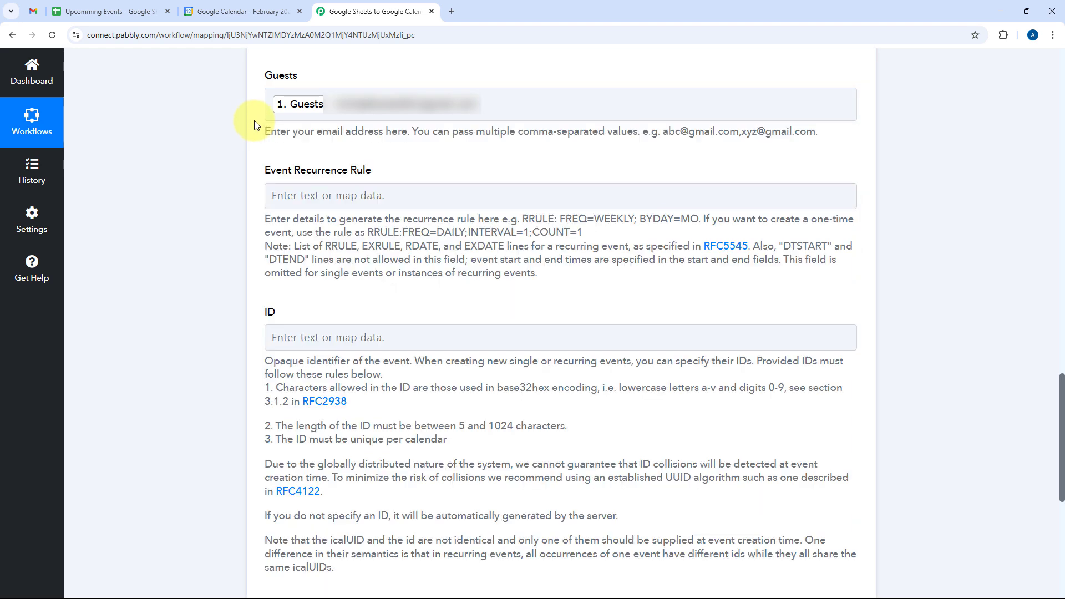
# Step: Copy the one-time event rule RRULE:FREQ=DAILY;INTERVAL=1;COUNT=1 from the help text into Event Recurrence Rule
pyautogui.click(289, 175)
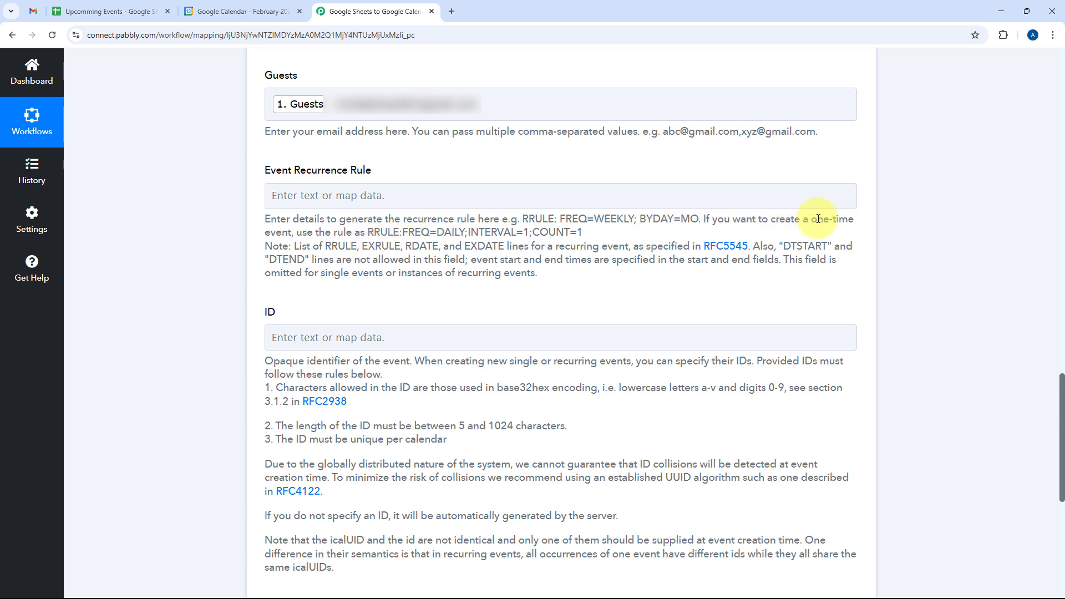
pyautogui.moveTo(811, 219); pyautogui.dragTo(280, 234)
pyautogui.click(371, 236)
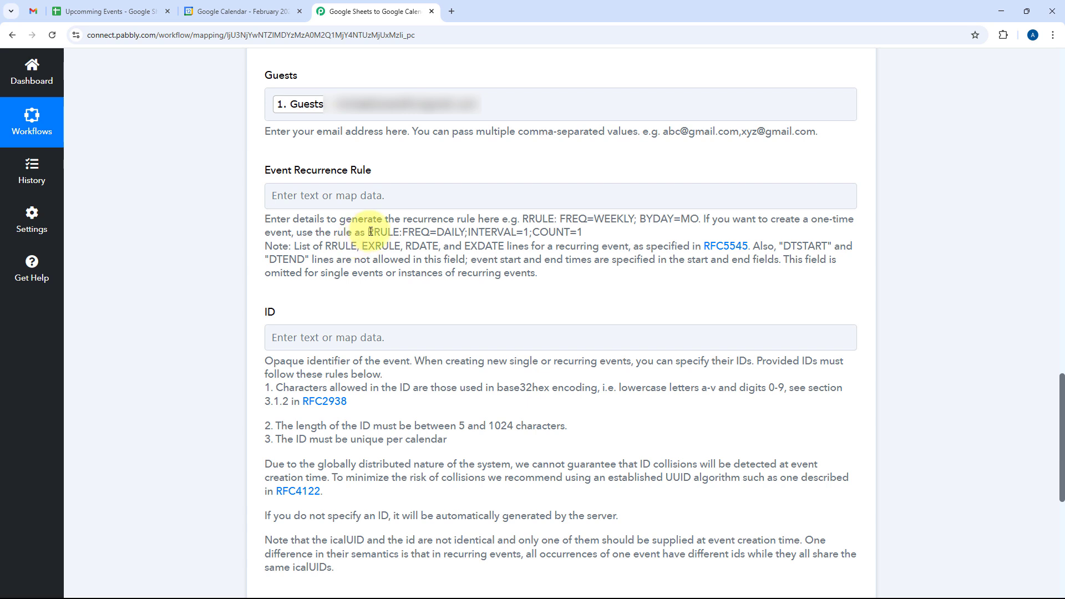
pyautogui.moveTo(371, 232); pyautogui.dragTo(583, 233)
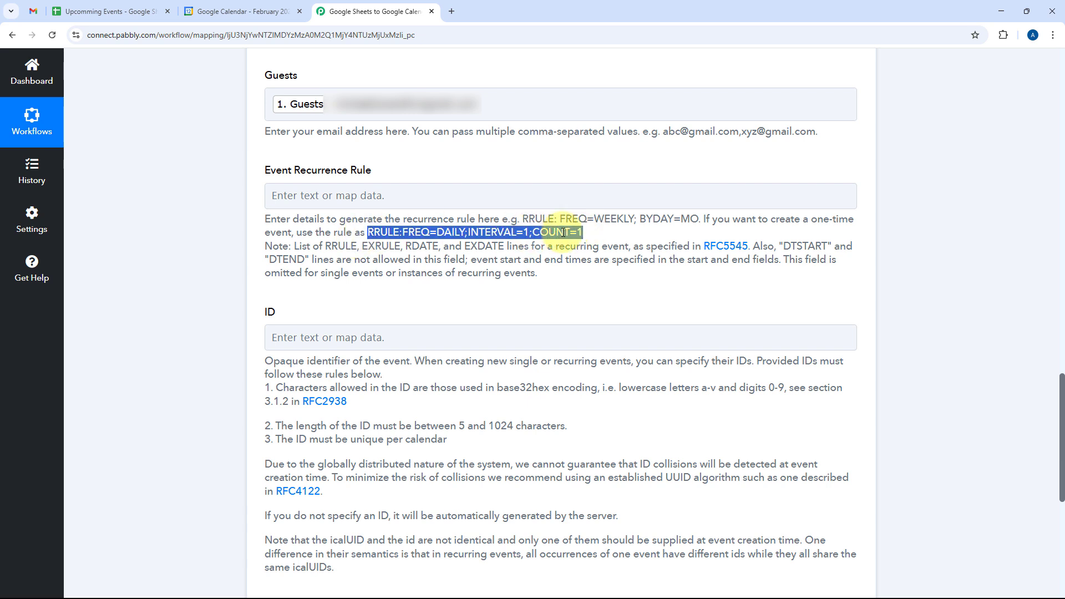
pyautogui.rightClick(582, 238)
pyautogui.click(610, 248)
pyautogui.click(437, 201)
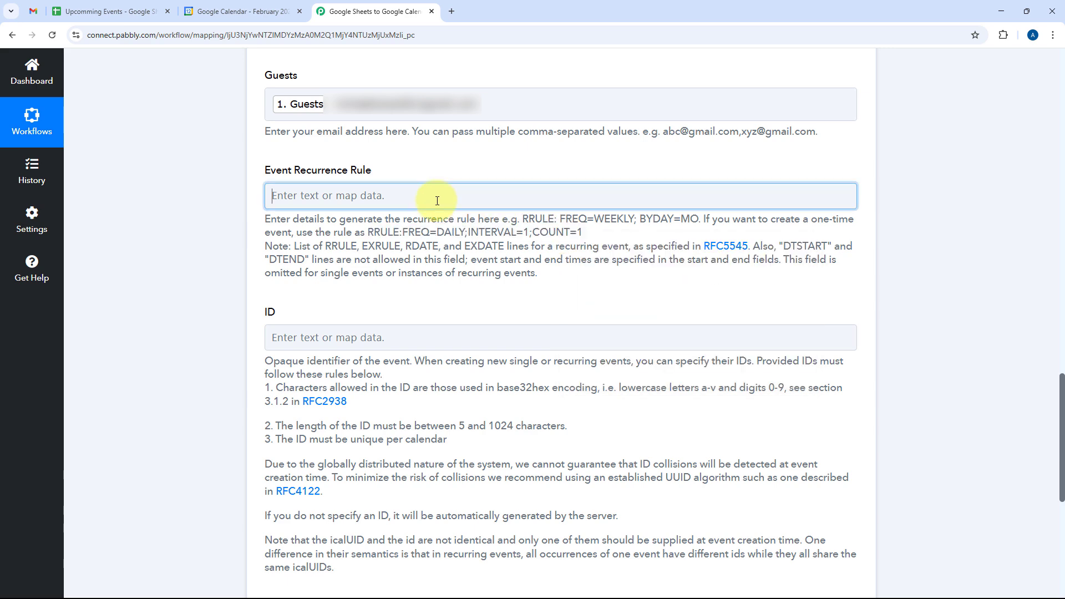
pyautogui.hotkey('ctrl', 'v')
pyautogui.scroll(-1, 285, 256)
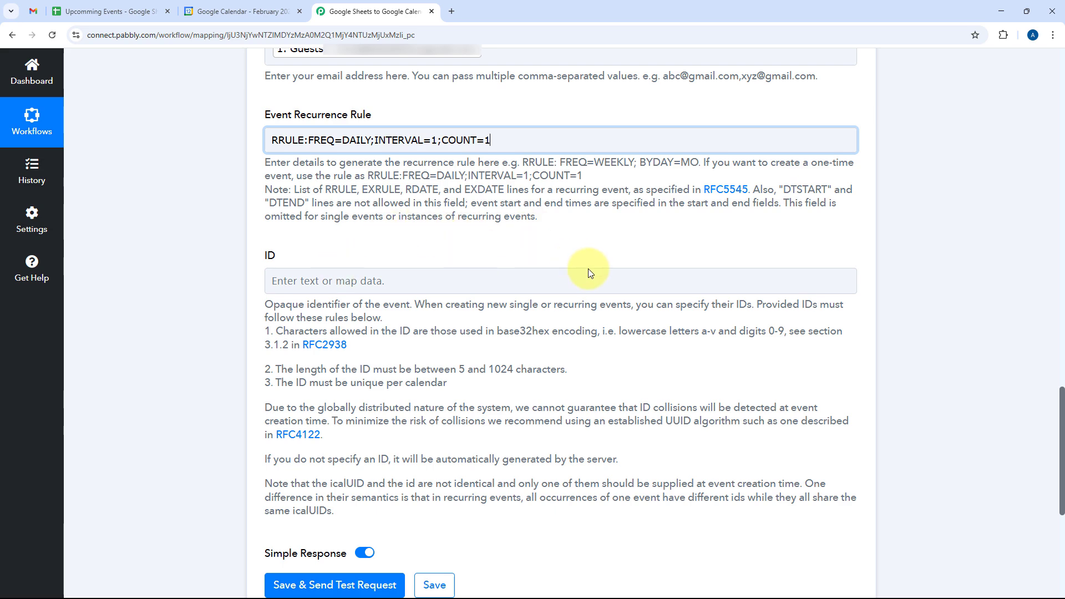
# Step: Review the mapped event fields, save the Create an Event action with a test request, and view the response
pyautogui.scroll(8, 435, 278)
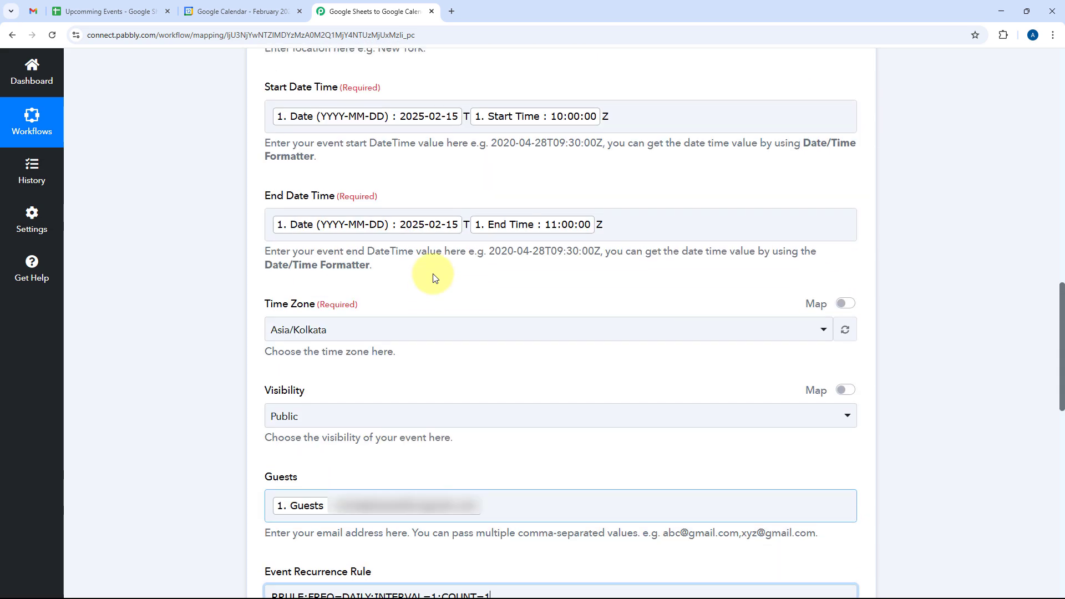
pyautogui.scroll(8, 434, 278)
pyautogui.scroll(-6, 442, 209)
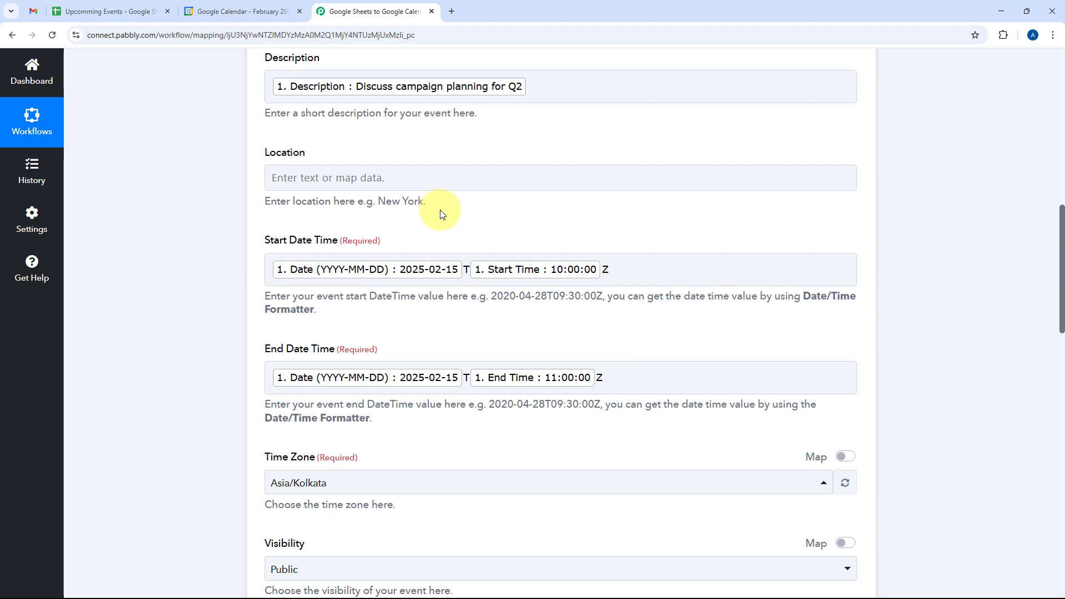
pyautogui.scroll(-15, 440, 209)
pyautogui.click(340, 419)
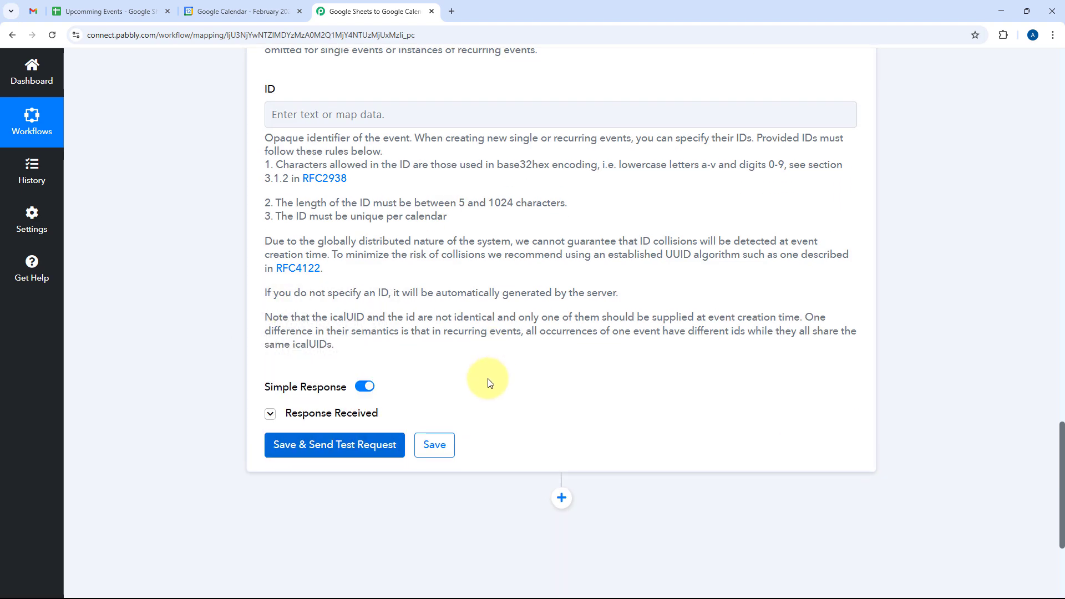
pyautogui.scroll(-4, 487, 383)
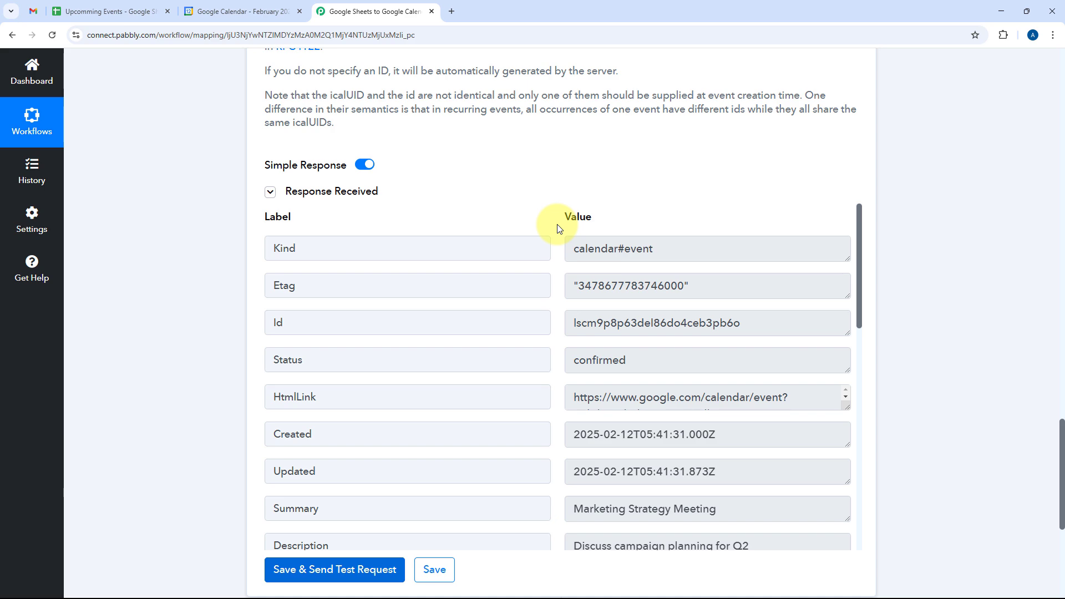
# Step: Check the 15 February Marketing Strategy Meeting event in Google Calendar against its row in the Upcomming Events sheet
pyautogui.scroll(15, 559, 228)
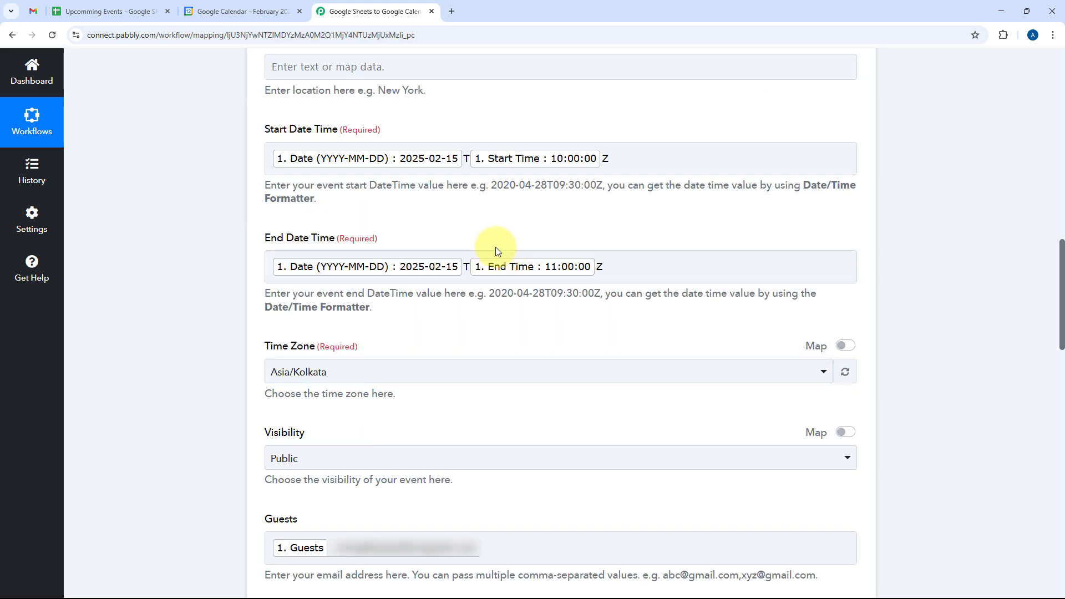
pyautogui.click(143, 5)
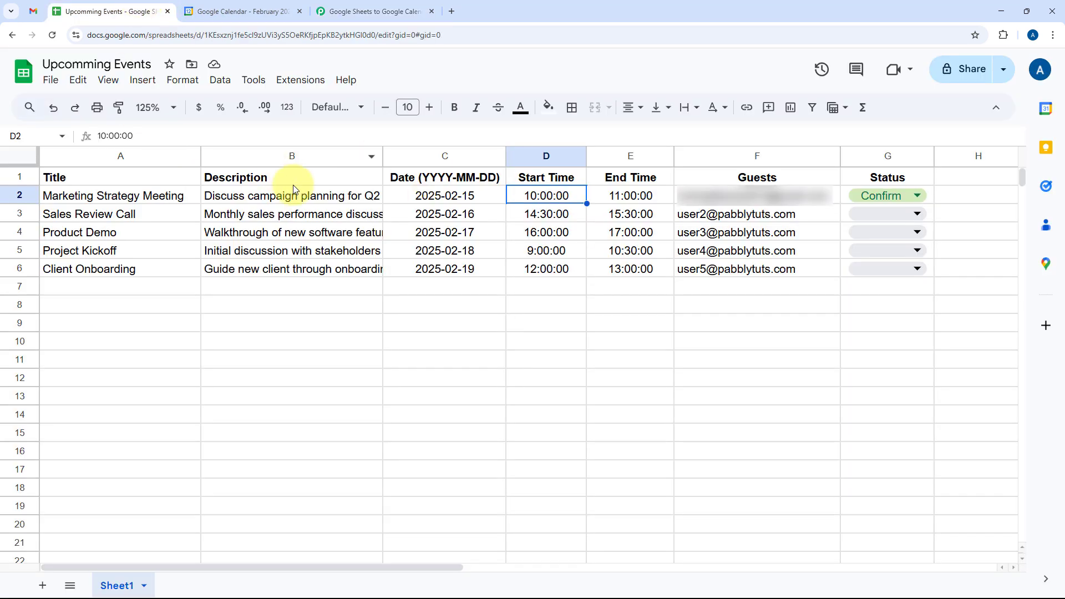
pyautogui.click(355, 11)
pyautogui.scroll(10, 179, 299)
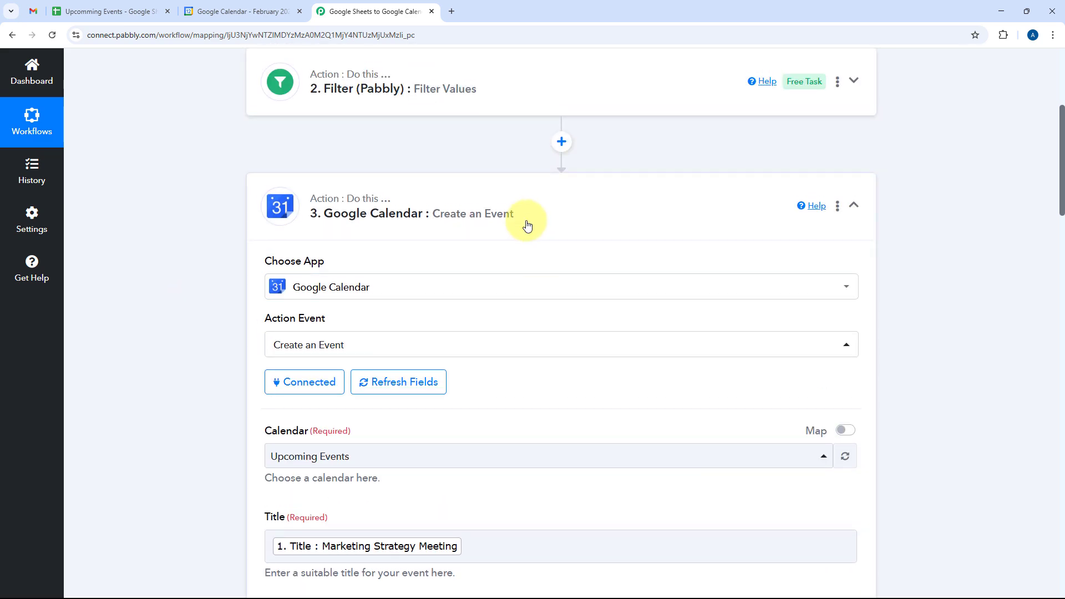
pyautogui.click(528, 224)
pyautogui.click(241, 11)
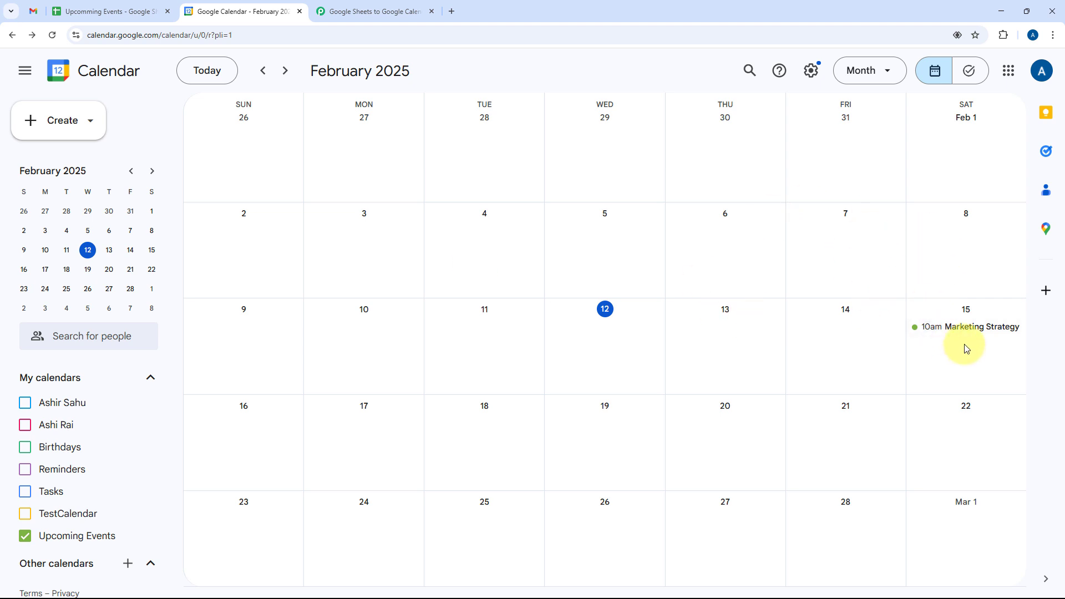
pyautogui.click(155, 10)
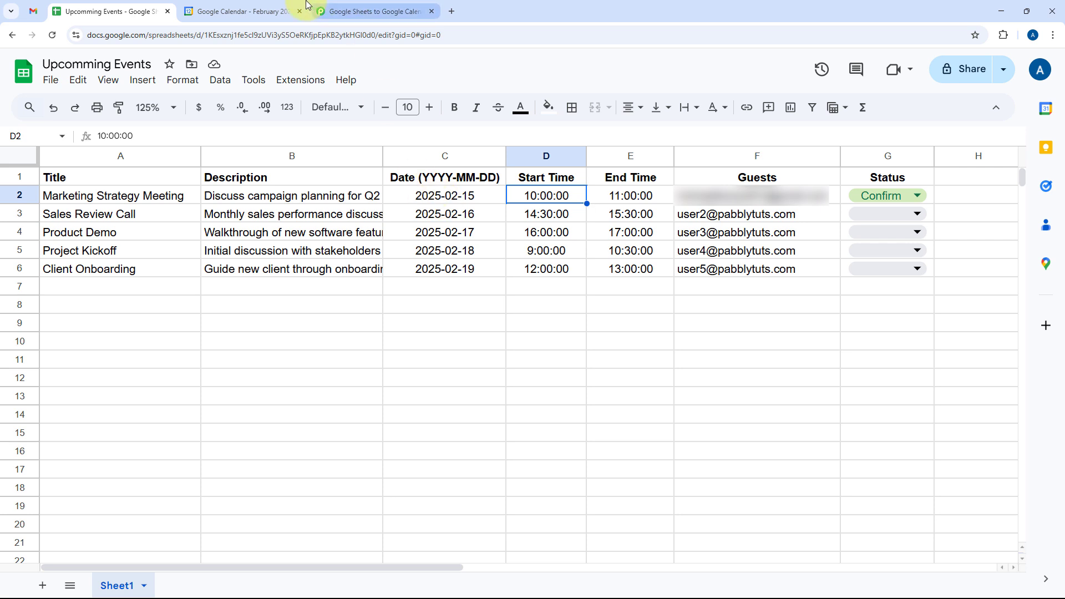
# Step: Compare the calendar event's title, date, time, guest and description with the Marketing Strategy Meeting row in the sheet, and close the event details
pyautogui.click(247, 11)
pyautogui.click(970, 331)
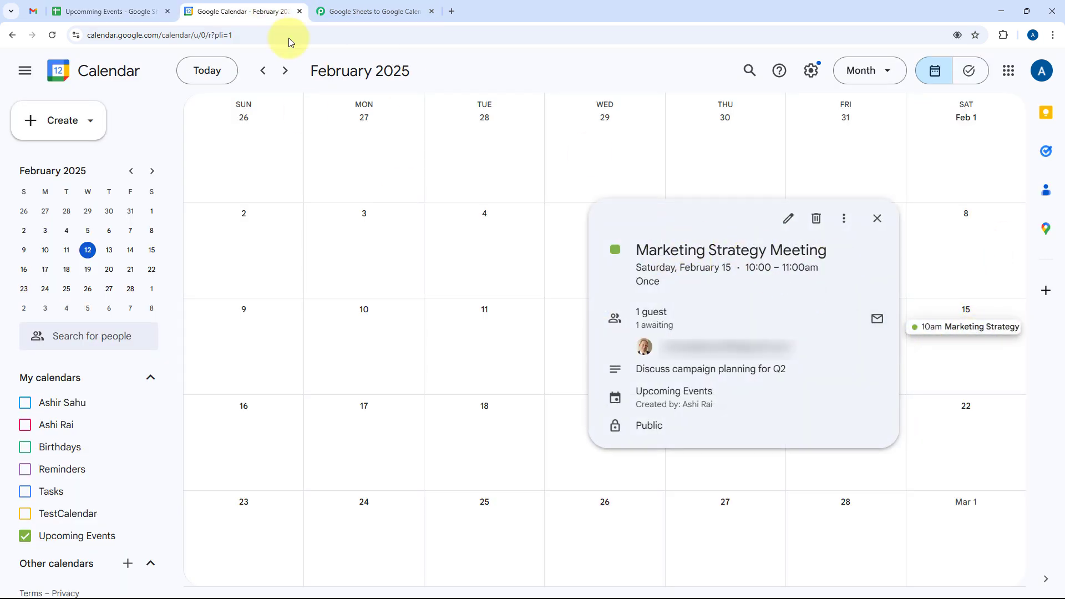
pyautogui.click(141, 11)
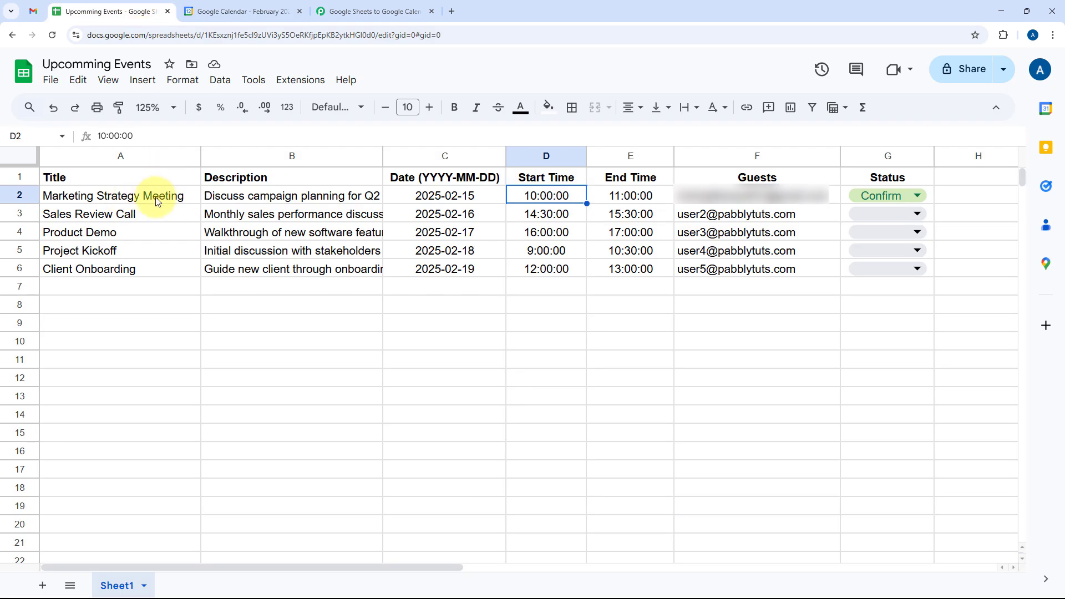
pyautogui.click(285, 202)
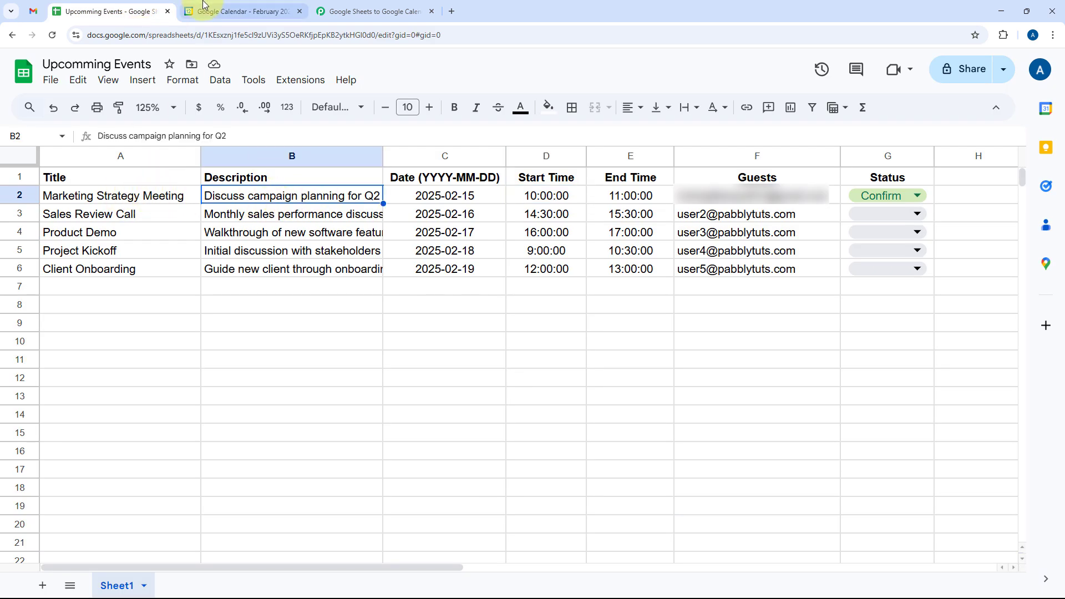
pyautogui.click(247, 11)
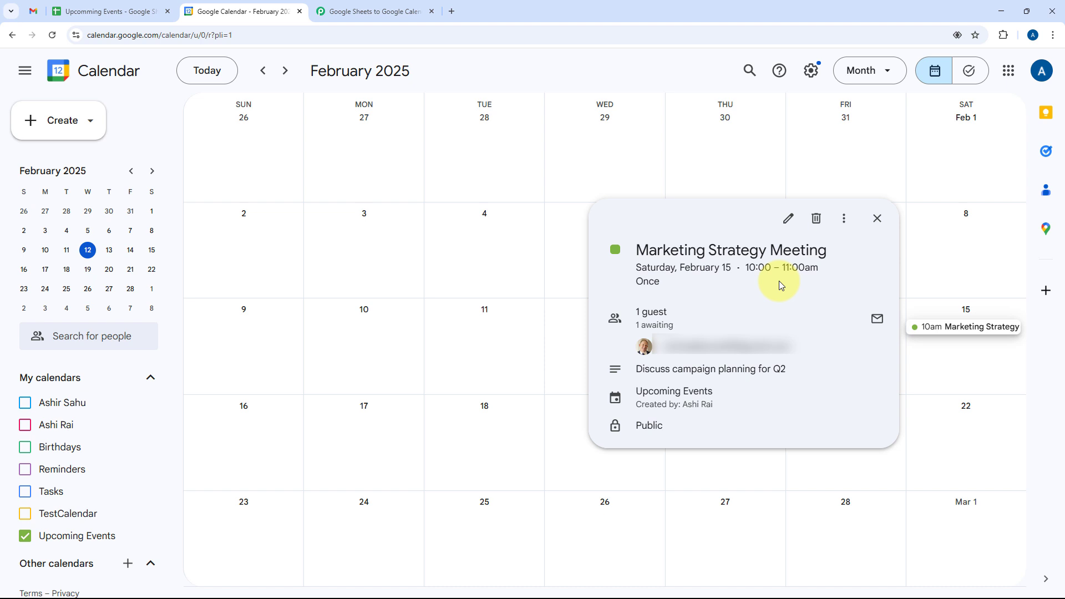
pyautogui.click(594, 83)
# Step: Return to the Pabbly Connect workflow and add an SMTP (Pabbly) action with the Send Email event after the Google Calendar step
pyautogui.click(377, 12)
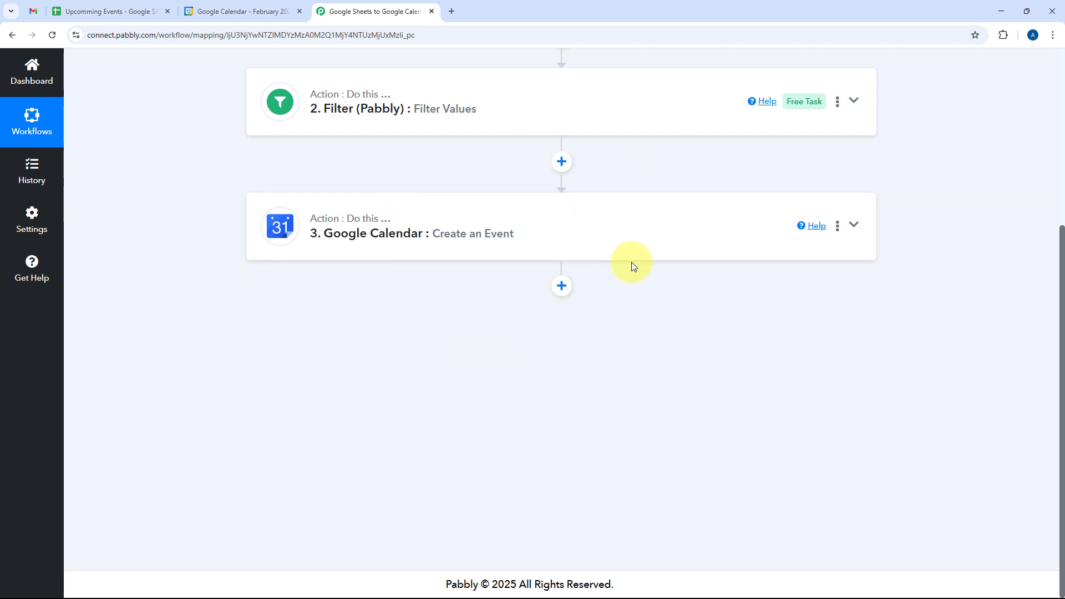
pyautogui.click(567, 286)
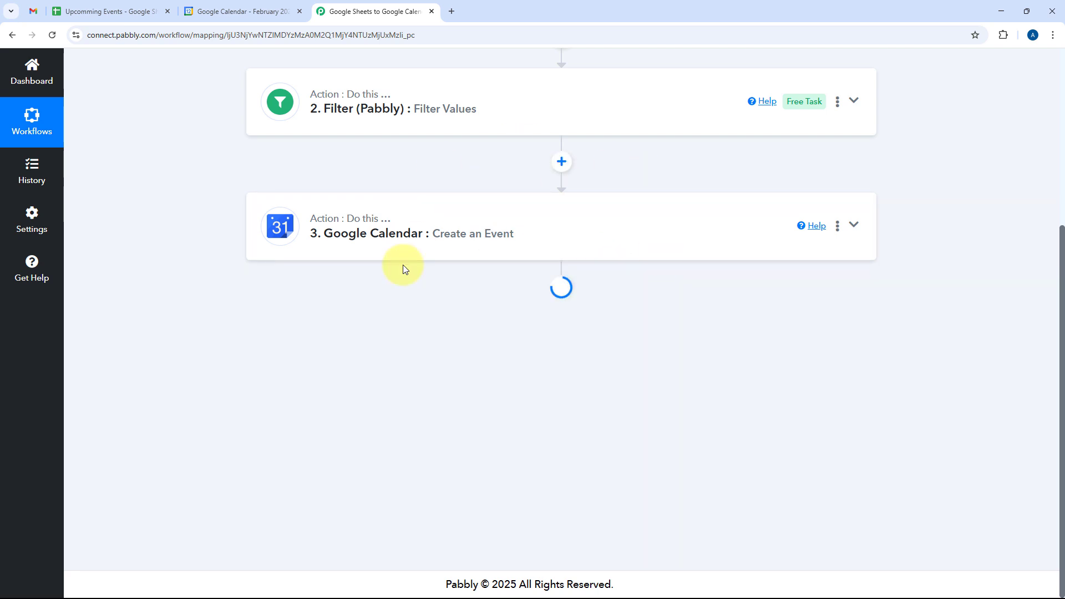
pyautogui.click(338, 287)
pyautogui.write('SMTP')
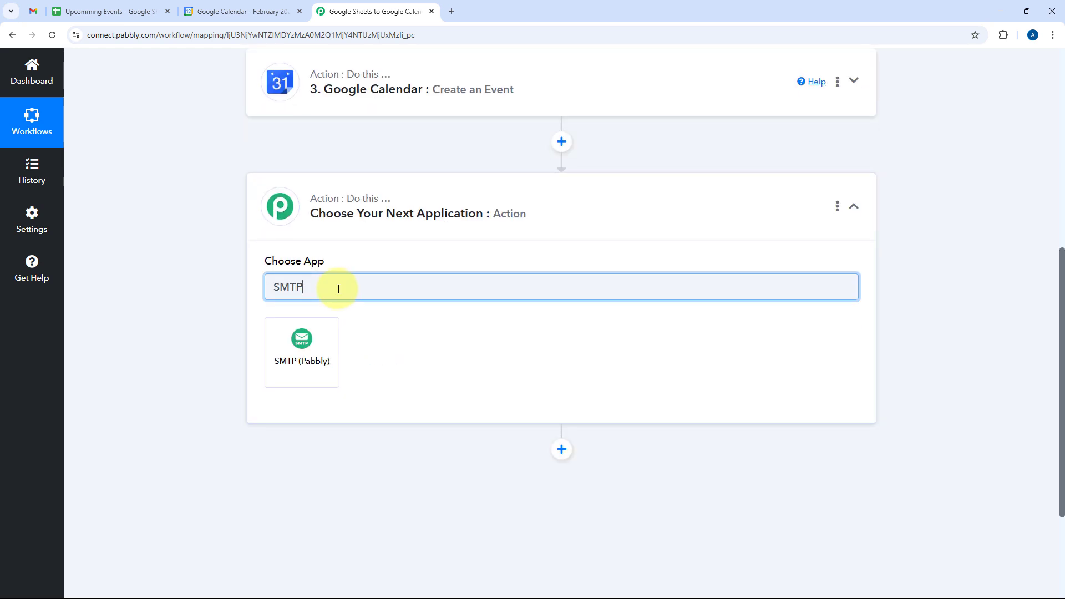
pyautogui.click(327, 333)
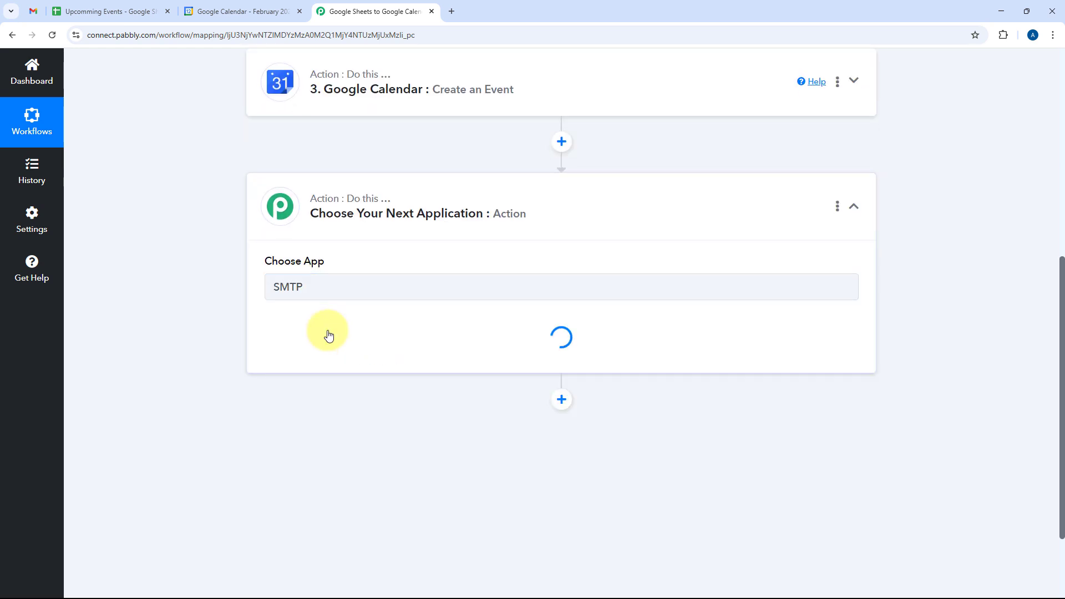
pyautogui.click(382, 243)
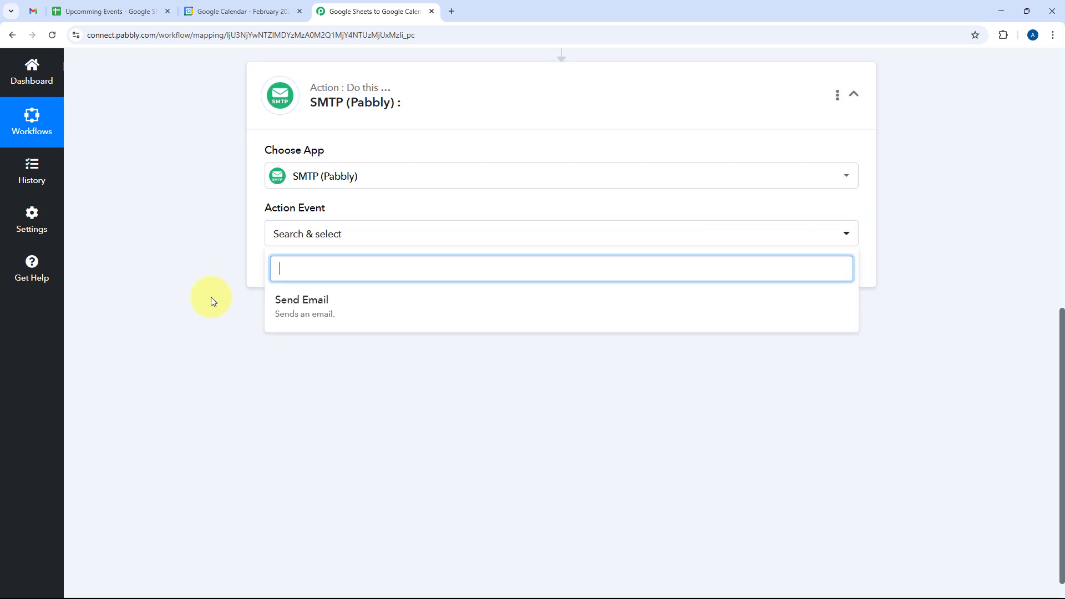
pyautogui.click(320, 305)
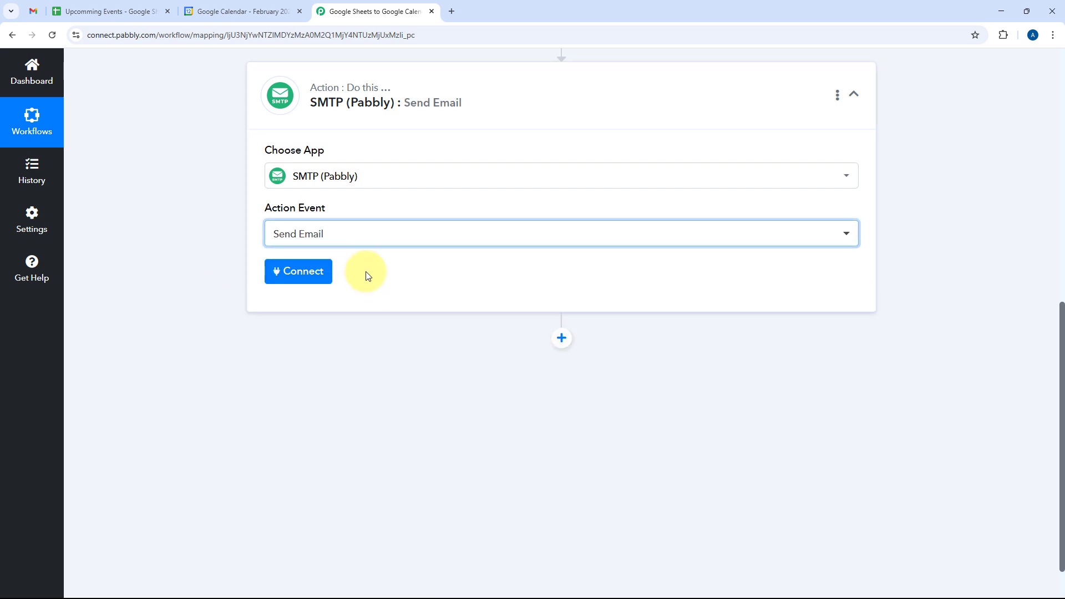
# Step: Create and save a new SMTP connection with host smtp.sendgrid.net, user name apikey, the SMTP password, TLS encryption and port 587
pyautogui.click(311, 273)
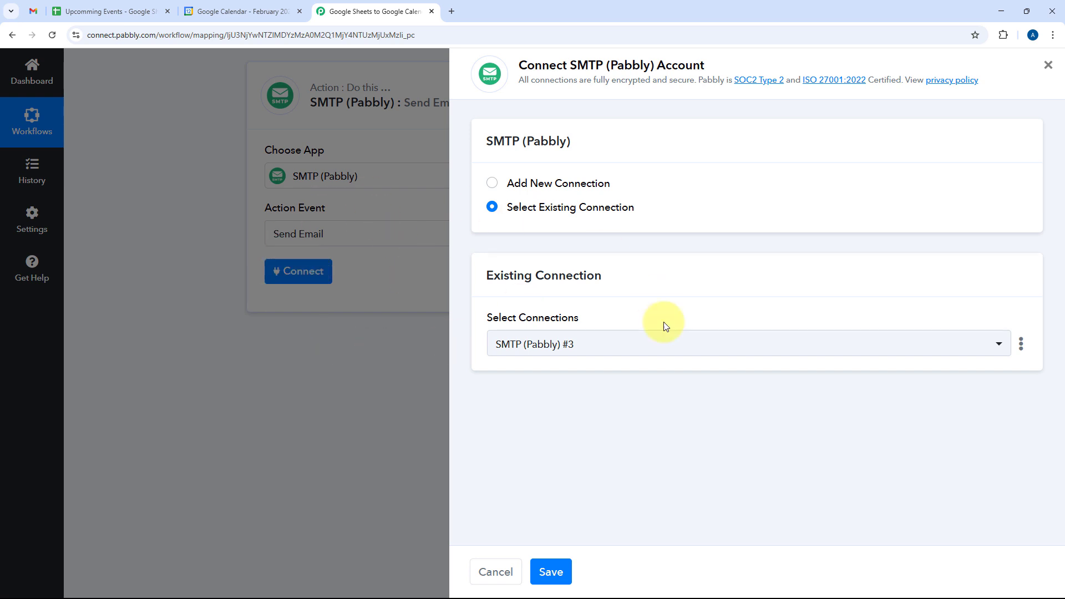
pyautogui.click(492, 183)
pyautogui.scroll(-6, 709, 209)
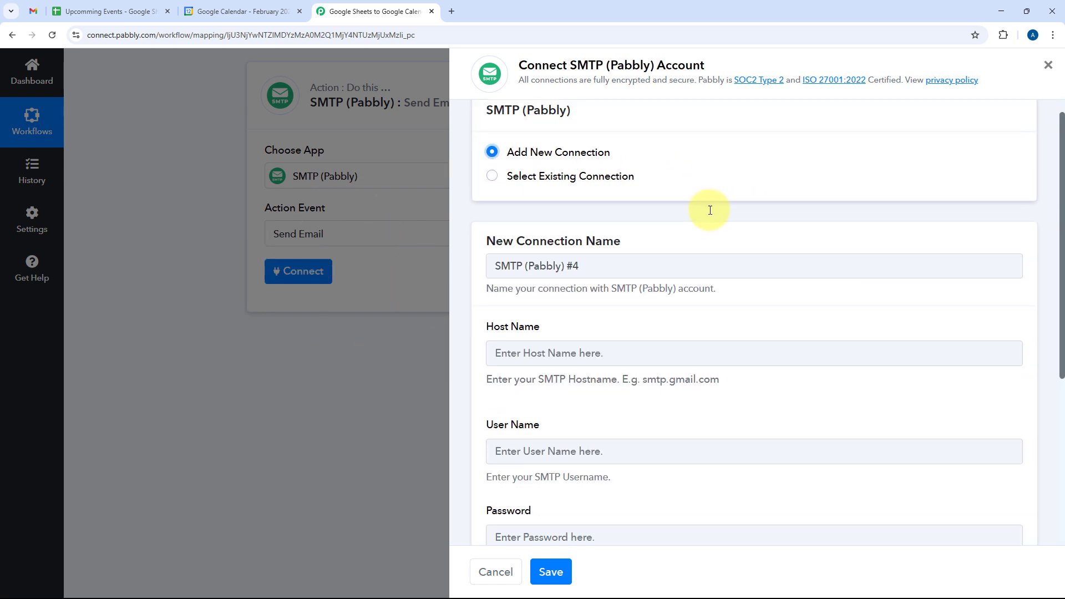
pyautogui.scroll(1, 683, 241)
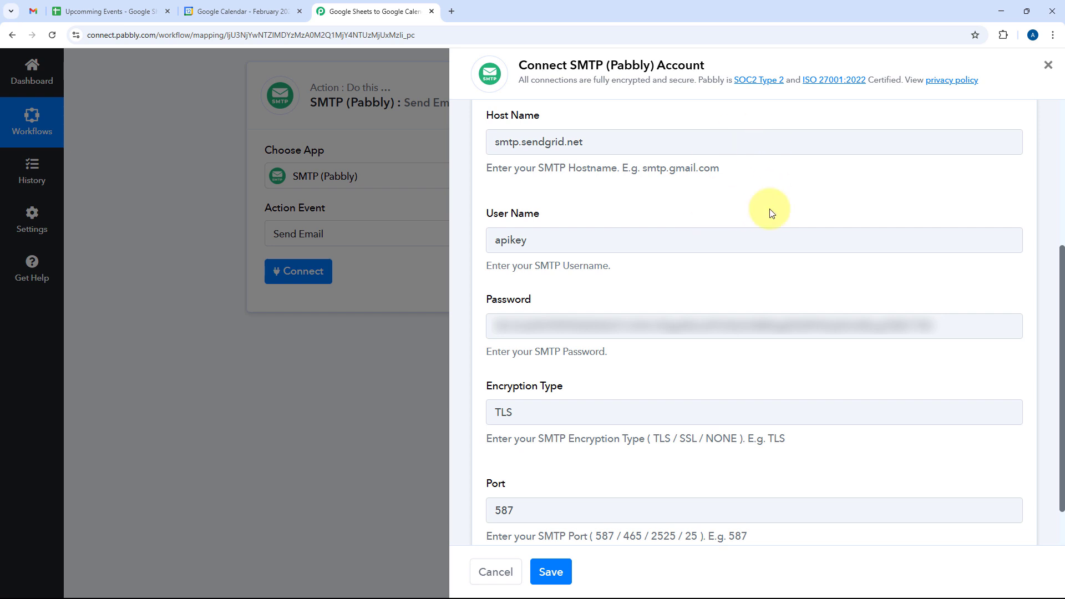
pyautogui.click(551, 572)
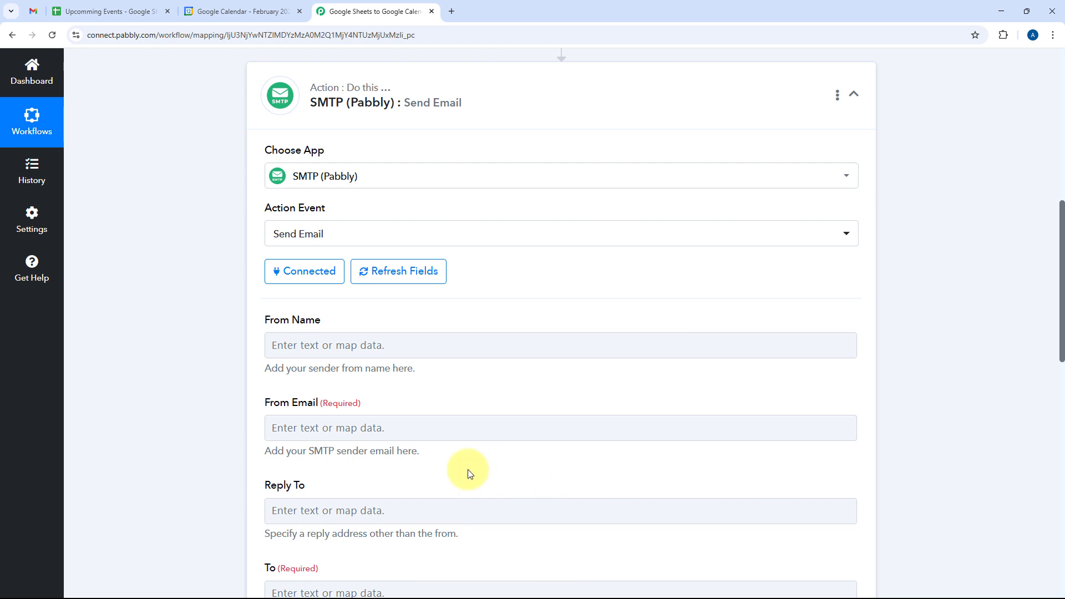
# Step: Set the email's From Name to XYZ Org and fill in From Email with the sender's email address
pyautogui.scroll(-2, 227, 287)
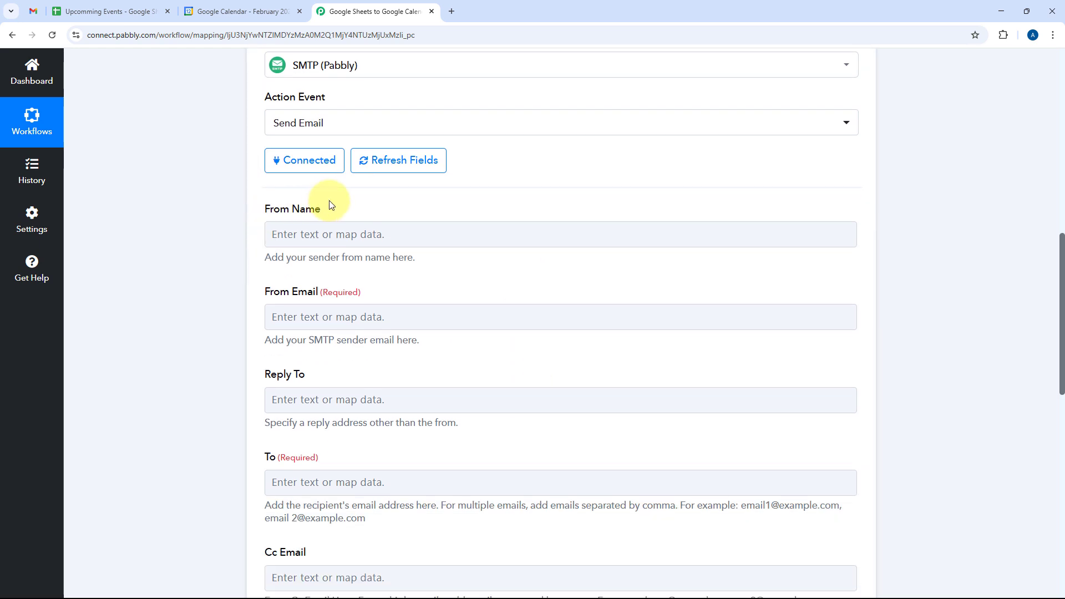
pyautogui.click(357, 238)
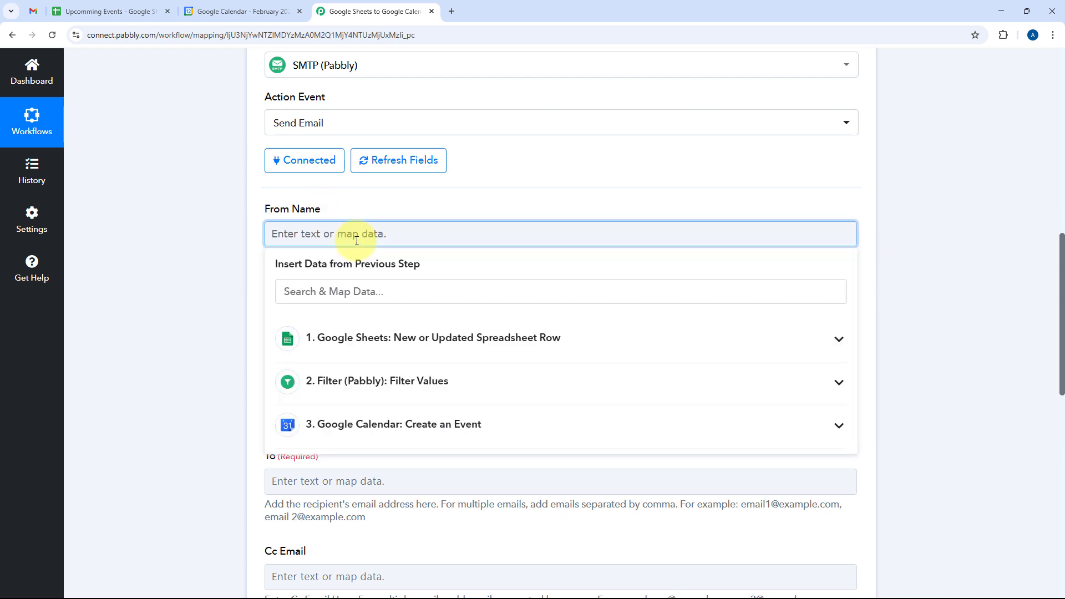
pyautogui.write('XYZ Org')
pyautogui.click(375, 201)
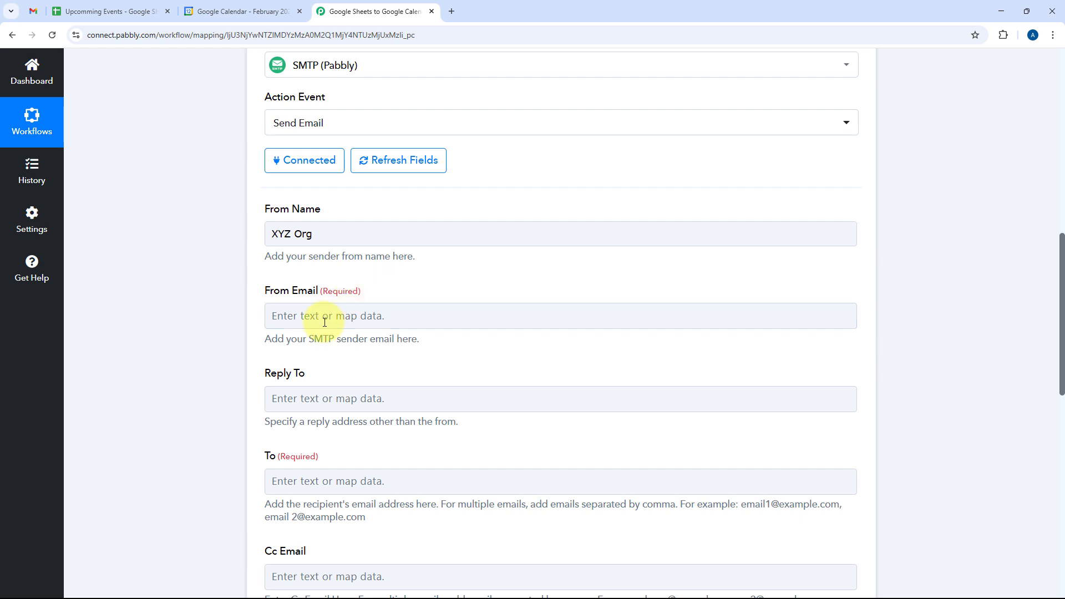
pyautogui.click(351, 316)
pyautogui.hotkey('ctrl', 'v')
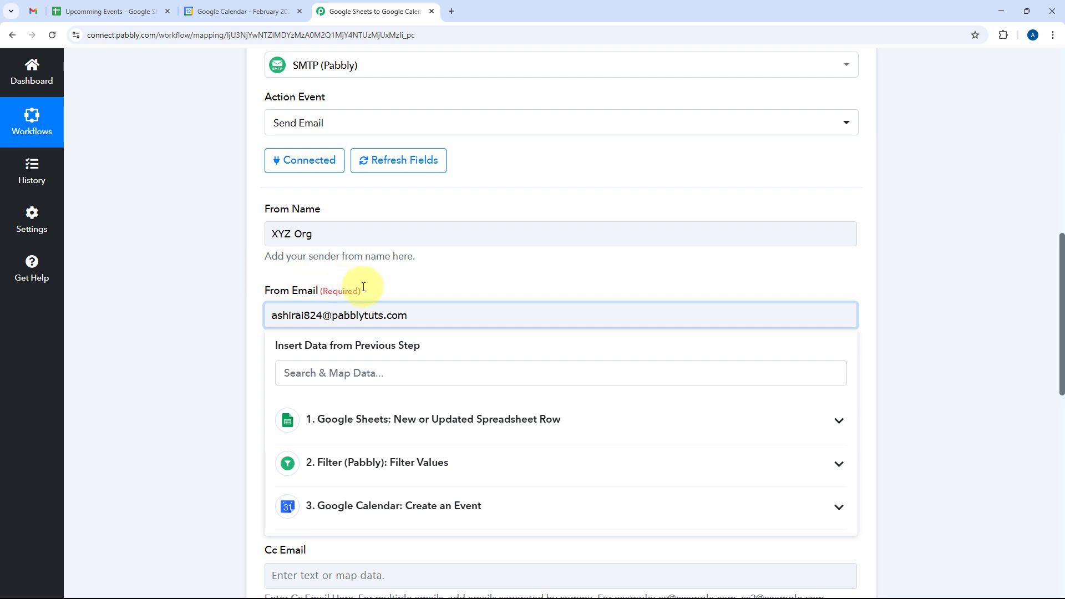
pyautogui.click(391, 284)
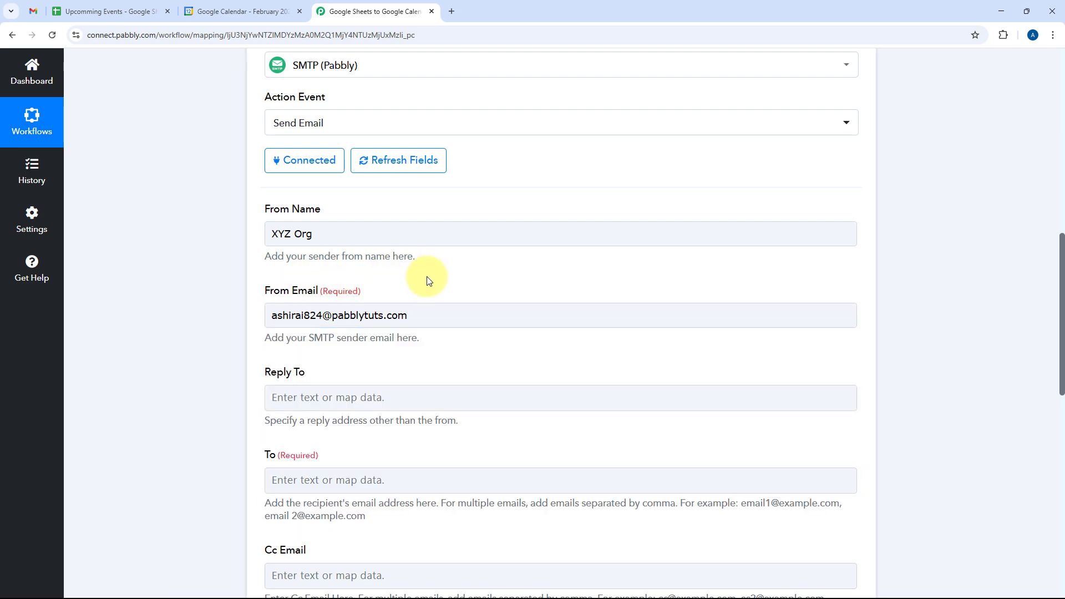
# Step: Map the email's To recipient to the Guests value from the Google Sheets trigger
pyautogui.scroll(-6, 433, 278)
pyautogui.scroll(1, 438, 196)
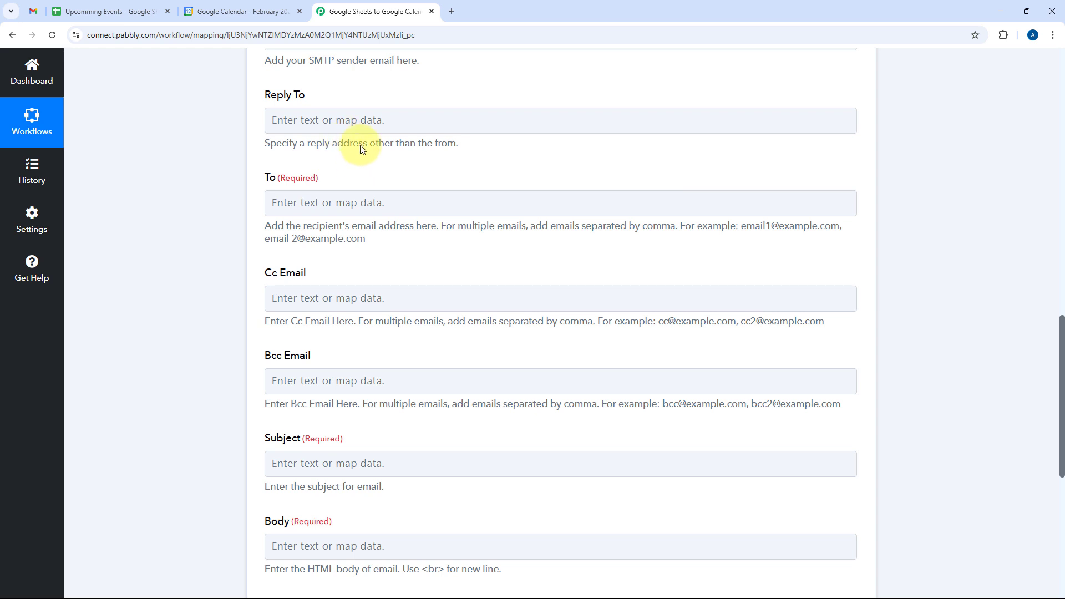
pyautogui.click(472, 214)
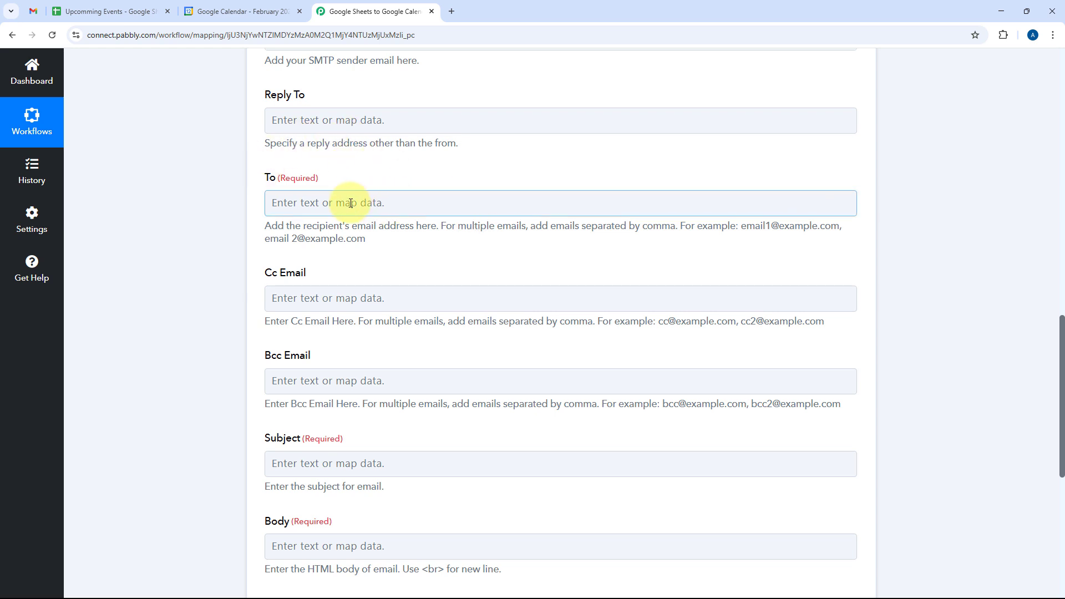
pyautogui.click(281, 202)
pyautogui.click(424, 297)
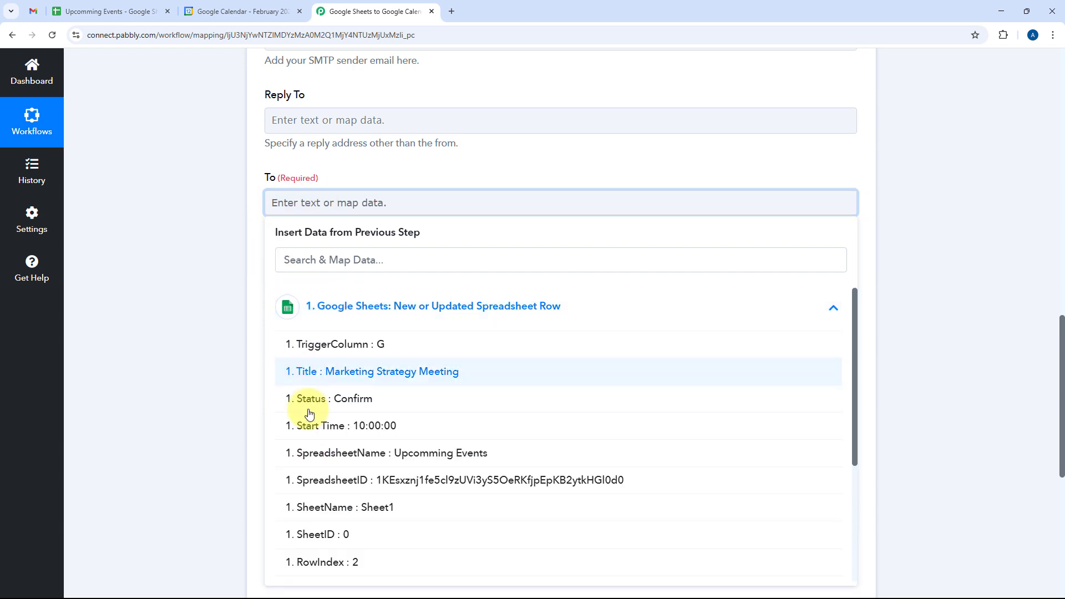
pyautogui.scroll(-3, 372, 461)
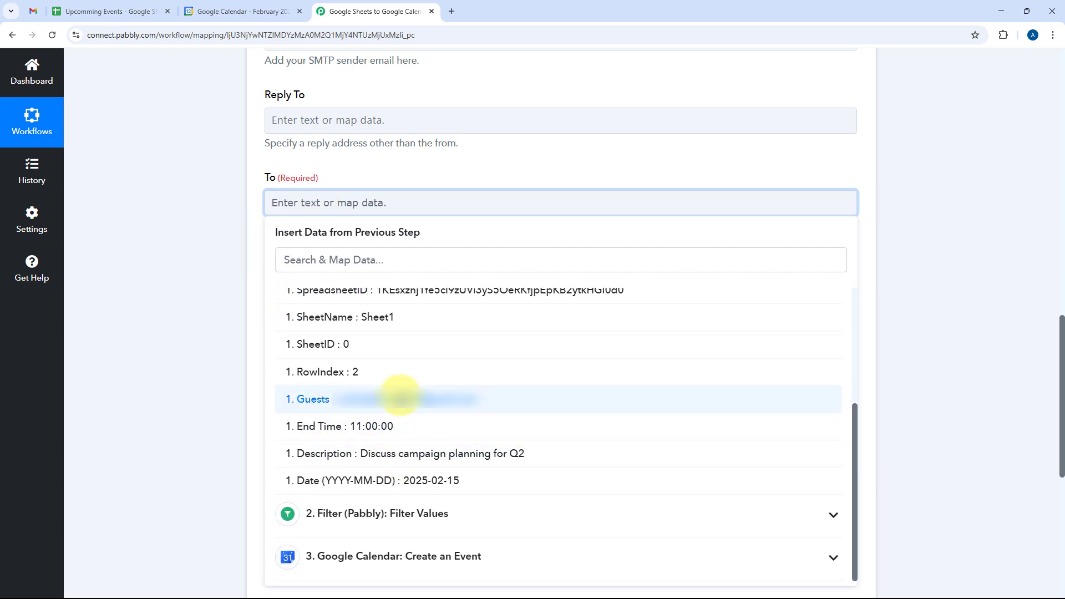
pyautogui.click(399, 398)
pyautogui.click(339, 166)
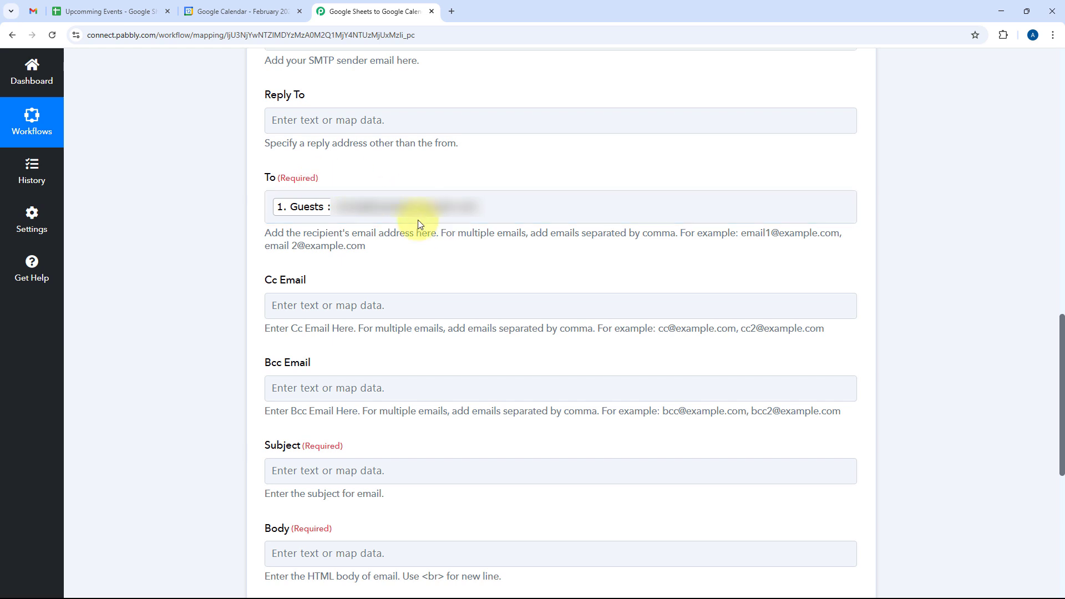
# Step: Begin the email Subject with "Invitation:" followed by the mapped Title from the Google Sheets trigger
pyautogui.scroll(-2, 252, 219)
pyautogui.scroll(-1, 252, 223)
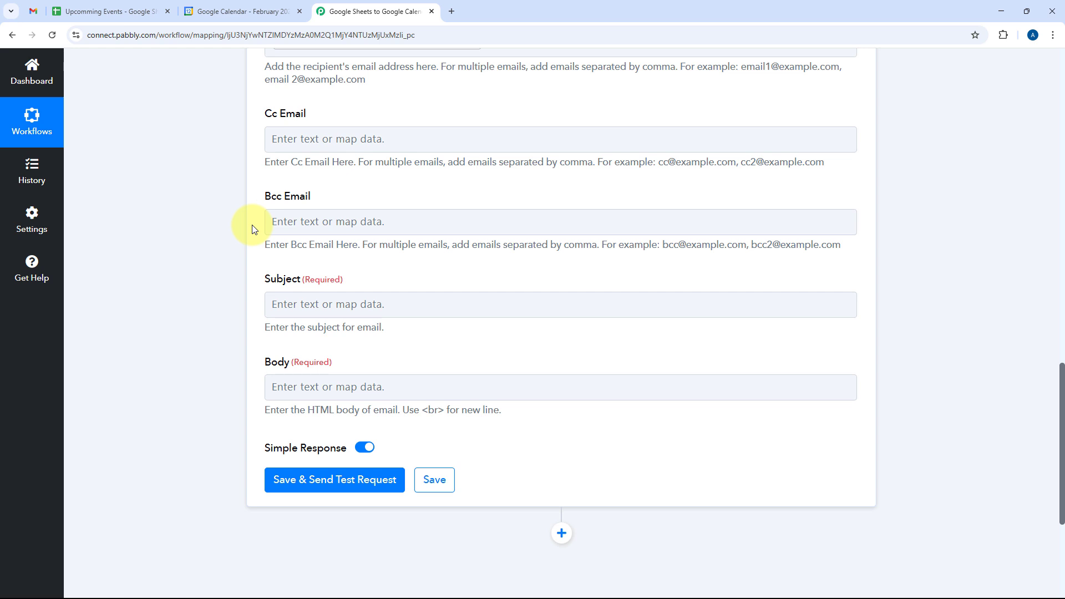
pyautogui.scroll(-1, 394, 301)
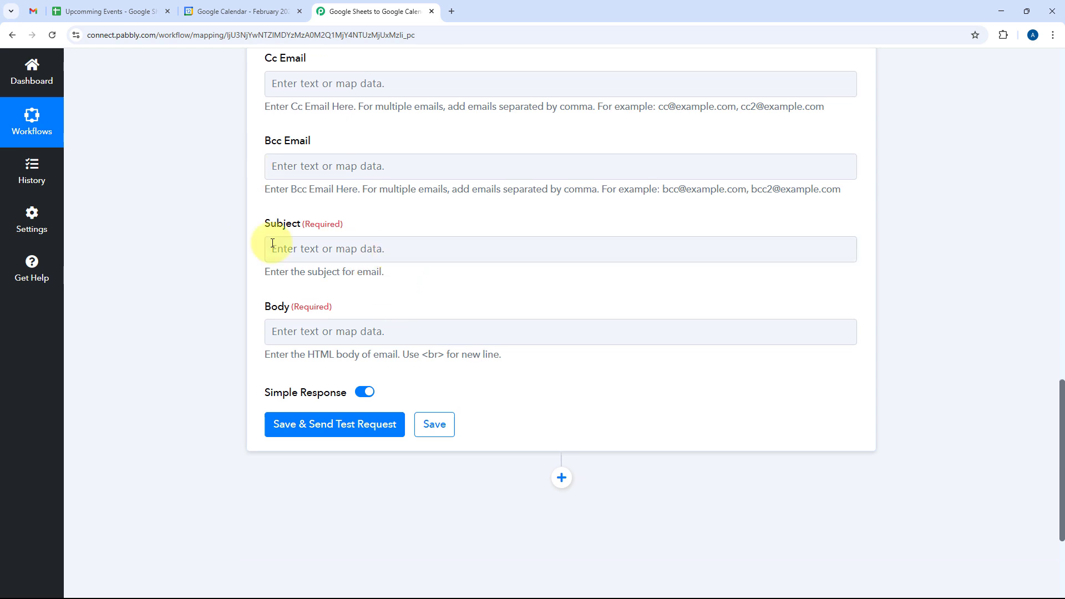
pyautogui.click(297, 252)
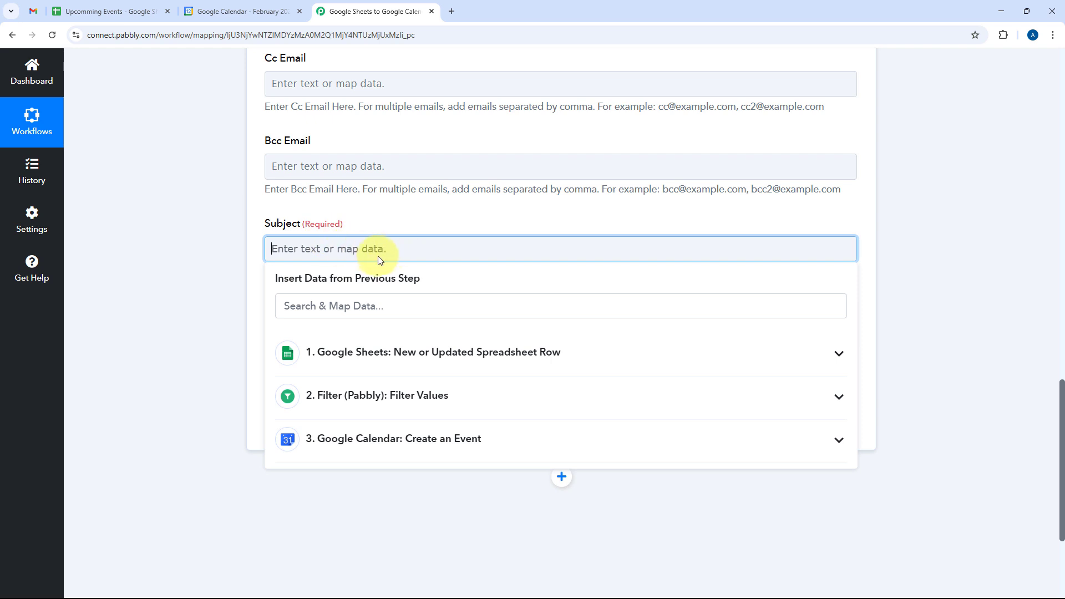
pyautogui.write('Invitation:')
pyautogui.click(371, 355)
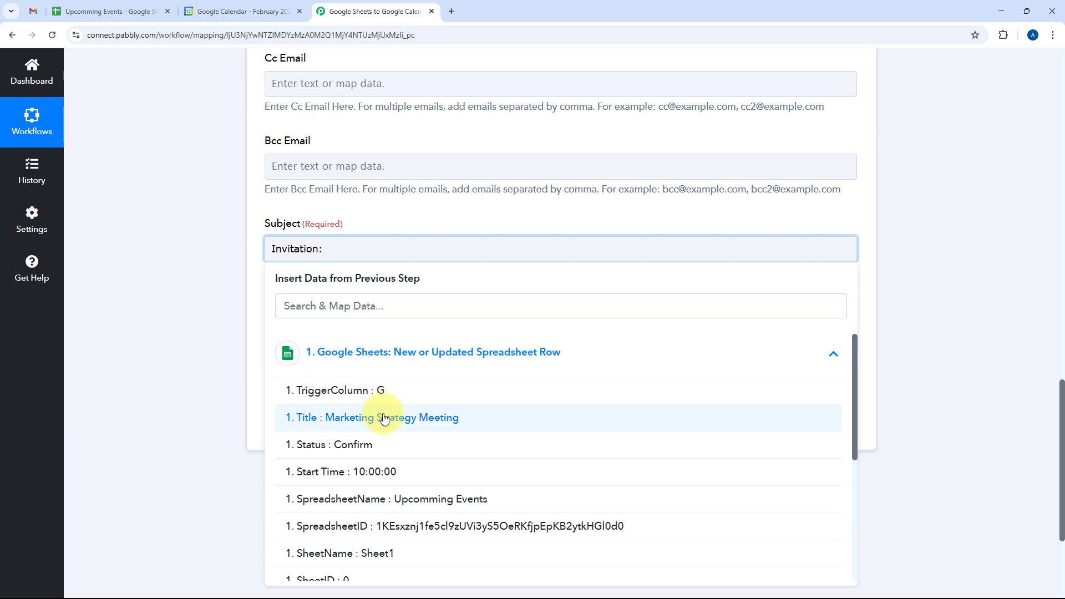
pyautogui.click(384, 419)
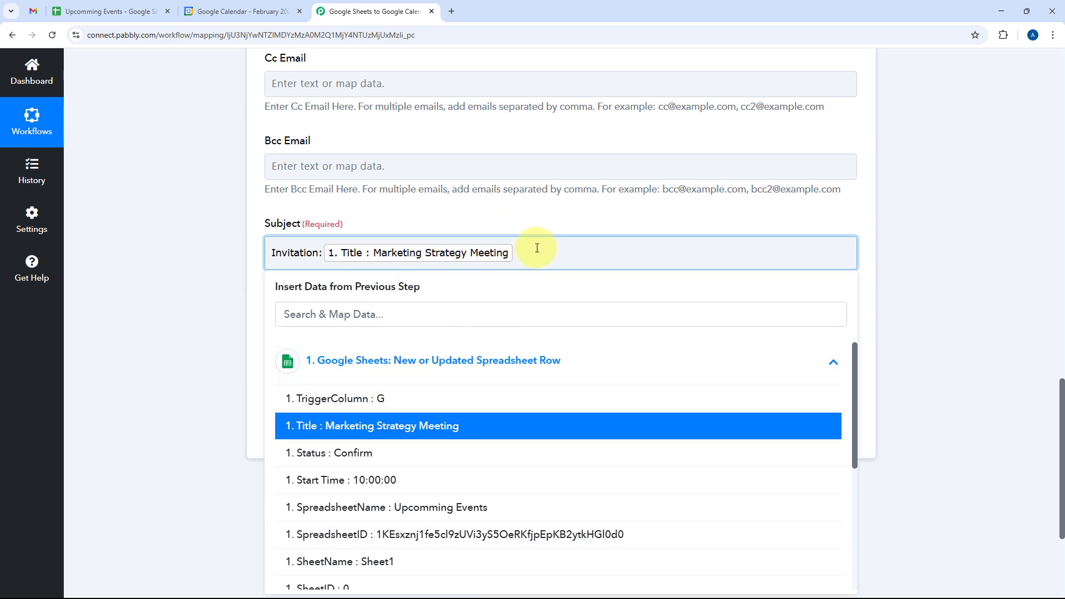
# Step: Extend the Subject with "on" and the mapped Date (YYYY-MM-DD) and Start Time values from the Google Sheets trigger
pyautogui.write('on')
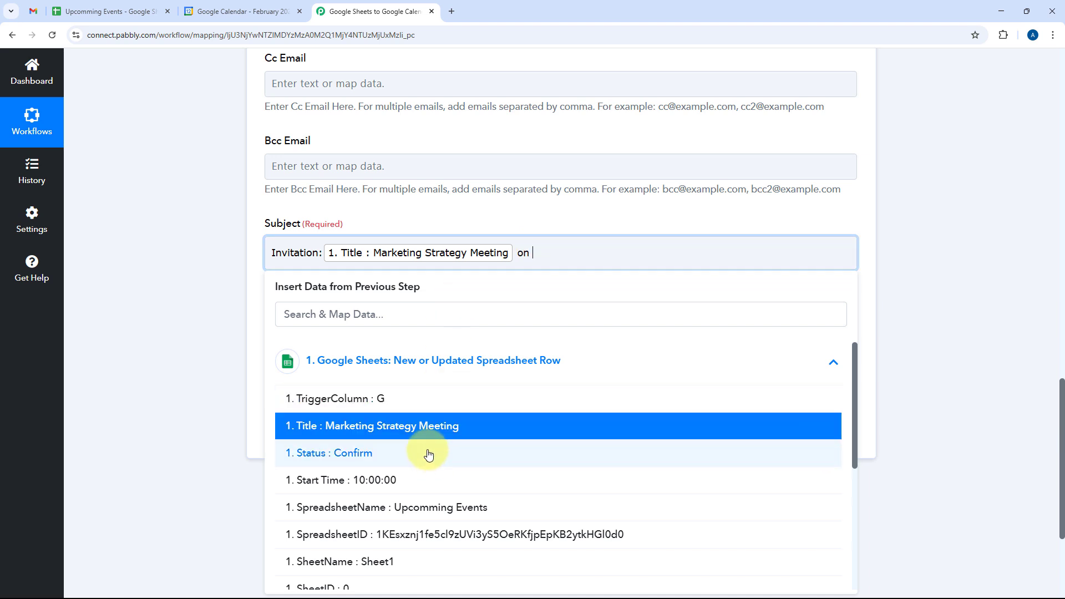
pyautogui.scroll(-4, 431, 437)
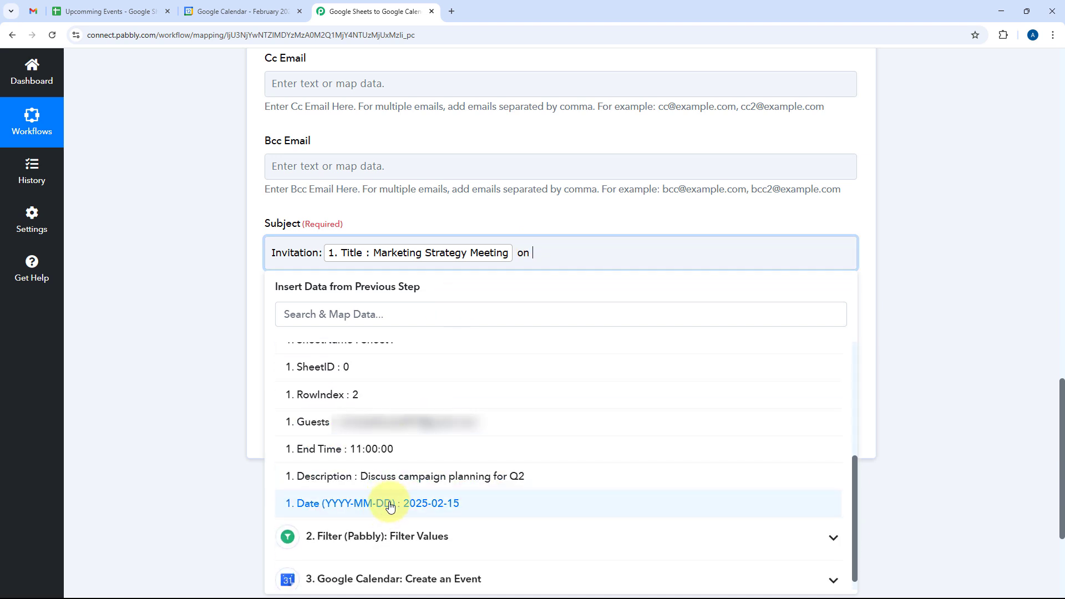
pyautogui.click(393, 505)
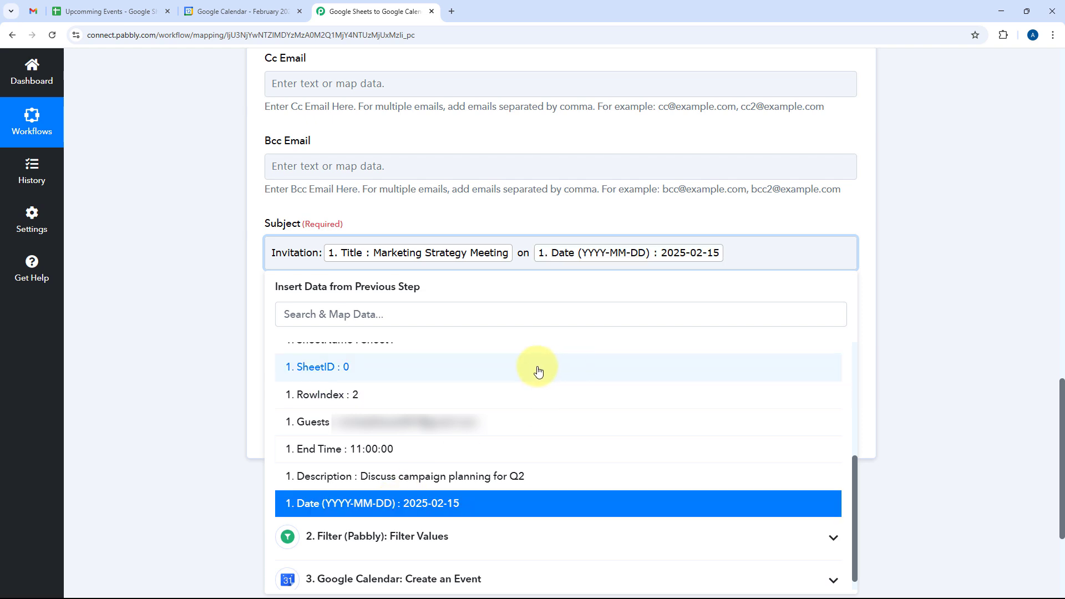
pyautogui.scroll(2, 395, 424)
pyautogui.scroll(1, 395, 424)
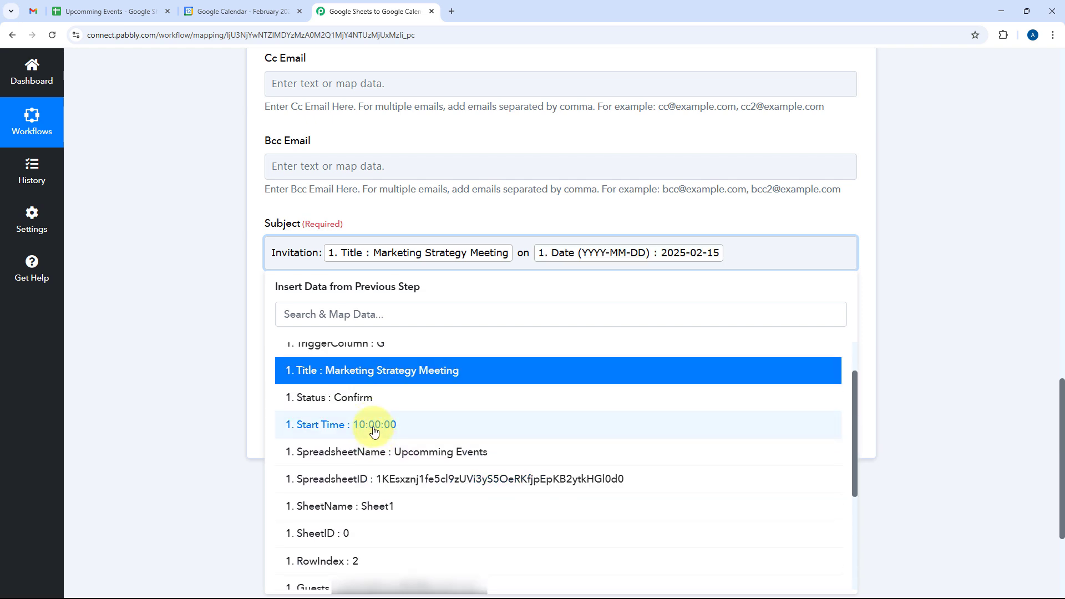
pyautogui.click(357, 423)
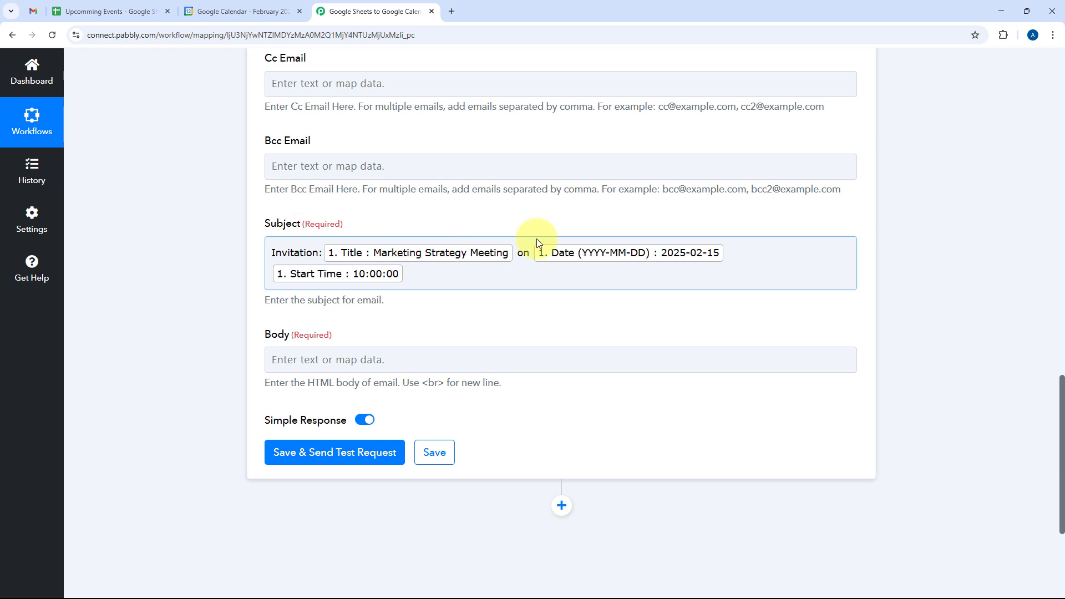
pyautogui.click(278, 254)
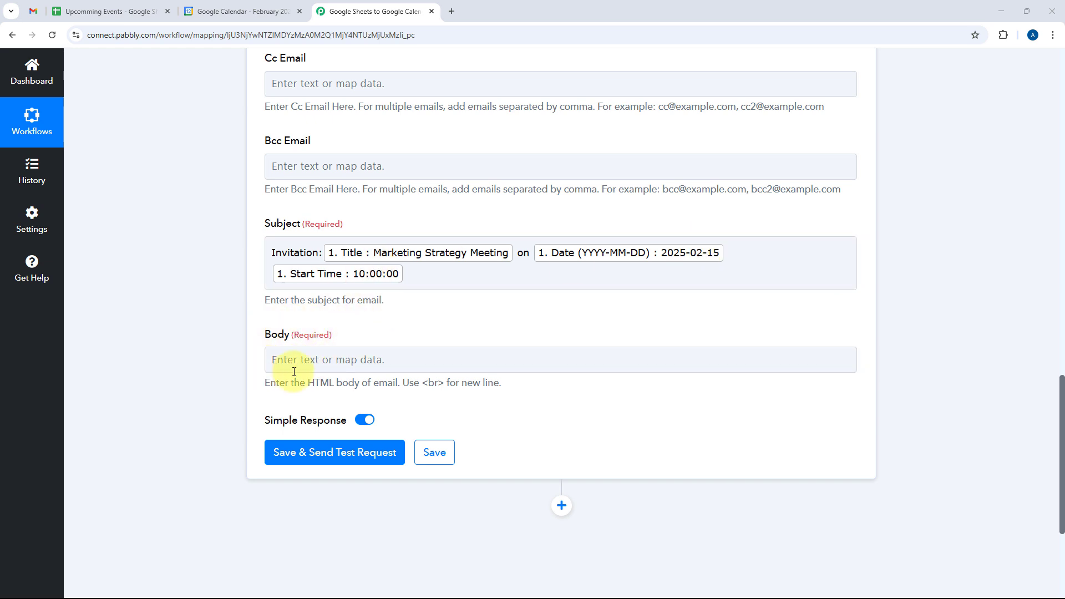
pyautogui.click(345, 358)
pyautogui.scroll(-1, 411, 324)
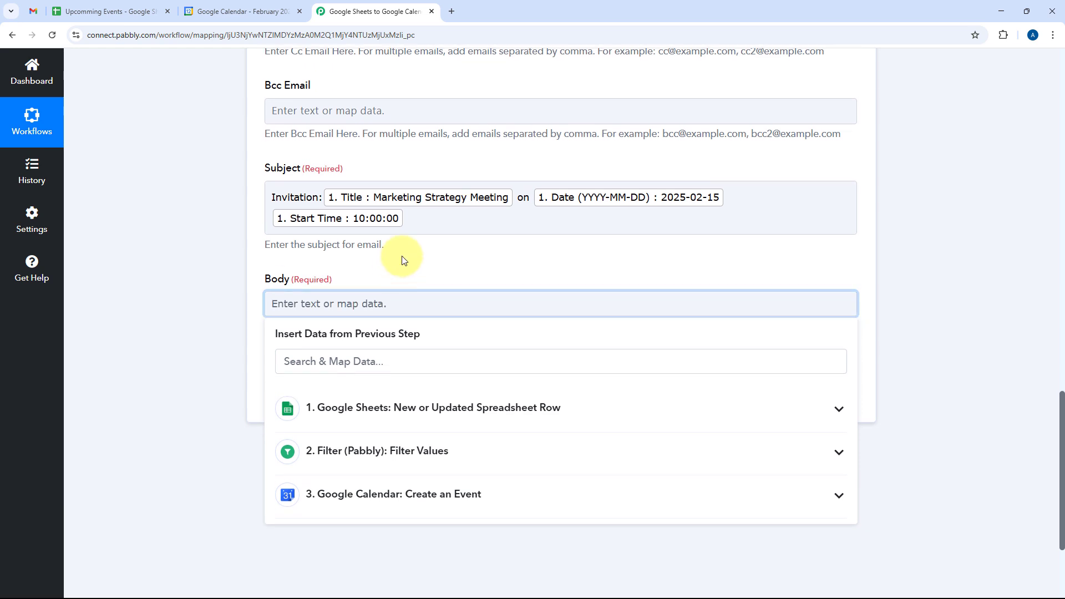
pyautogui.click(404, 259)
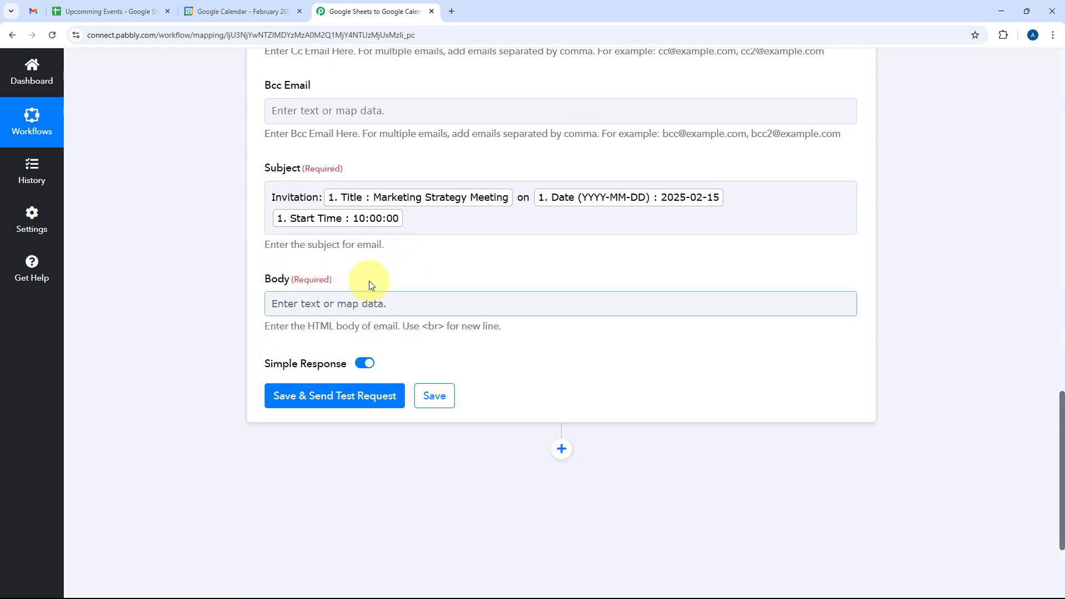
pyautogui.click(328, 342)
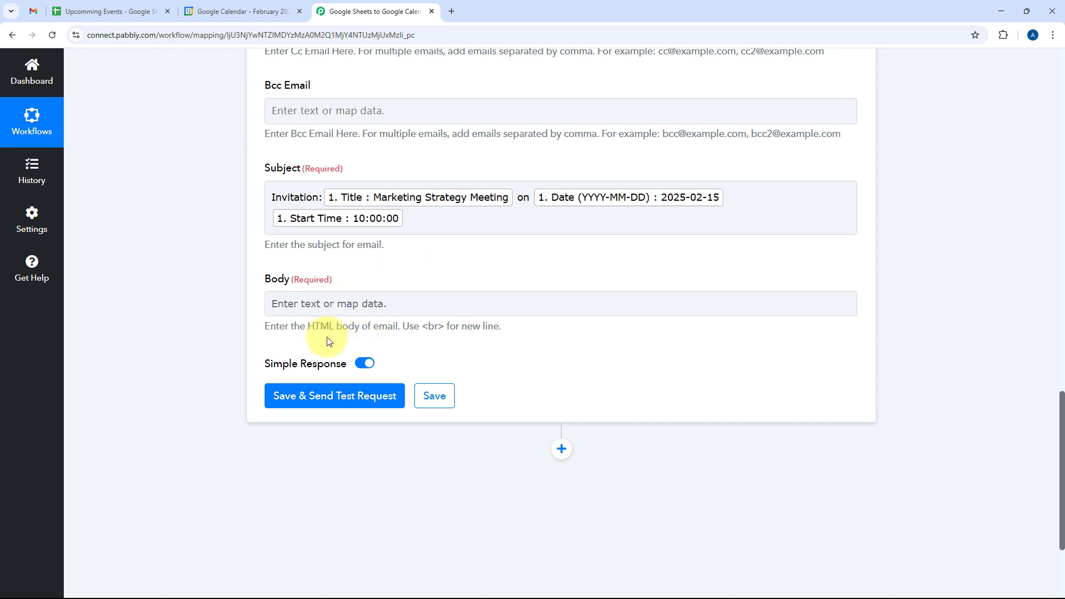
pyautogui.click(405, 301)
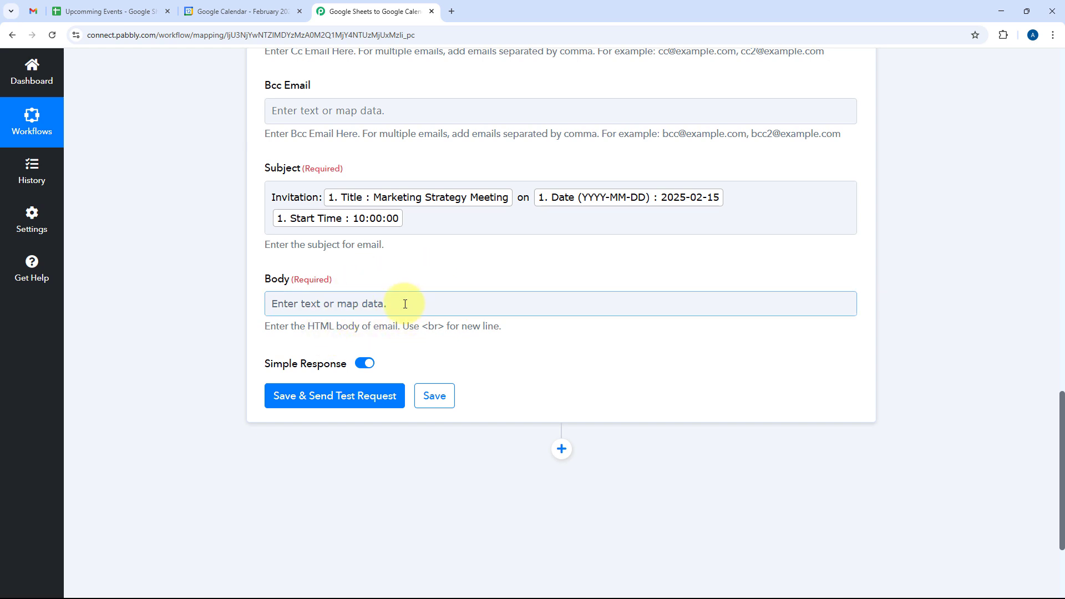
pyautogui.click(410, 306)
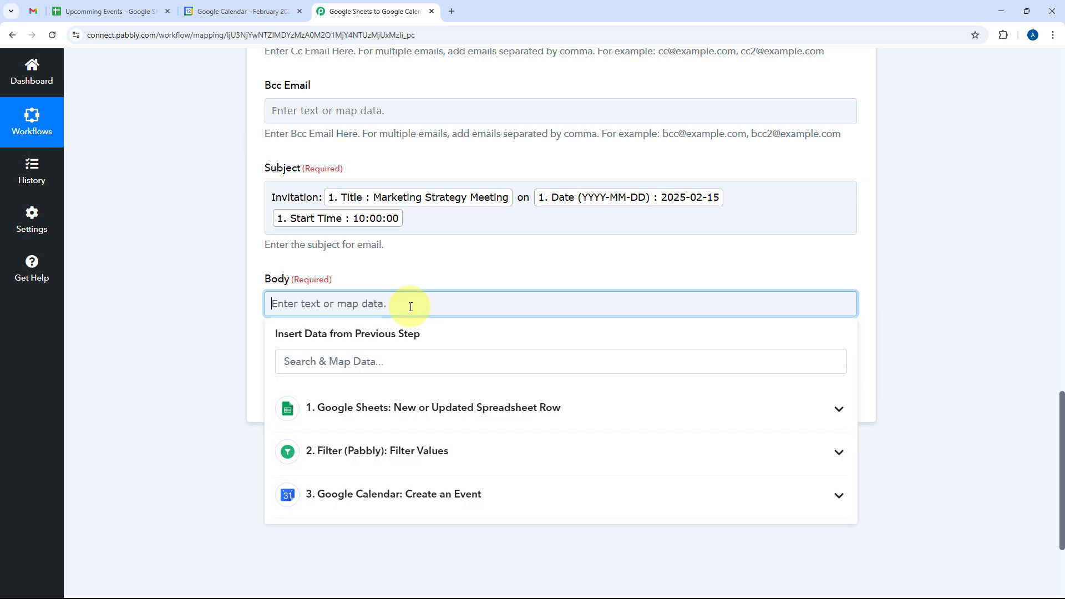
pyautogui.press('Return')
pyautogui.press('Return')
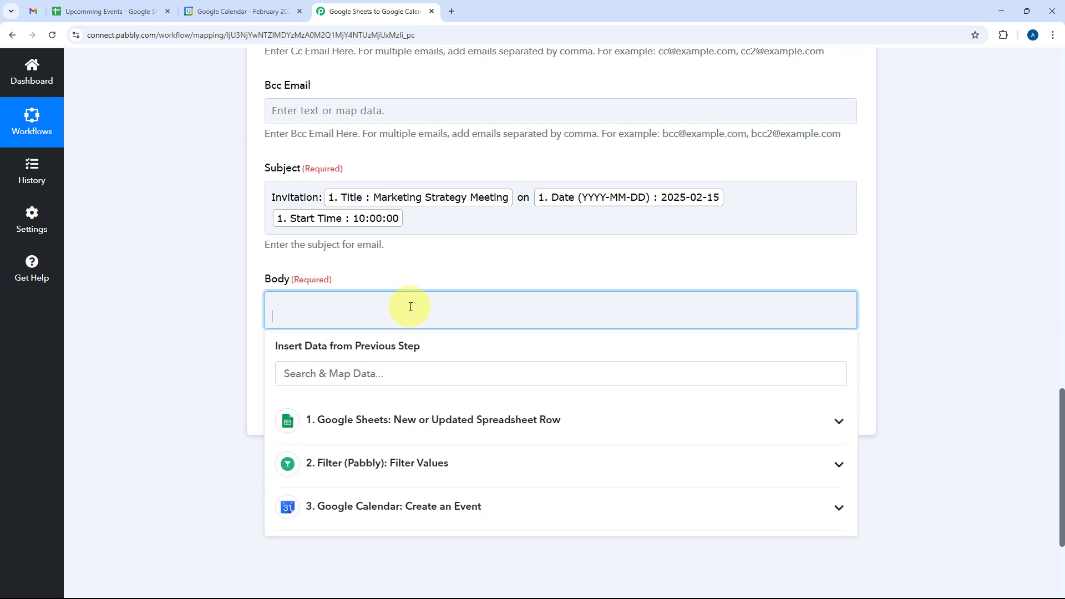
pyautogui.press('BackSpace')
pyautogui.press('BackSpace')
pyautogui.click(398, 280)
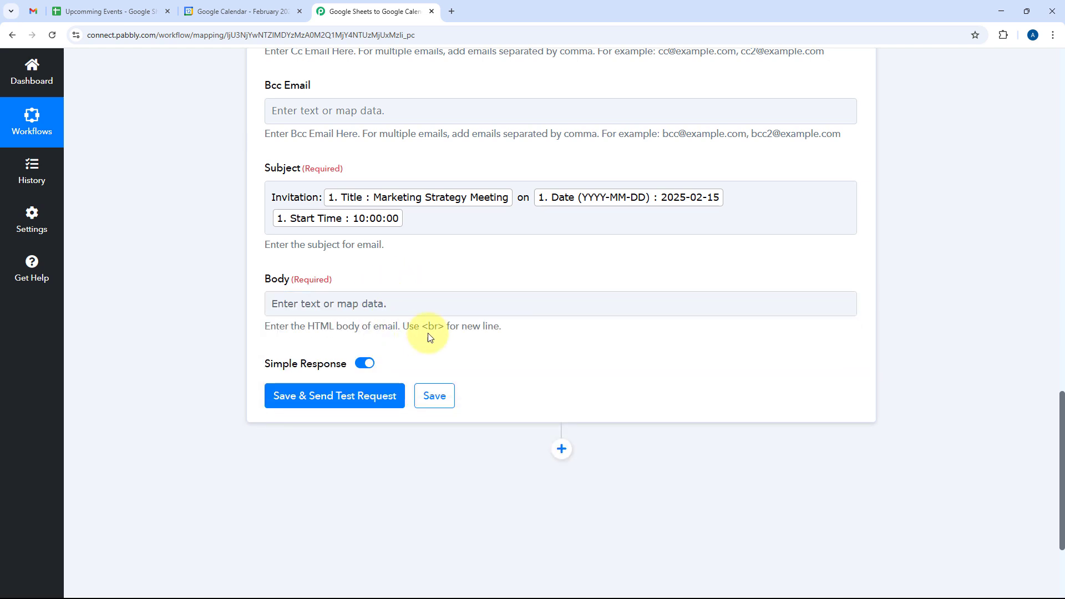
# Step: Paste the HTML invitation template into the email Body and replace [Guest's Name] with the mapped Guests value from the Google Sheets trigger
pyautogui.click(417, 304)
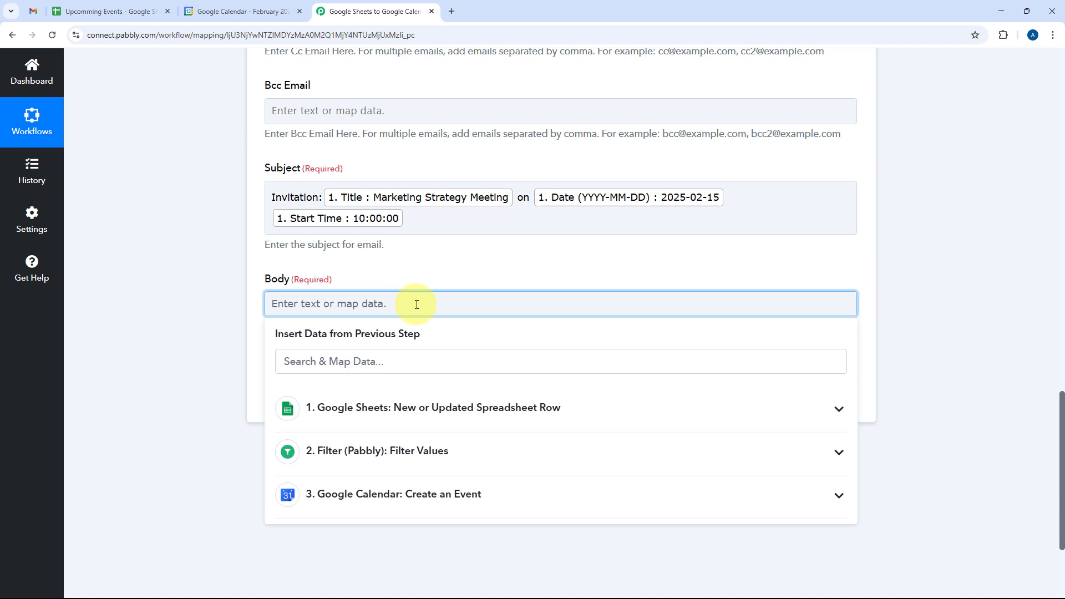
pyautogui.hotkey('ctrl', 'v')
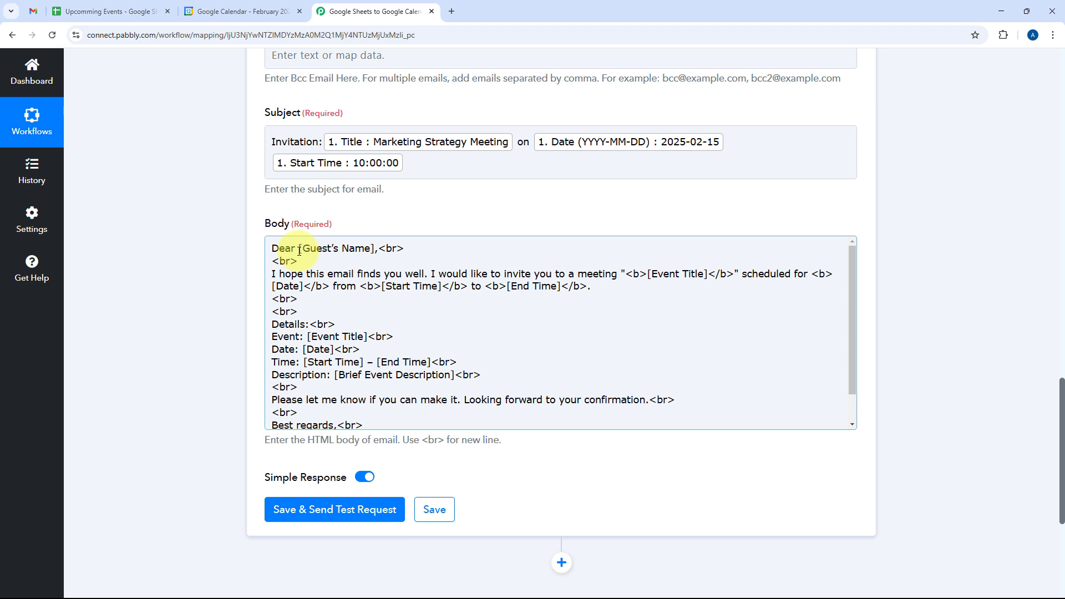
pyautogui.moveTo(300, 251); pyautogui.dragTo(375, 251)
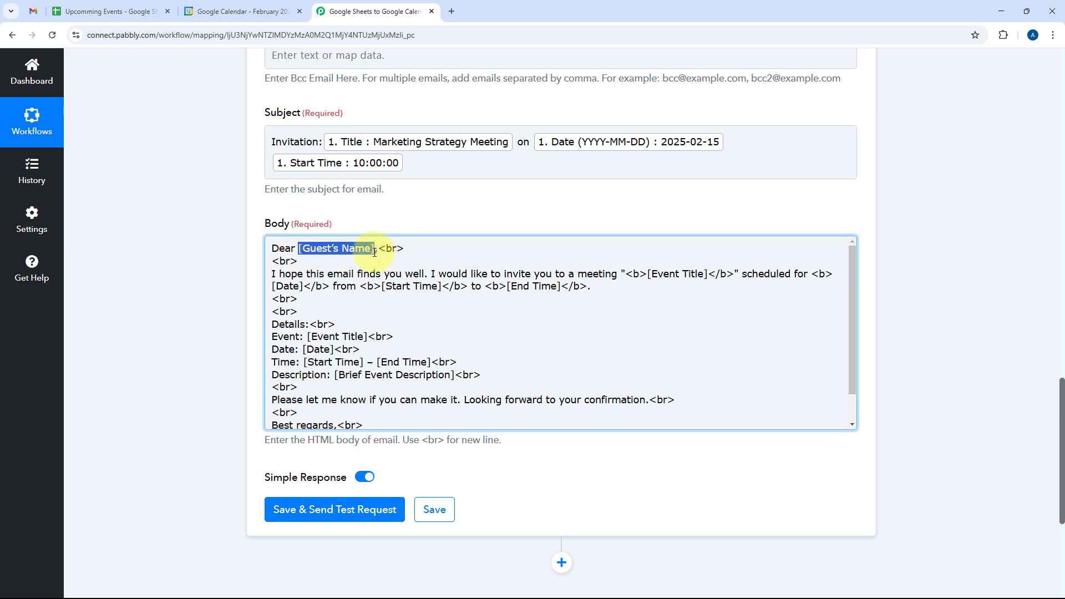
pyautogui.press('BackSpace')
pyautogui.scroll(-3, 273, 274)
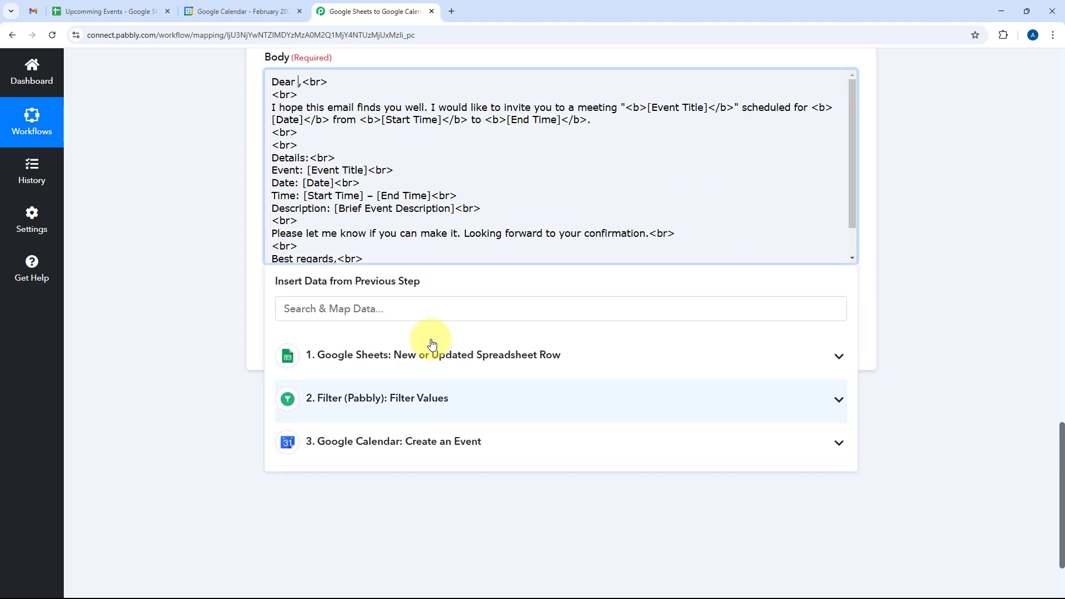
pyautogui.click(387, 371)
pyautogui.scroll(-4, 383, 425)
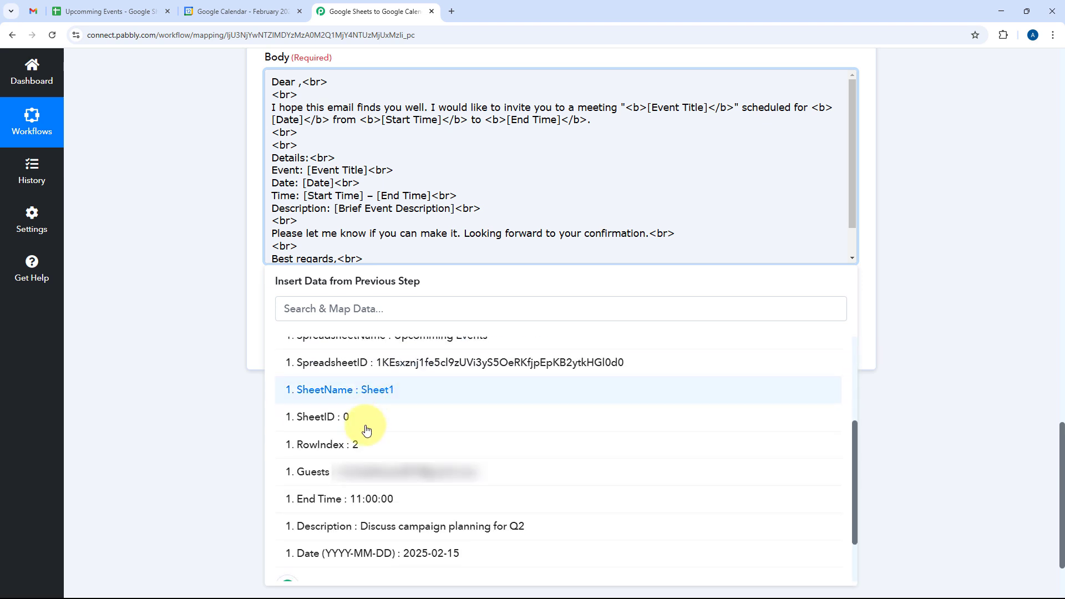
pyautogui.click(385, 424)
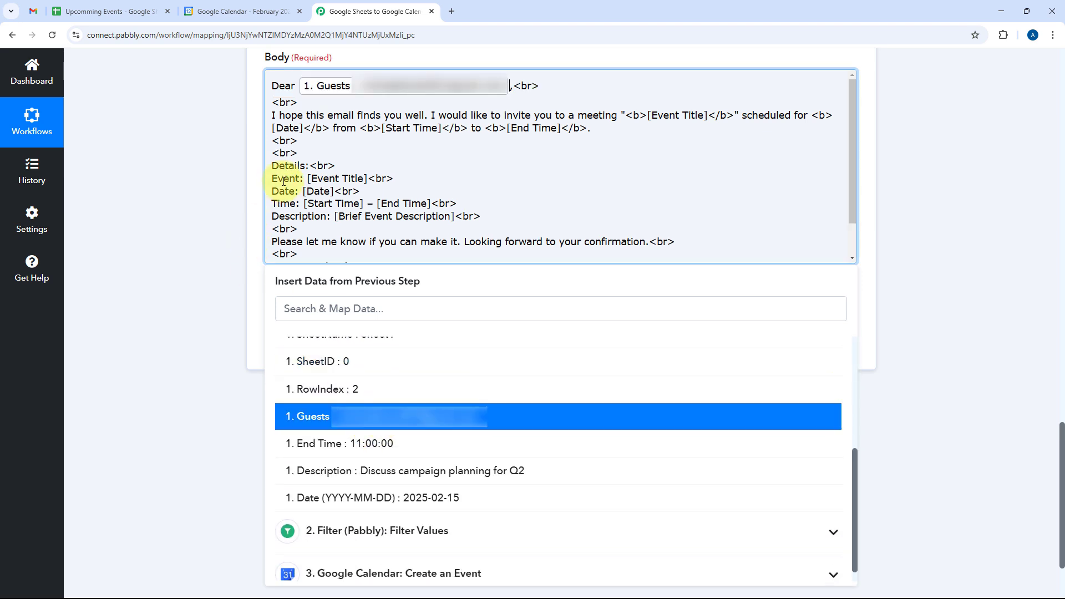
pyautogui.click(244, 118)
pyautogui.click(105, 11)
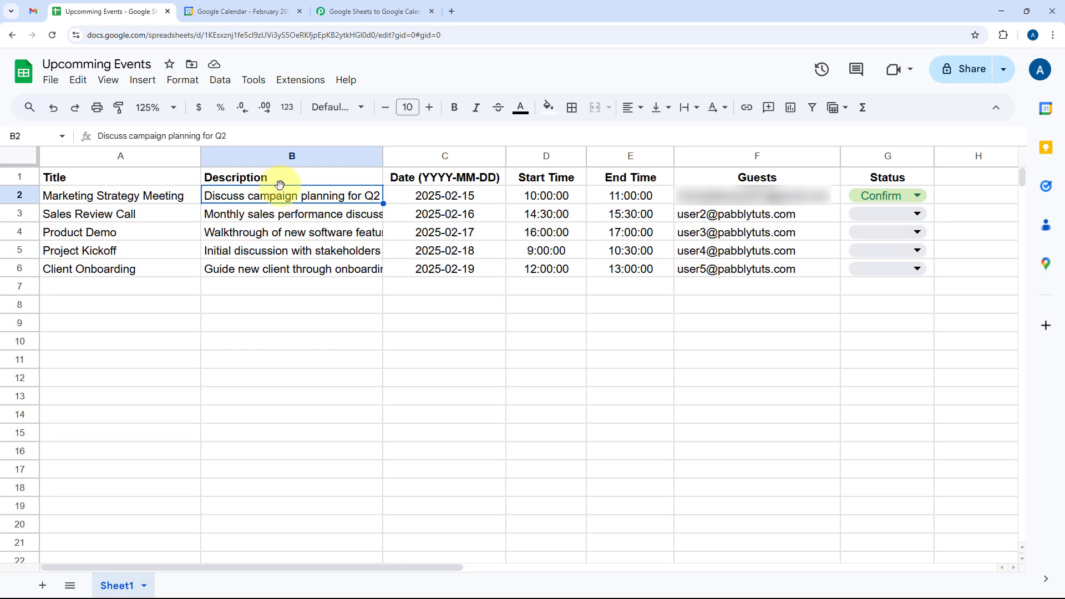
pyautogui.click(372, 11)
pyautogui.scroll(-2, 423, 134)
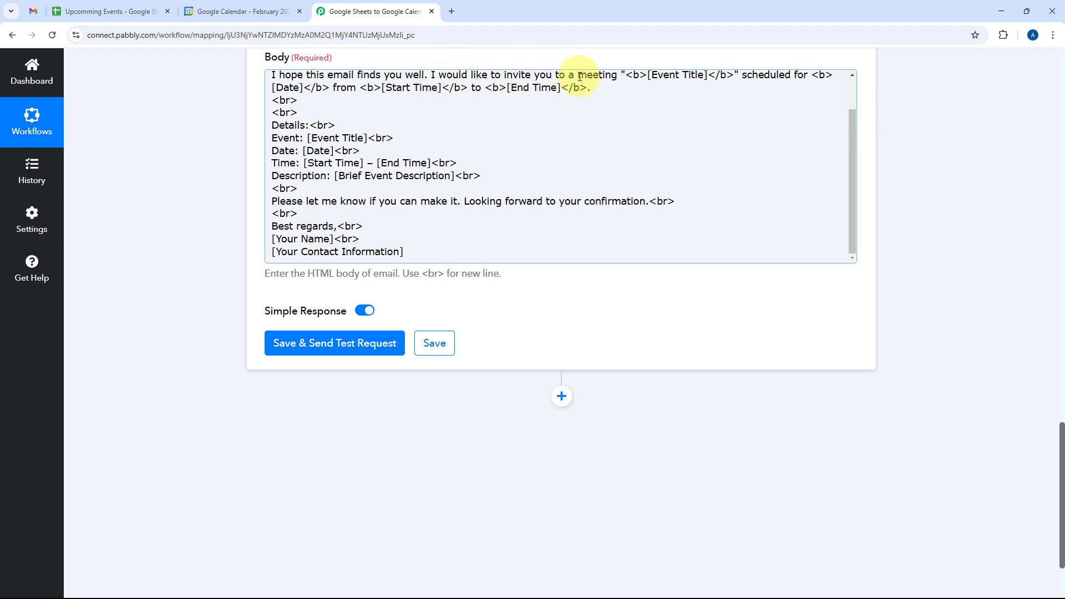
pyautogui.scroll(2, 666, 104)
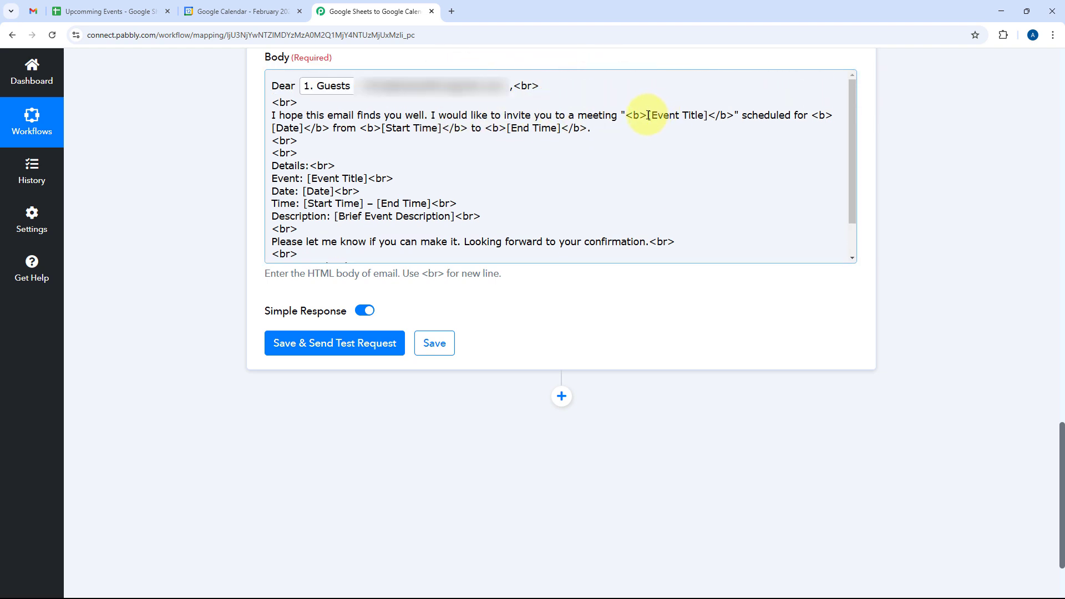
# Step: Replace [Event Title] and [Date] in the Body's opening sentence with the mapped Title and Date (YYYY-MM-DD) values from the Google Sheets trigger
pyautogui.moveTo(648, 115); pyautogui.dragTo(709, 119)
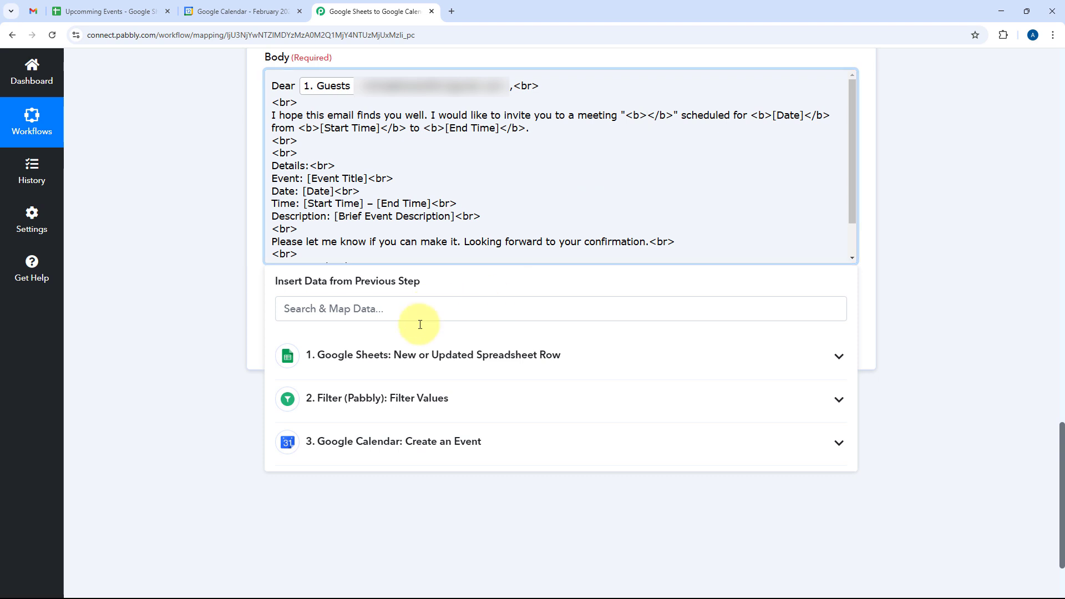
pyautogui.click(391, 355)
pyautogui.click(362, 431)
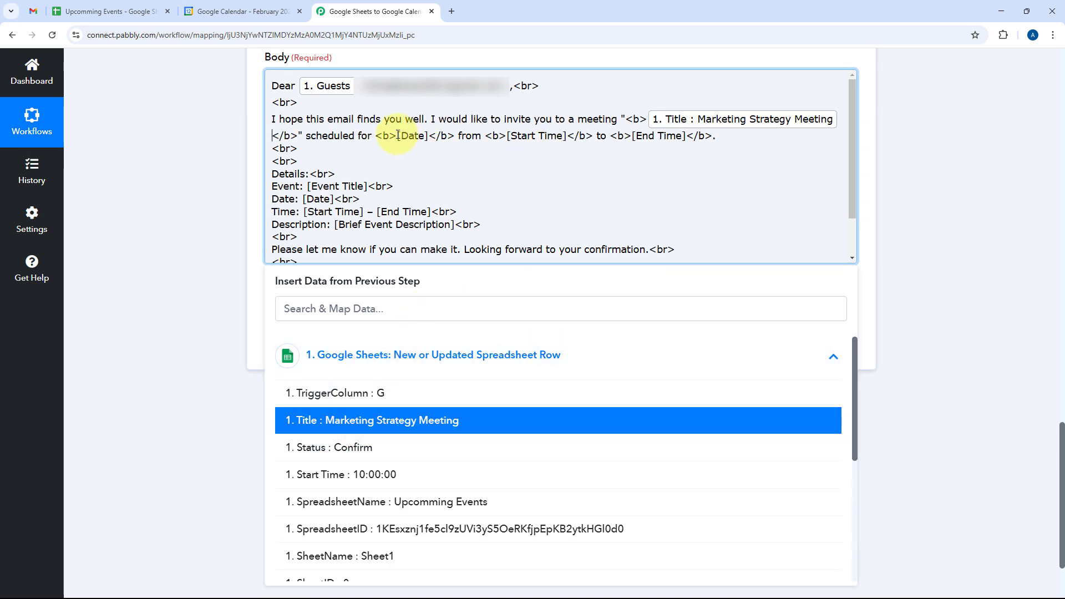
pyautogui.moveTo(398, 135); pyautogui.dragTo(437, 138)
pyautogui.press('BackSpace')
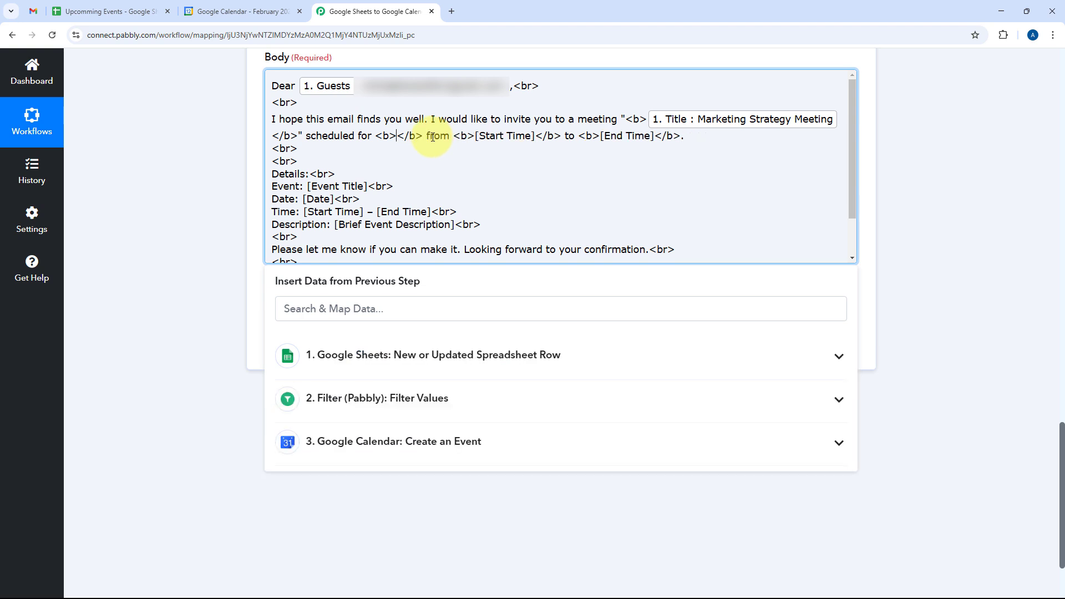
pyautogui.click(404, 355)
pyautogui.scroll(-1, 385, 405)
pyautogui.scroll(-4, 385, 393)
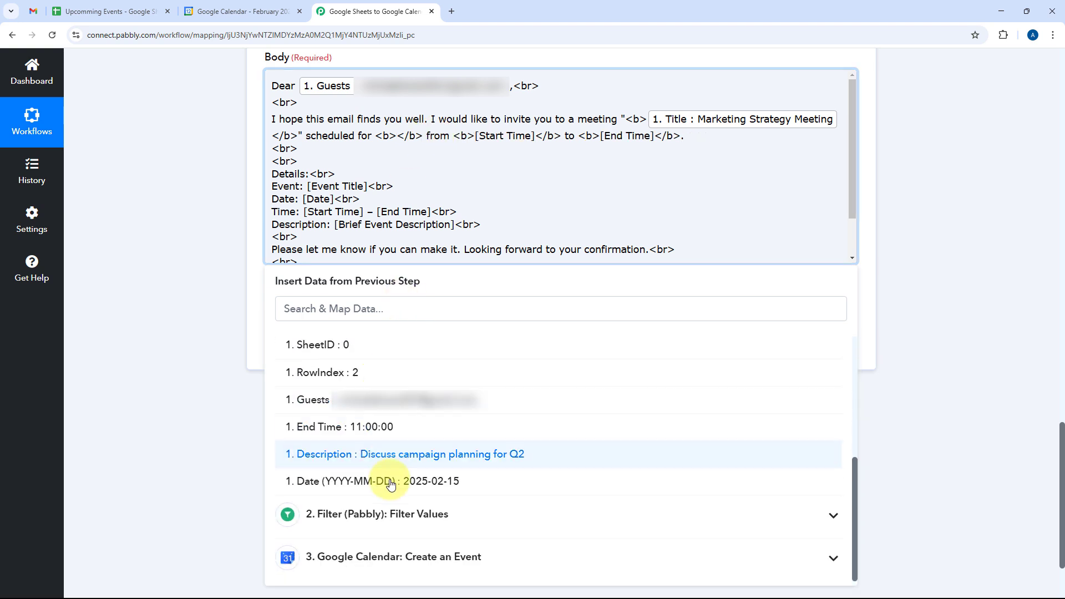
pyautogui.click(321, 480)
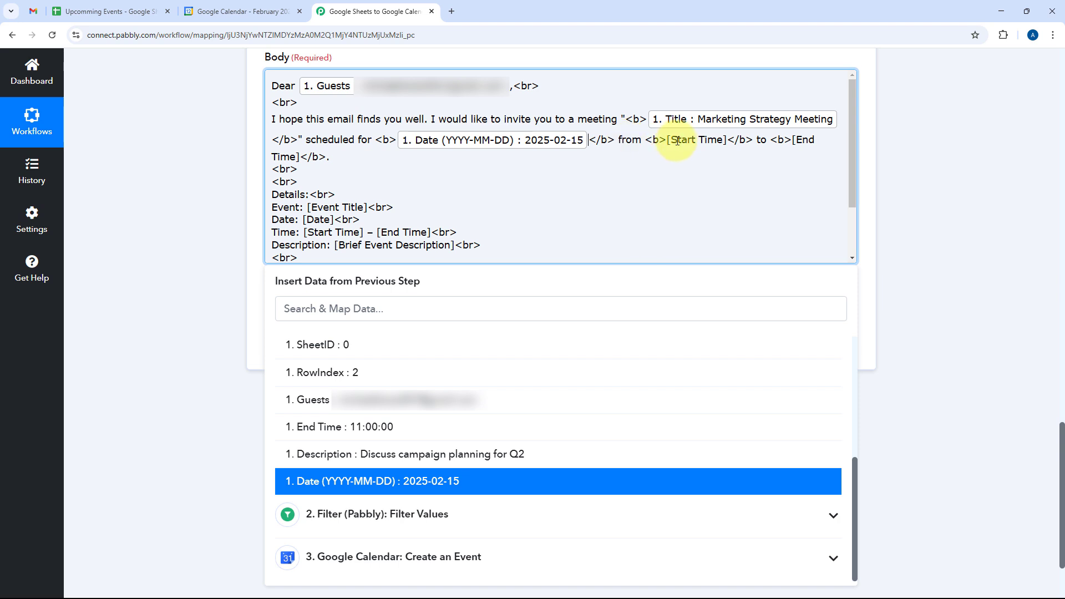
# Step: Replace [Start Time] and [End Time] in the opening sentence with the mapped Start Time and End Time values from the Google Sheets trigger
pyautogui.moveTo(696, 142); pyautogui.dragTo(724, 146)
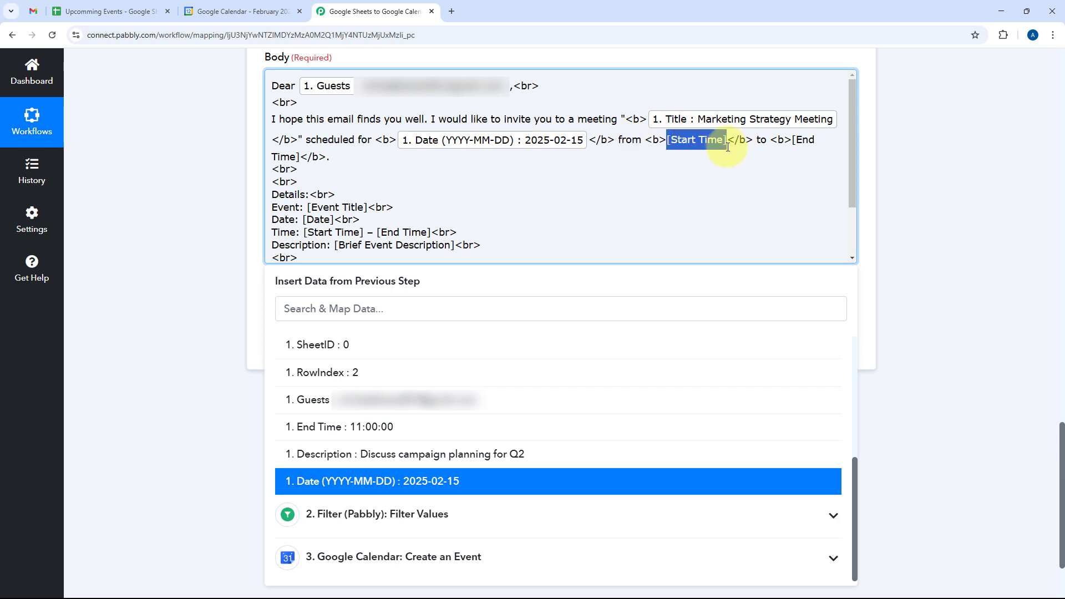
pyautogui.press('BackSpace')
pyautogui.click(398, 366)
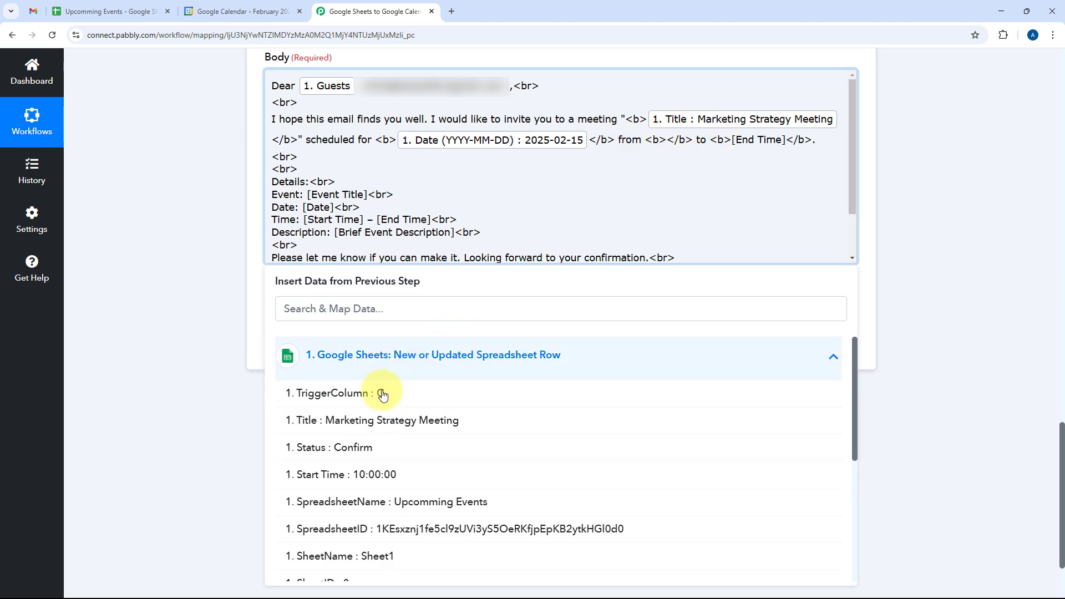
pyautogui.click(414, 476)
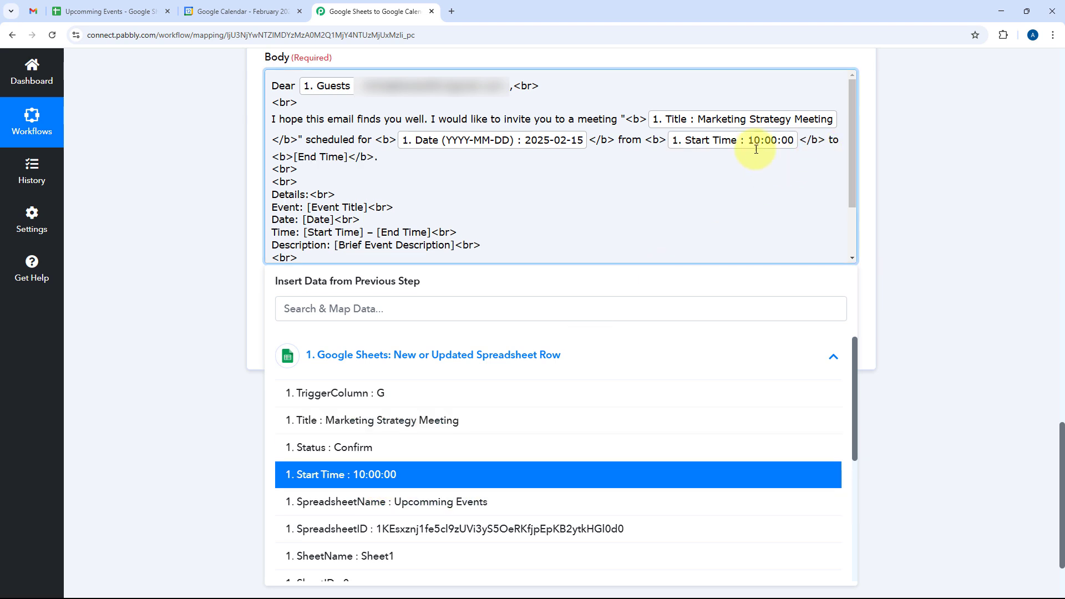
pyautogui.moveTo(294, 156); pyautogui.dragTo(348, 157)
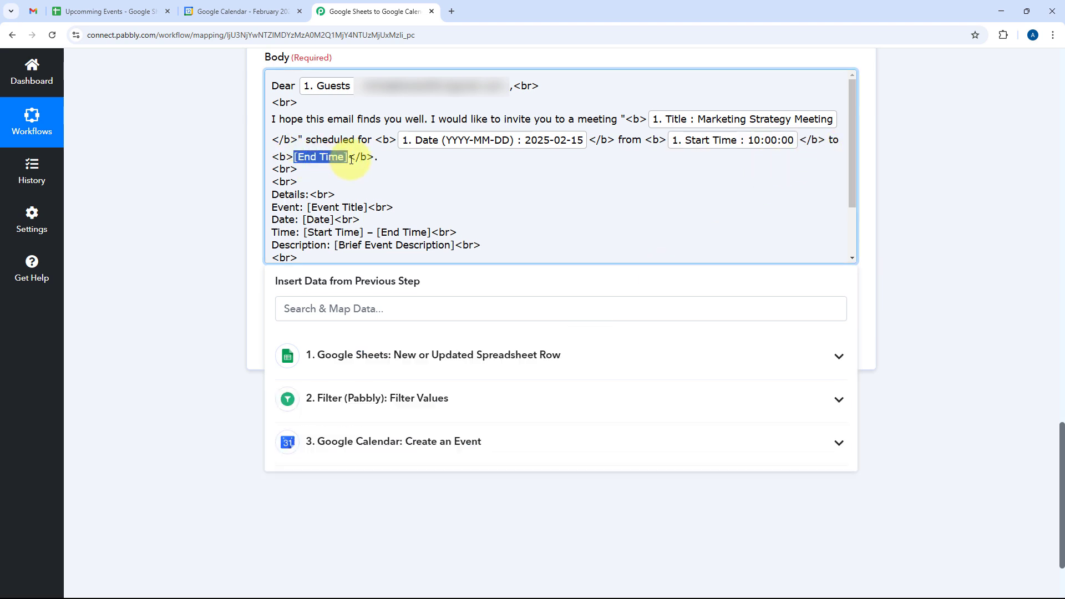
pyautogui.press('BackSpace')
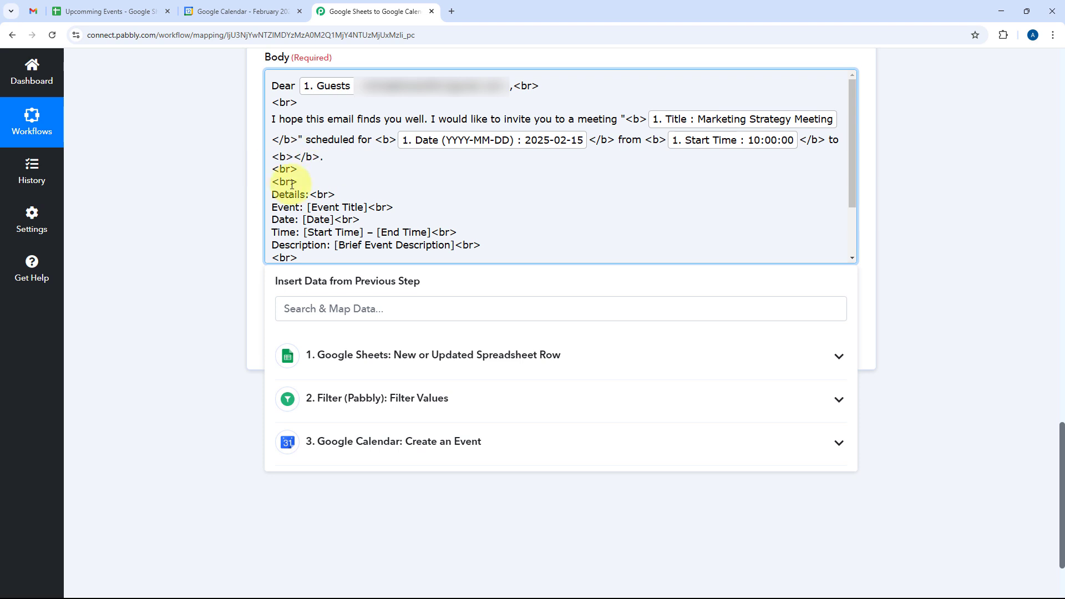
pyautogui.click(288, 356)
pyautogui.scroll(-1, 351, 419)
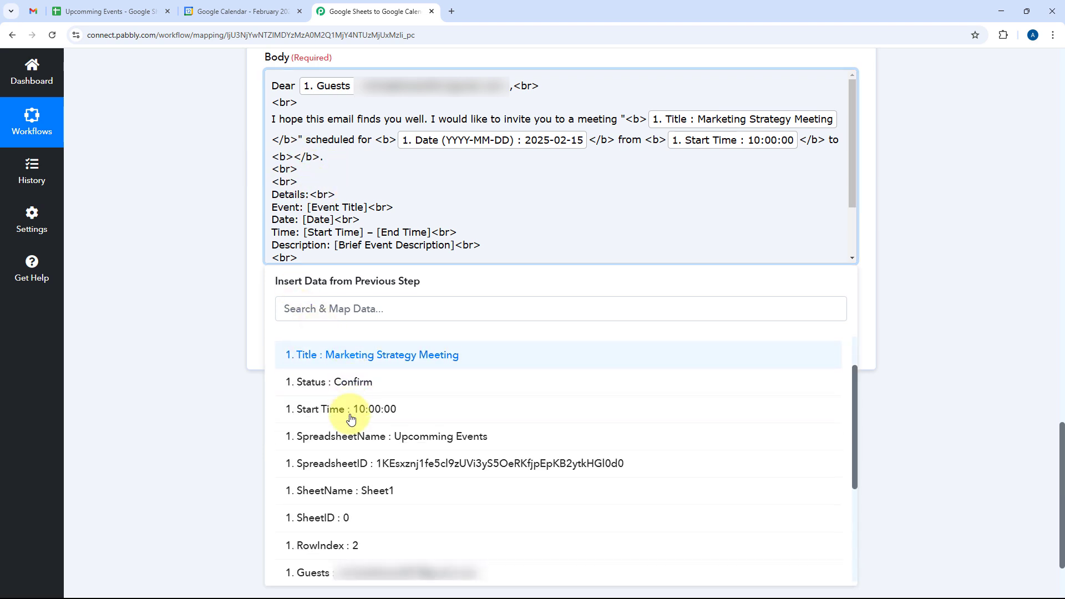
pyautogui.scroll(-2, 352, 419)
pyautogui.click(351, 496)
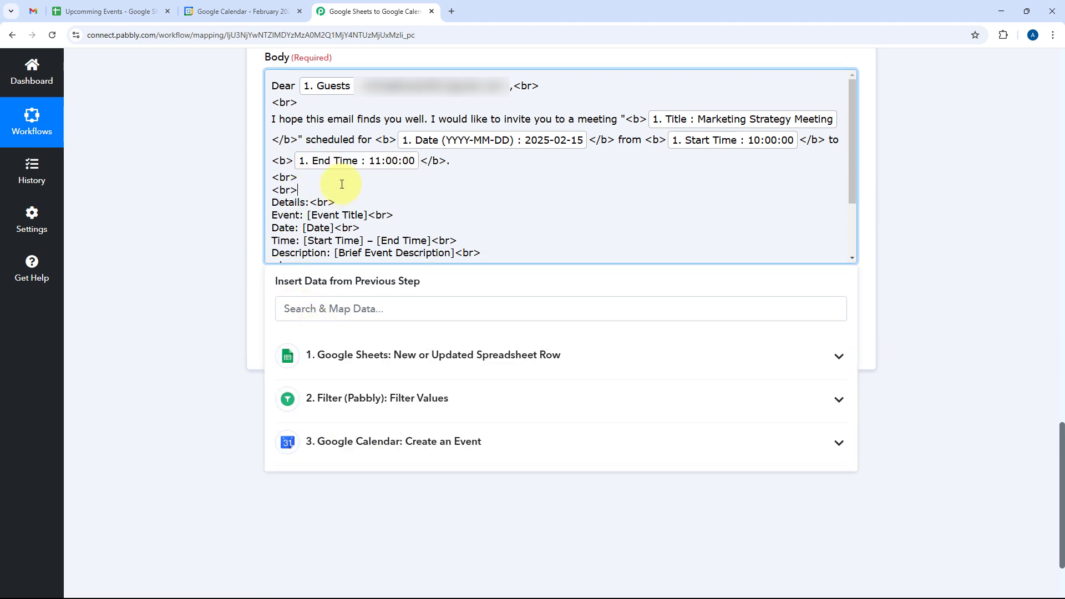
# Step: In the Details section, replace the Event and Date placeholders with the mapped Title and Date (YYYY-MM-DD) values from the Google Sheets trigger
pyautogui.scroll(-1, 344, 183)
pyautogui.moveTo(367, 159); pyautogui.dragTo(302, 160)
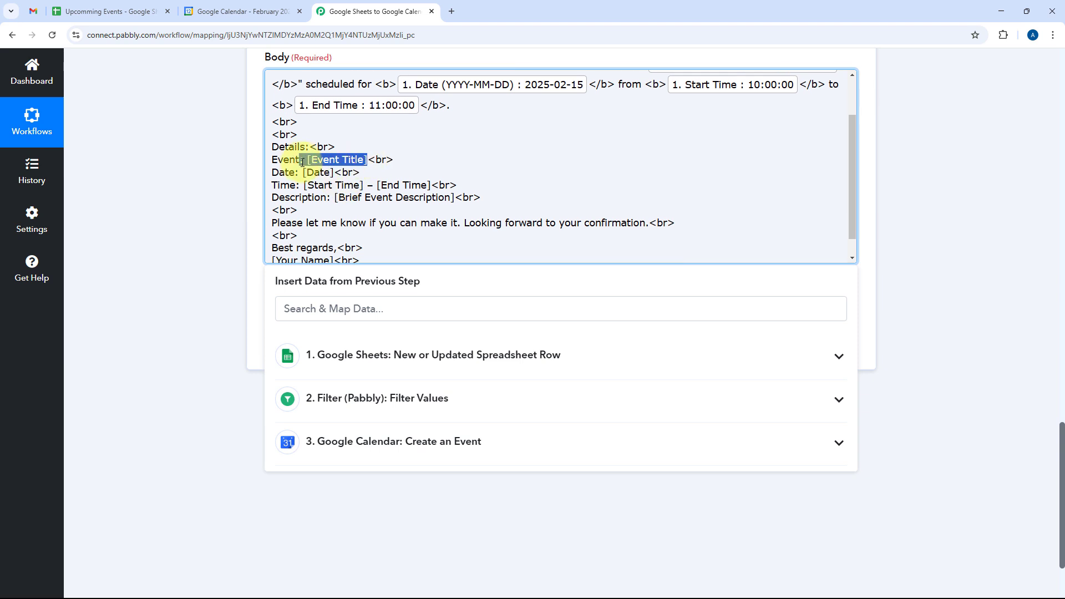
pyautogui.press('BackSpace')
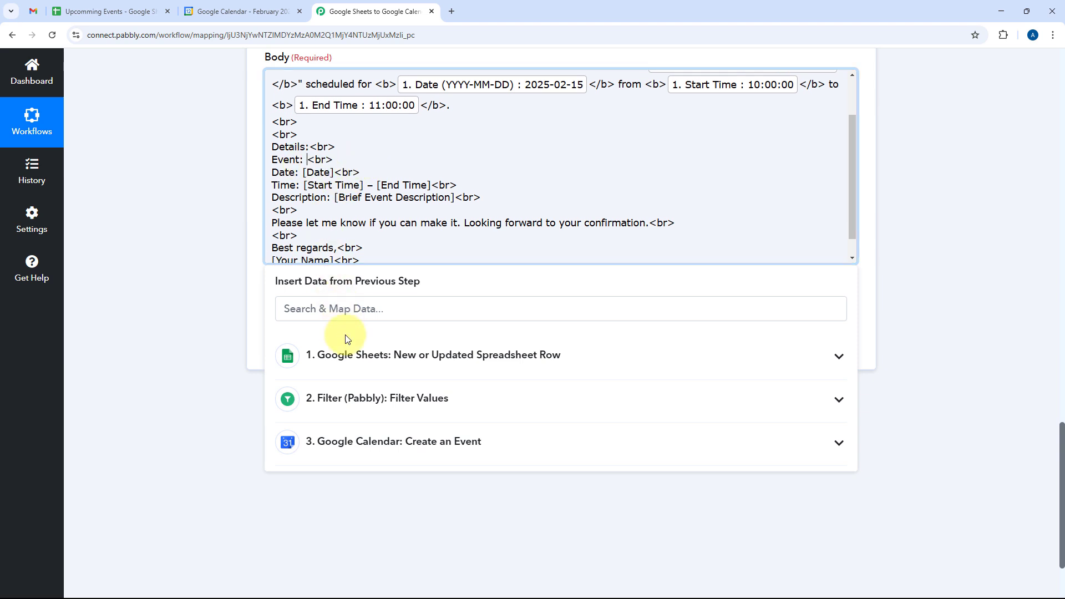
pyautogui.click(345, 357)
pyautogui.click(363, 421)
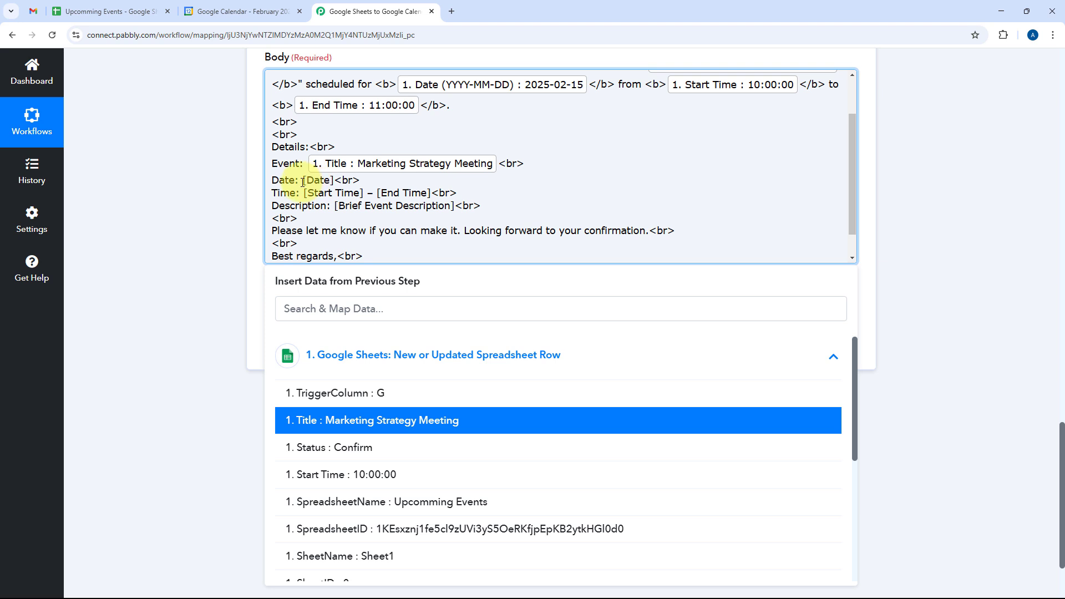
pyautogui.moveTo(302, 181); pyautogui.dragTo(334, 180)
pyautogui.press('BackSpace')
pyautogui.click(344, 355)
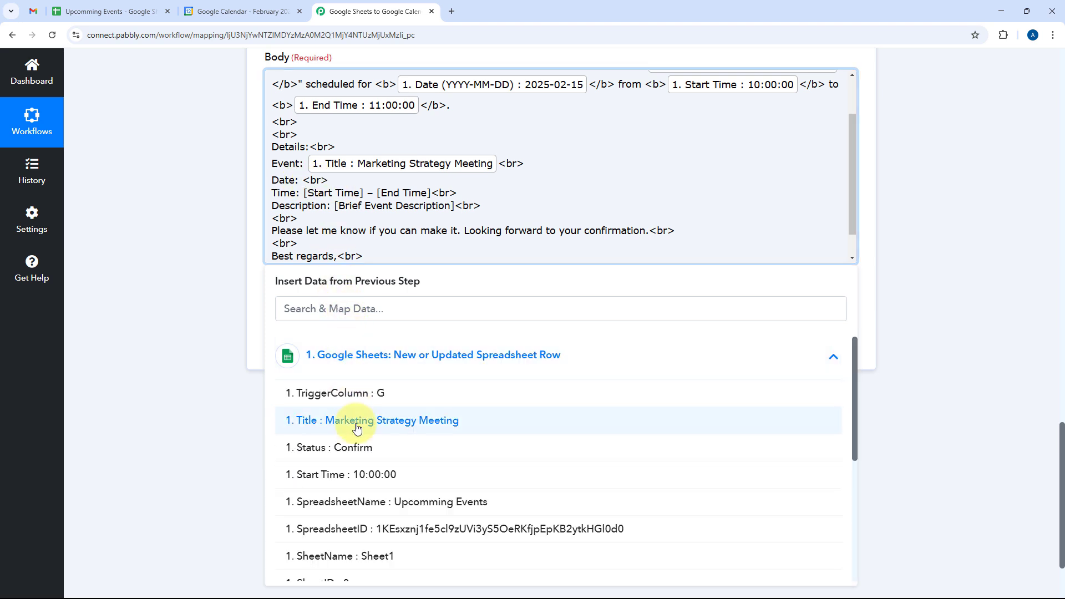
pyautogui.scroll(-4, 357, 425)
pyautogui.click(357, 480)
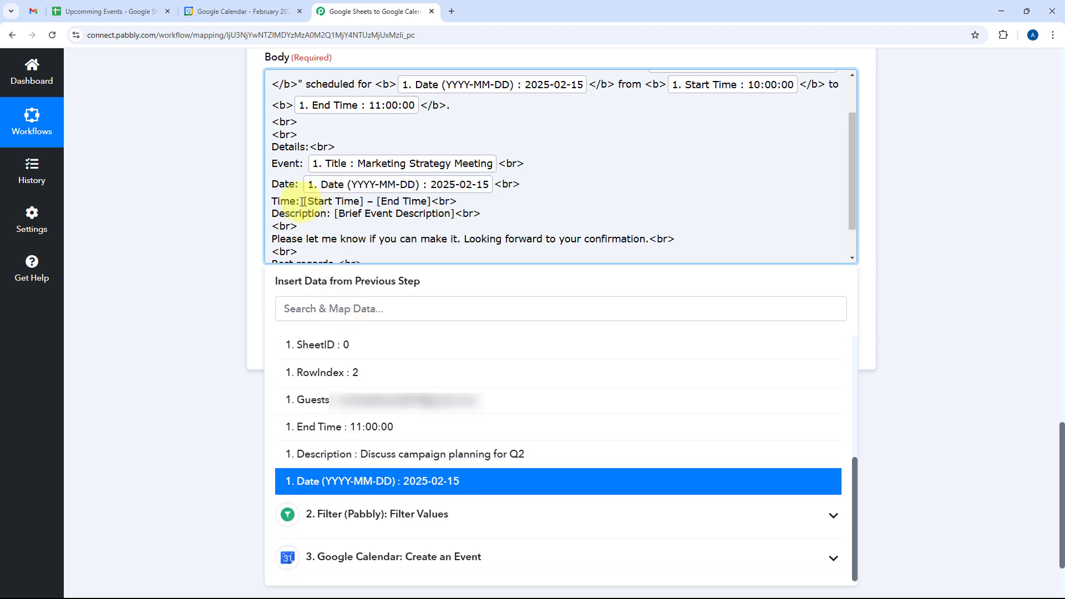
# Step: Replace the Time and Description placeholders under Details with the mapped Start Time, End Time and Description values from the Google Sheets trigger
pyautogui.moveTo(303, 202); pyautogui.dragTo(364, 202)
pyautogui.press('BackSpace')
pyautogui.click(378, 367)
pyautogui.moveTo(450, 205); pyautogui.dragTo(504, 205)
pyautogui.click(371, 427)
pyautogui.click(372, 525)
# Step: Replace the [Your Name] and [Your Contact Information] placeholders below "Best regards" with the sign-off "Demo User"
pyautogui.scroll(-1, 352, 236)
pyautogui.moveTo(335, 223); pyautogui.dragTo(413, 253)
pyautogui.write('Demo User')
pyautogui.press('BackSpace')
pyautogui.press('BackSpace')
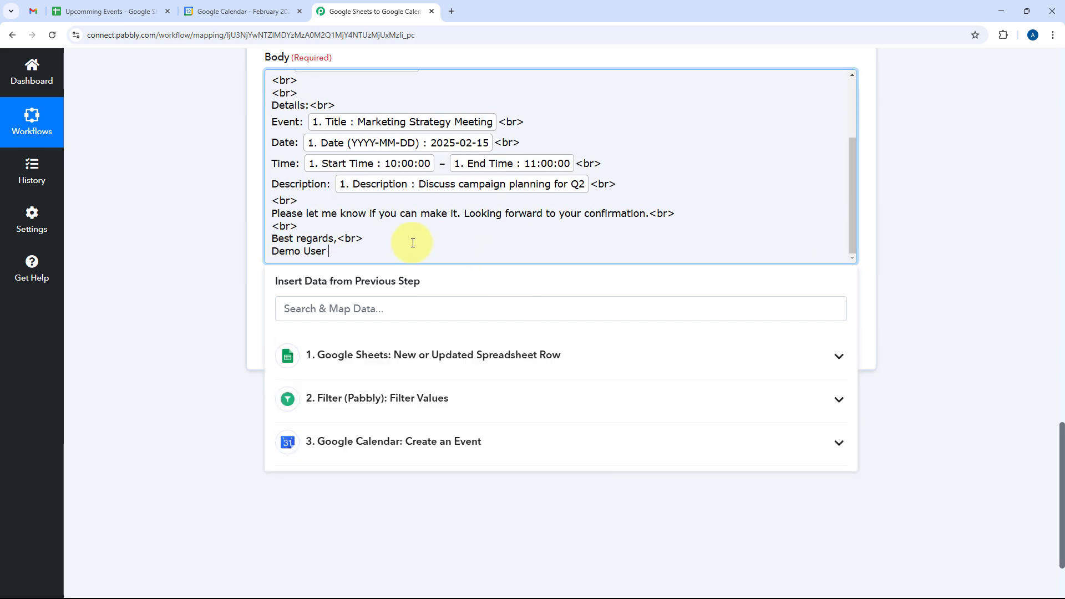
pyautogui.scroll(6, 352, 221)
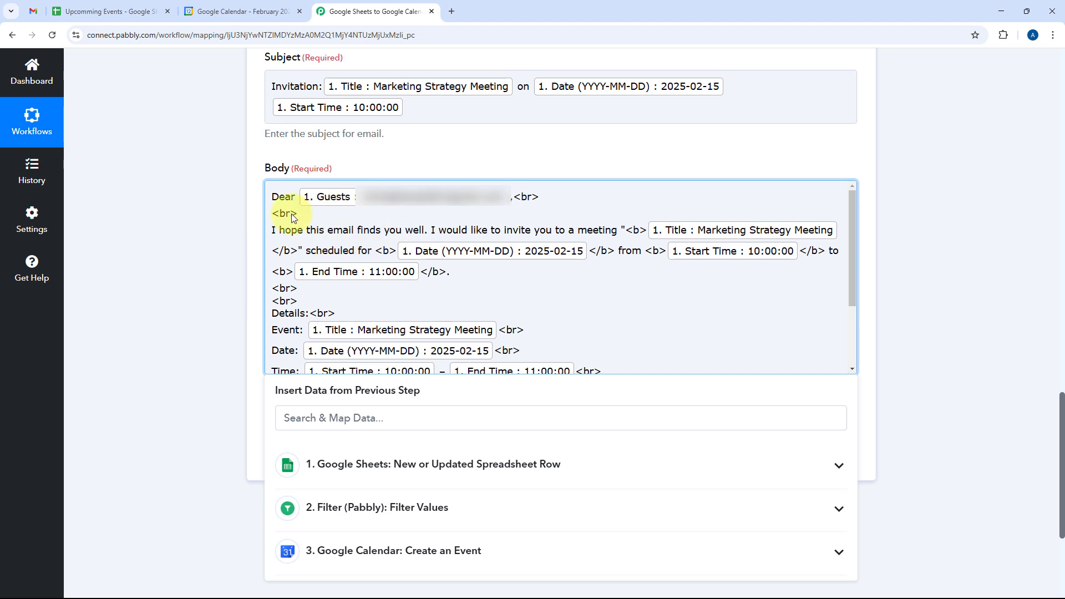
# Step: Review the mapped invitation body, then save the SMTP Send Email action and send its test request
pyautogui.scroll(-2, 433, 192)
pyautogui.scroll(1, 348, 201)
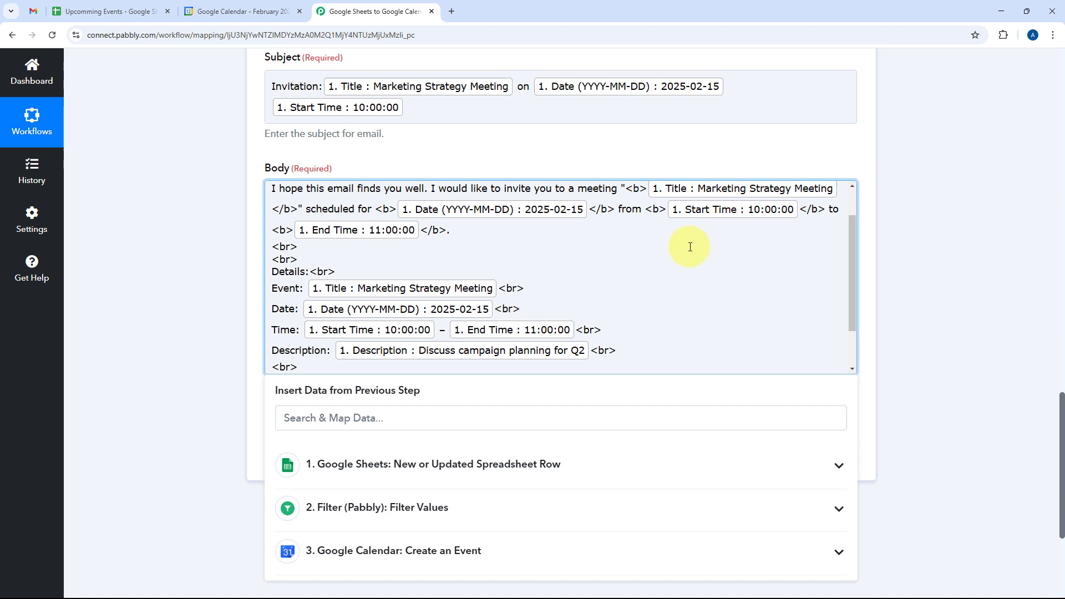
pyautogui.click(488, 143)
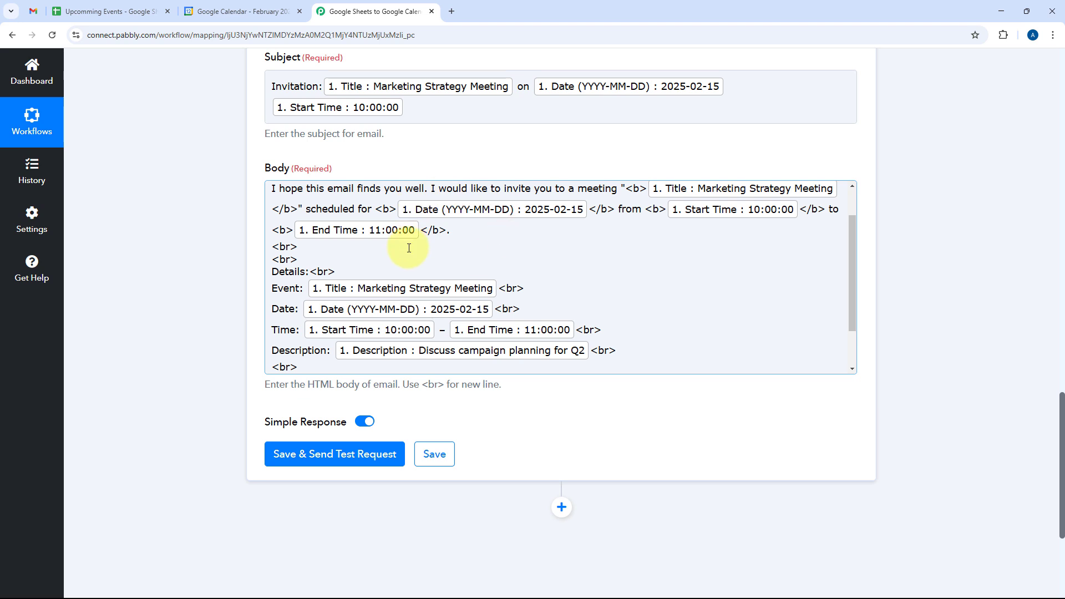
pyautogui.click(346, 453)
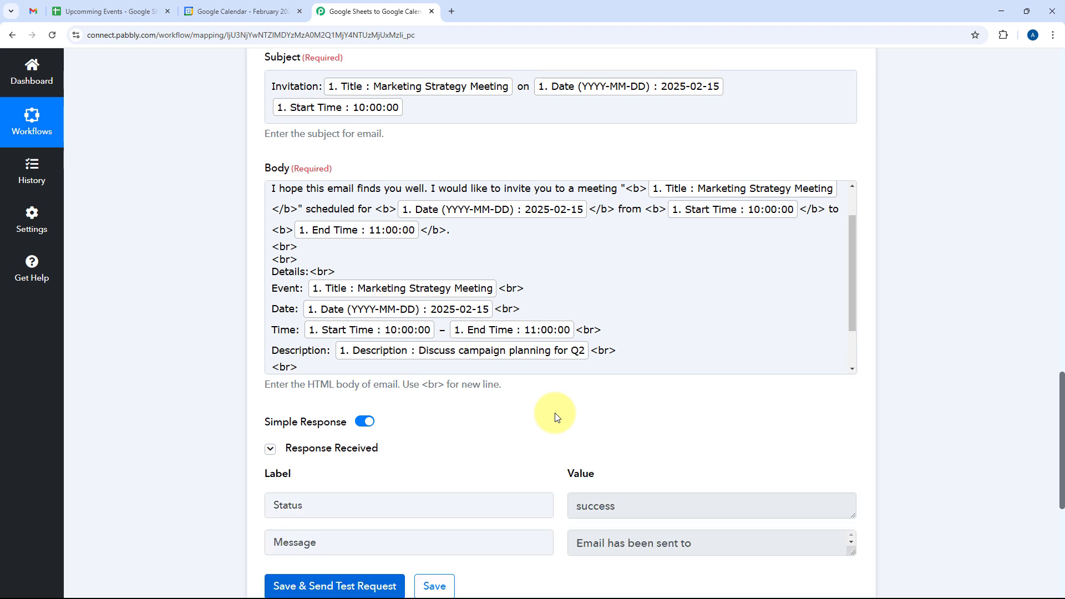
# Step: Examine the Status and full Message values in the response received for the SMTP test email
pyautogui.scroll(-3, 556, 416)
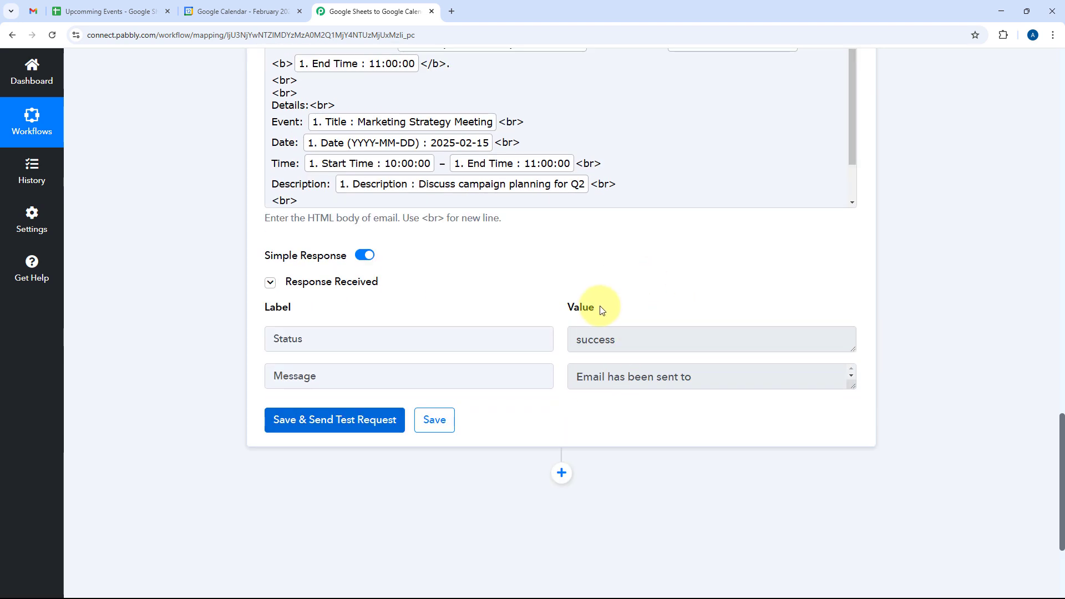
pyautogui.moveTo(611, 340); pyautogui.dragTo(551, 347)
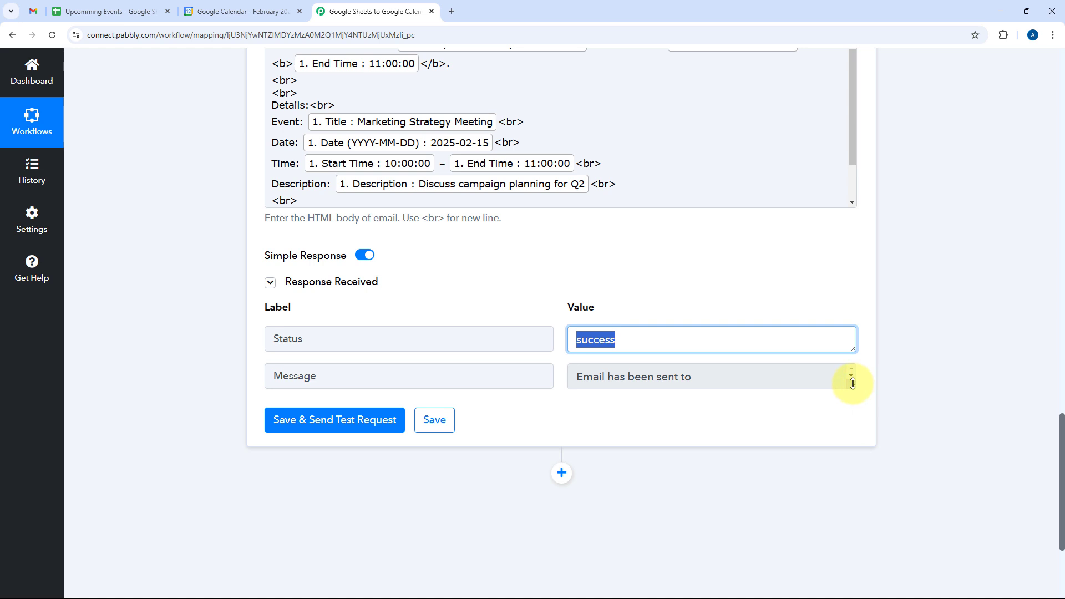
pyautogui.moveTo(853, 383); pyautogui.dragTo(851, 398)
pyautogui.scroll(2, 458, 301)
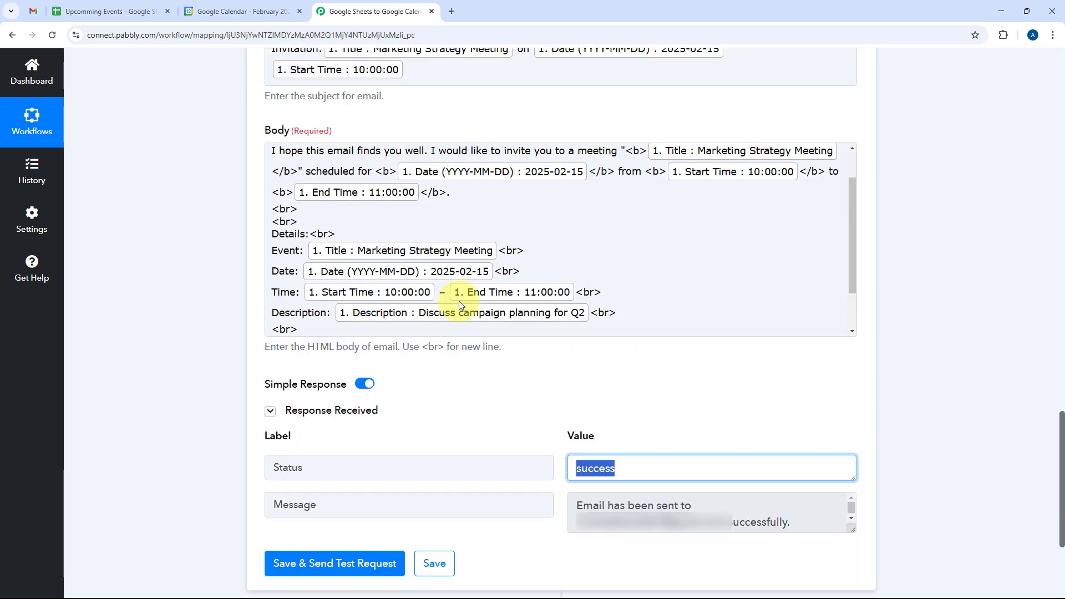
pyautogui.scroll(1, 458, 301)
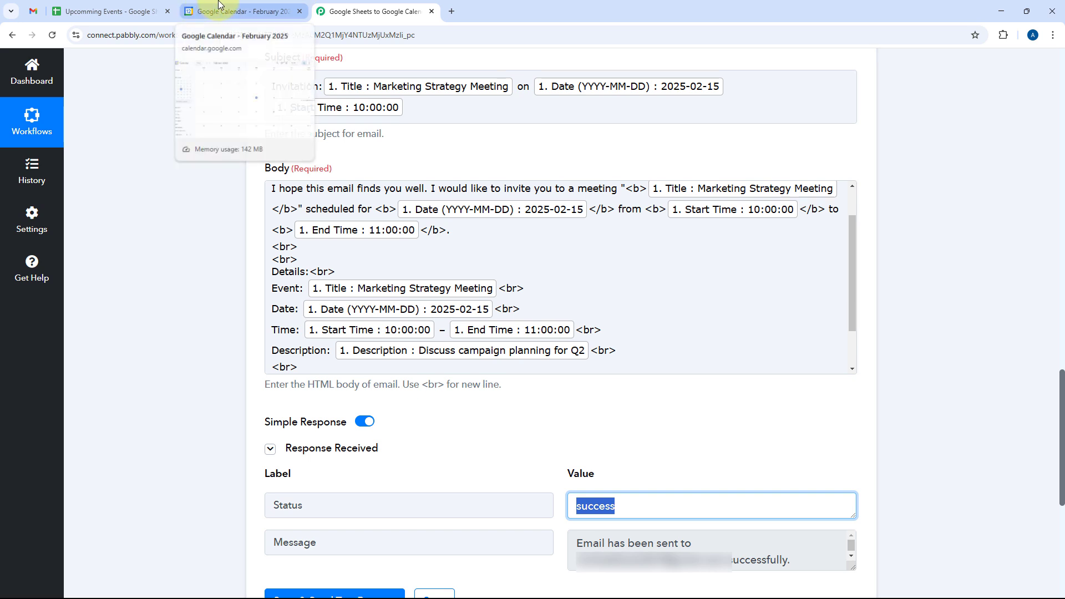
# Step: Compare the Marketing Strategy Meeting guest address in the Upcomming Events sheet with the To field mapped in the SMTP action
pyautogui.click(111, 11)
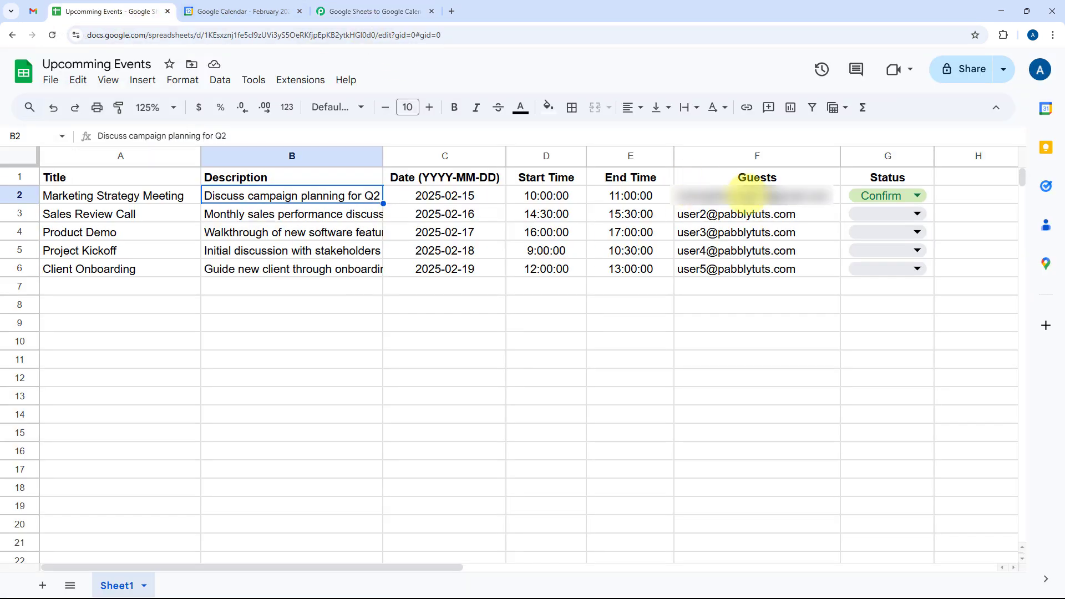
pyautogui.click(741, 194)
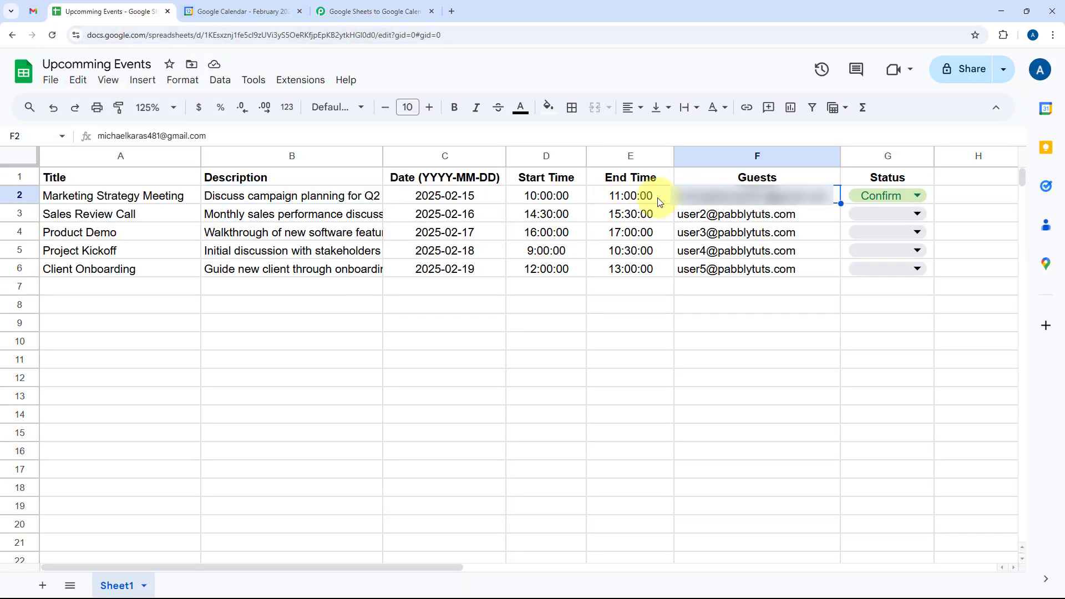
pyautogui.click(344, 5)
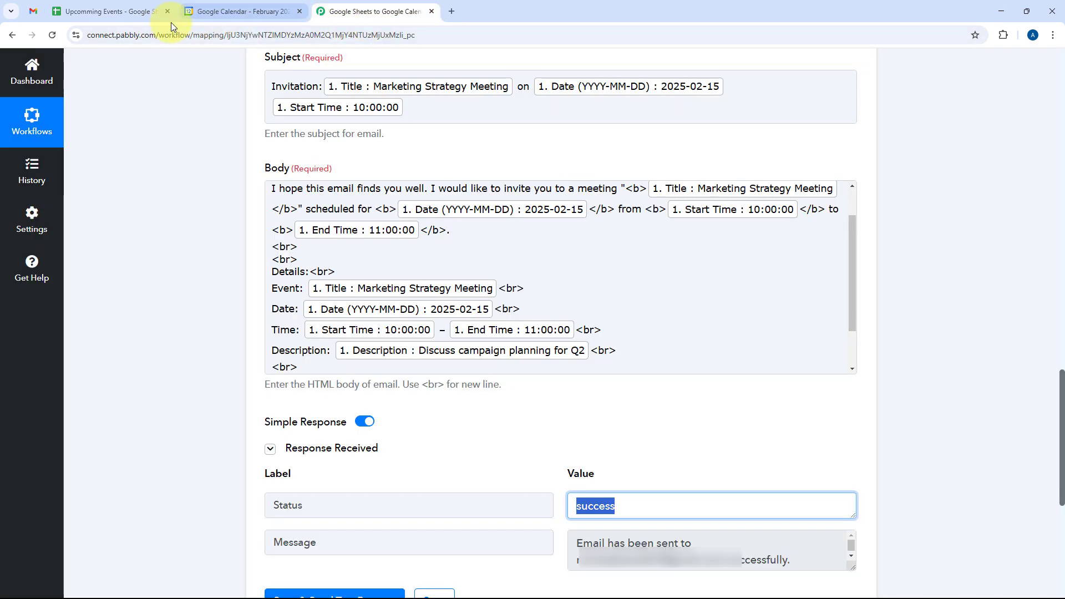
pyautogui.scroll(2, 333, 239)
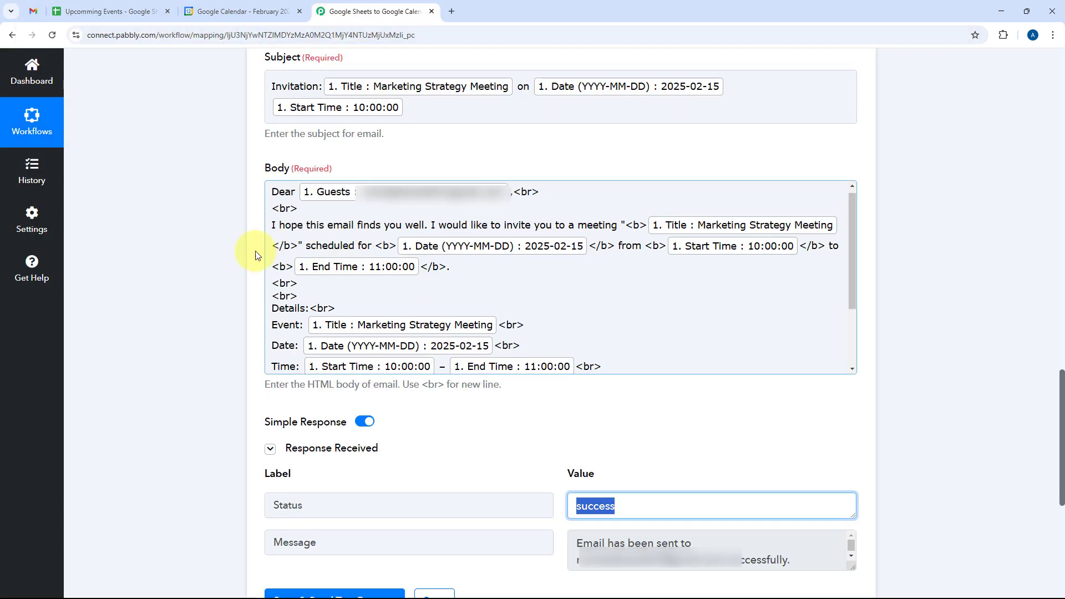
pyautogui.scroll(9, 251, 276)
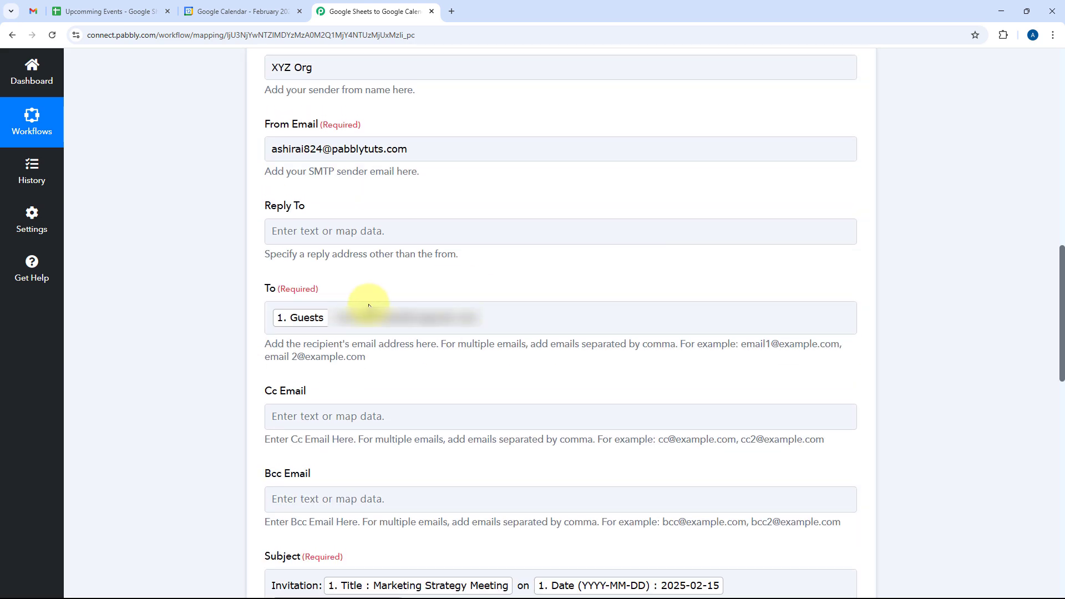
pyautogui.click(390, 316)
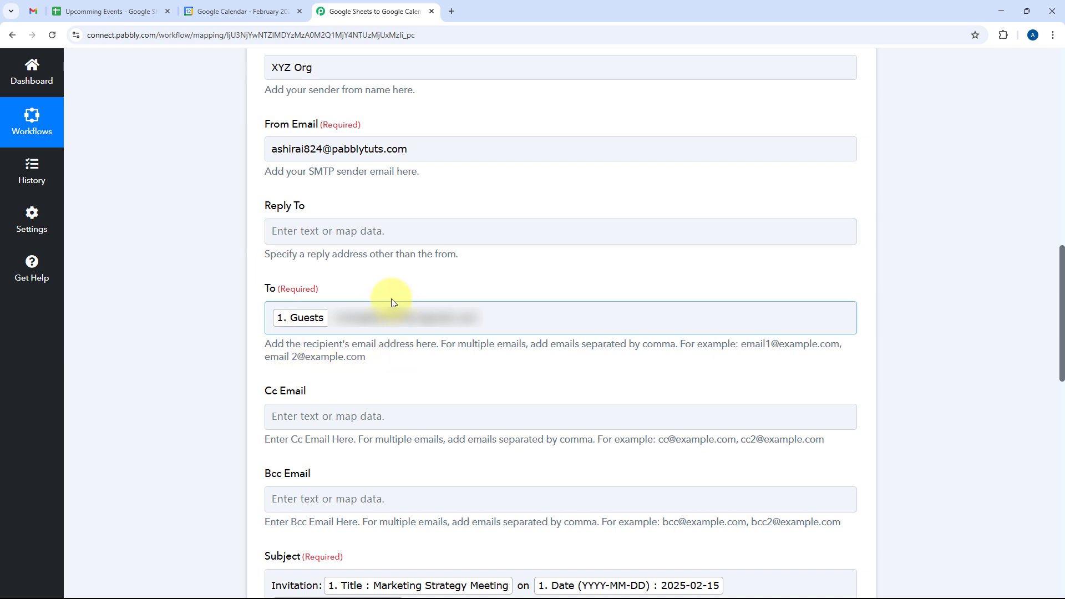
# Step: Open the Marketing Strategy Meeting invitation in Gmail and check its subject, date, time and greeting
pyautogui.click(27, 12)
pyautogui.click(327, 138)
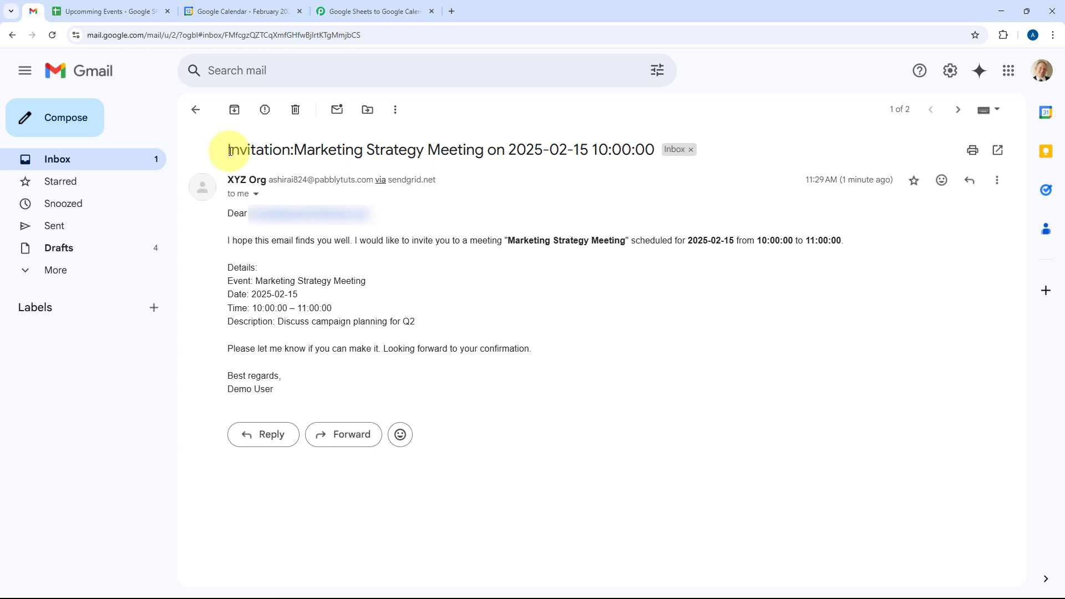
pyautogui.moveTo(216, 150); pyautogui.dragTo(657, 157)
pyautogui.click(294, 150)
pyautogui.click(507, 150)
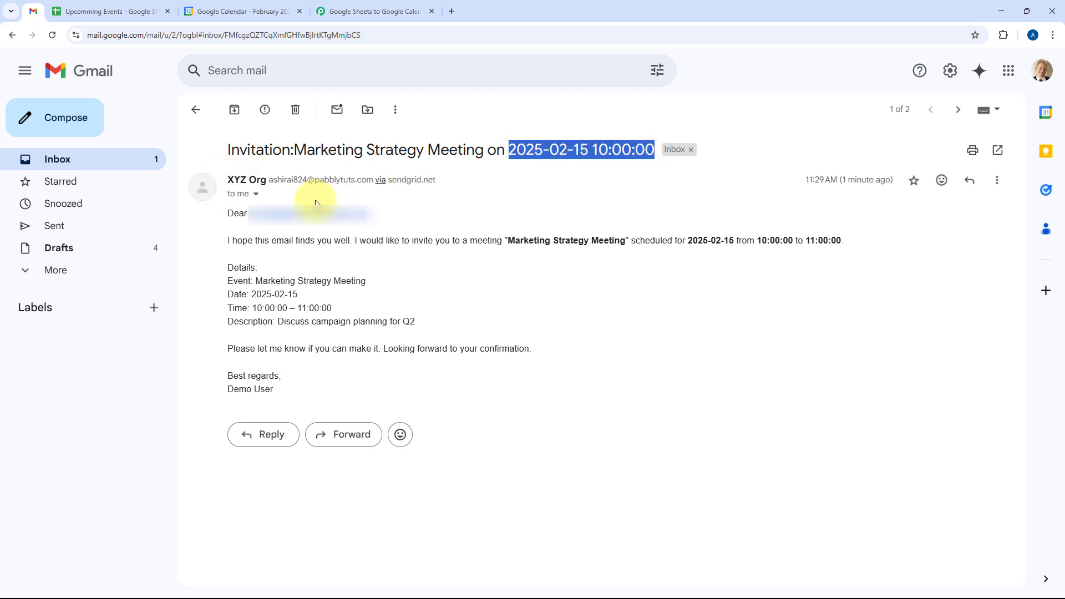
pyautogui.click(383, 211)
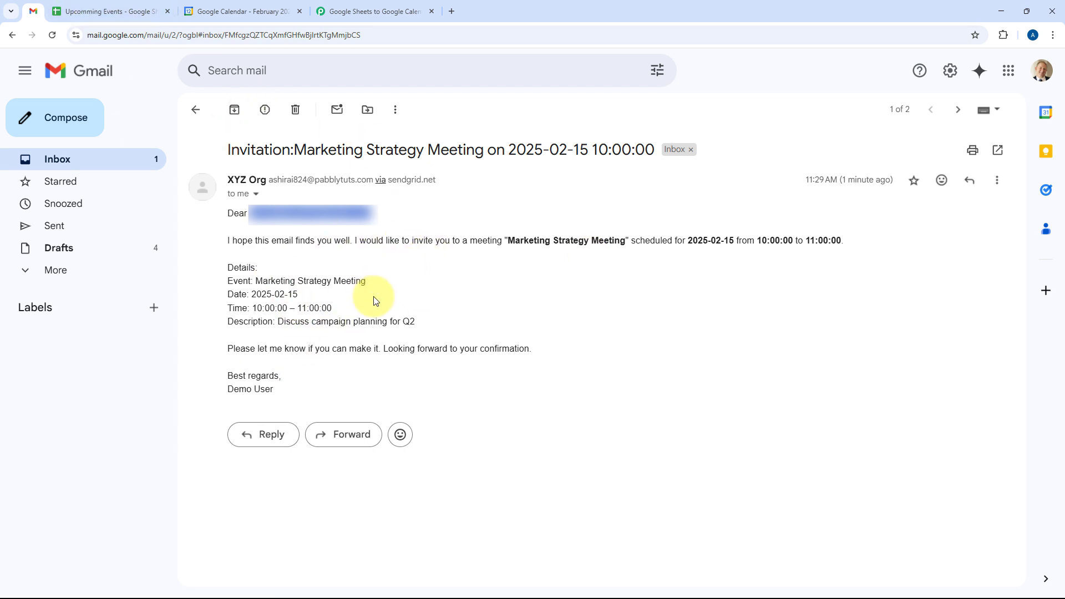
# Step: Return to Pabbly Connect and collapse the SMTP Send Email step to see the whole workflow
pyautogui.click(344, 4)
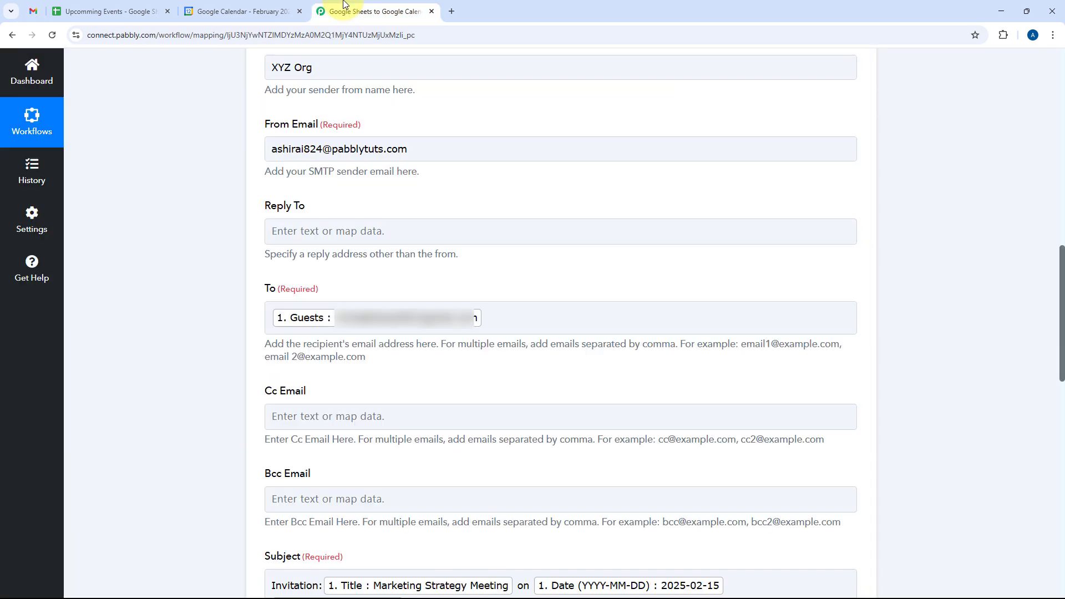
pyautogui.scroll(-4, 571, 287)
pyautogui.scroll(15, 572, 285)
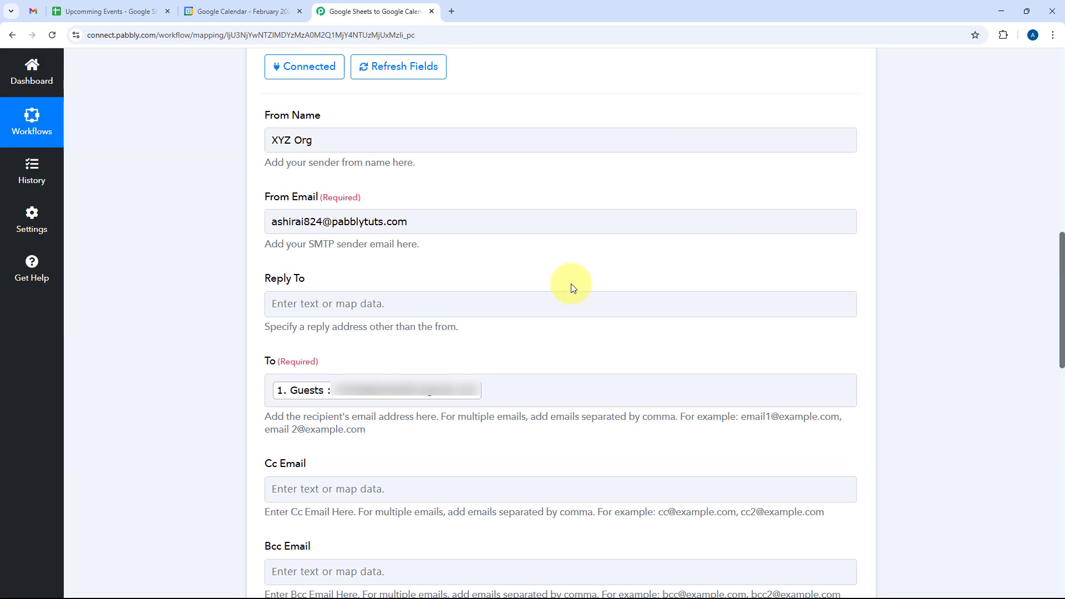
pyautogui.click(559, 368)
pyautogui.scroll(5, 518, 308)
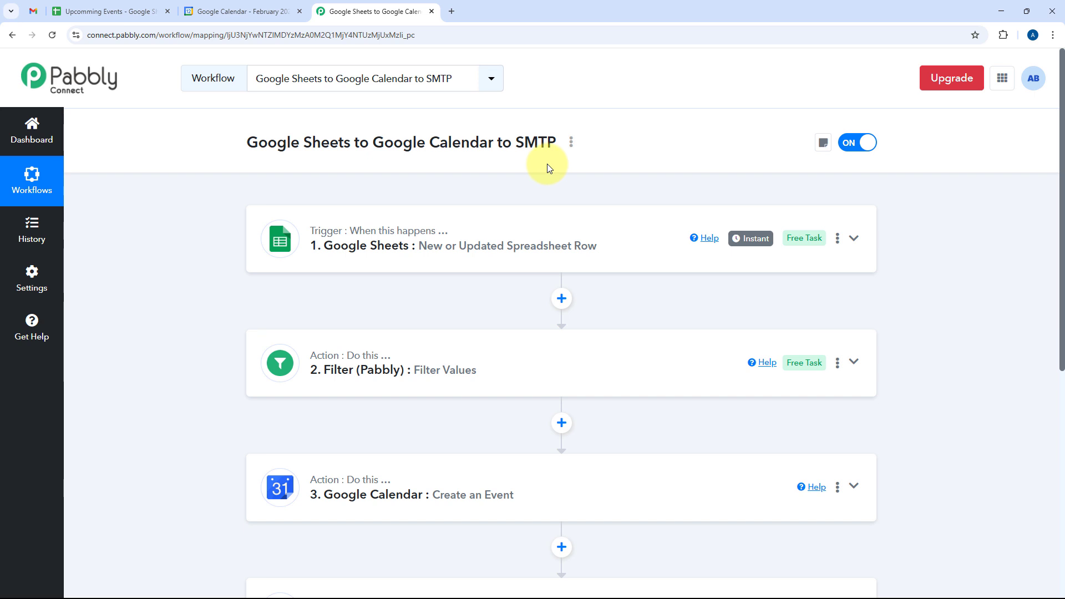
# Step: In the Upcomming Events sheet, review the Sales Review Call row and set its Status to Confirm
pyautogui.click(151, 5)
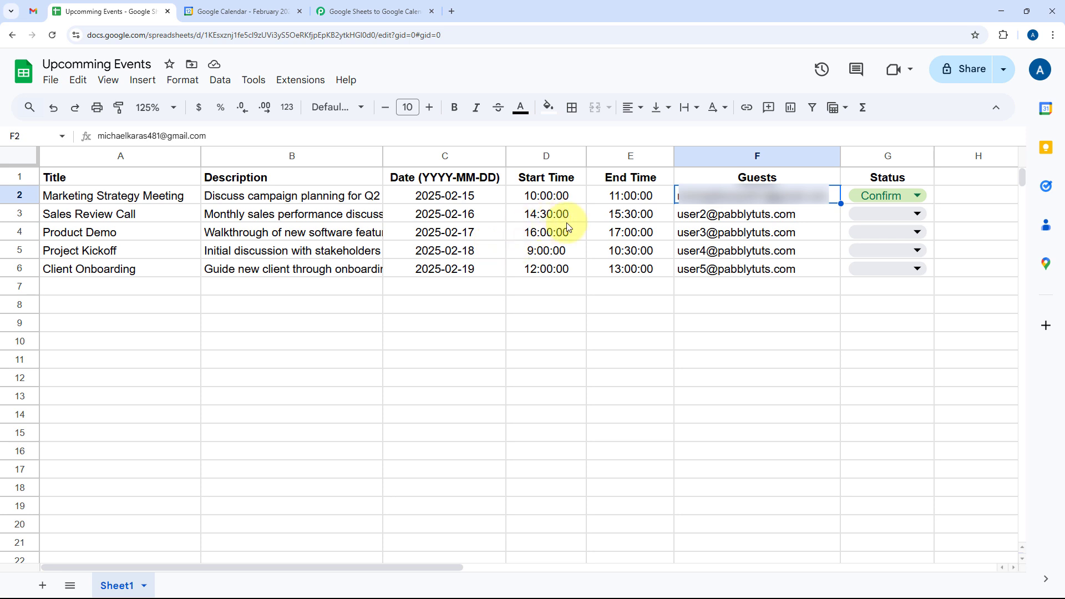
pyautogui.click(156, 215)
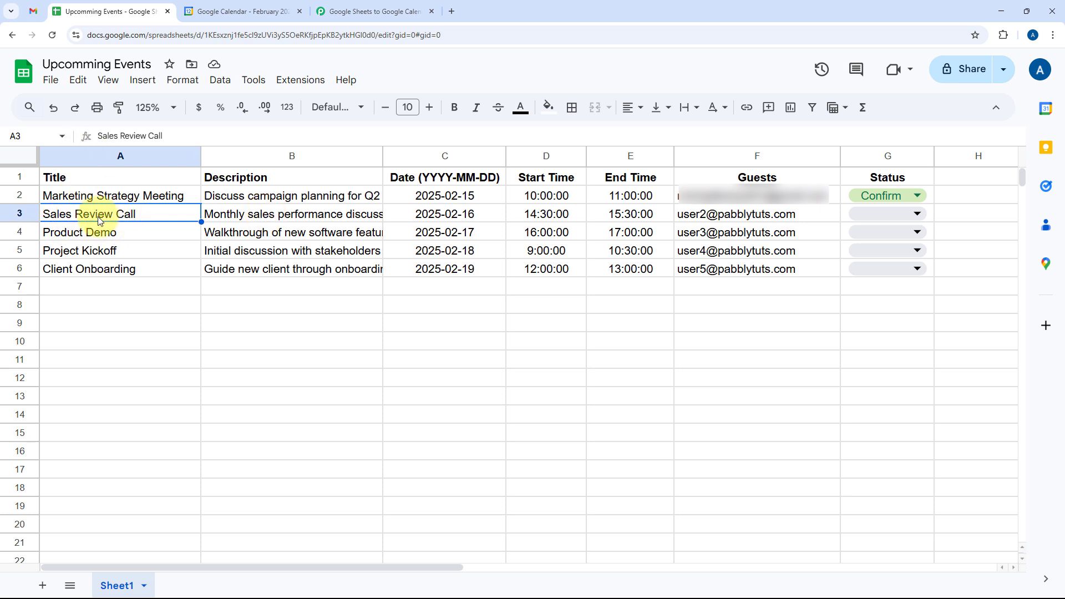
pyautogui.click(236, 216)
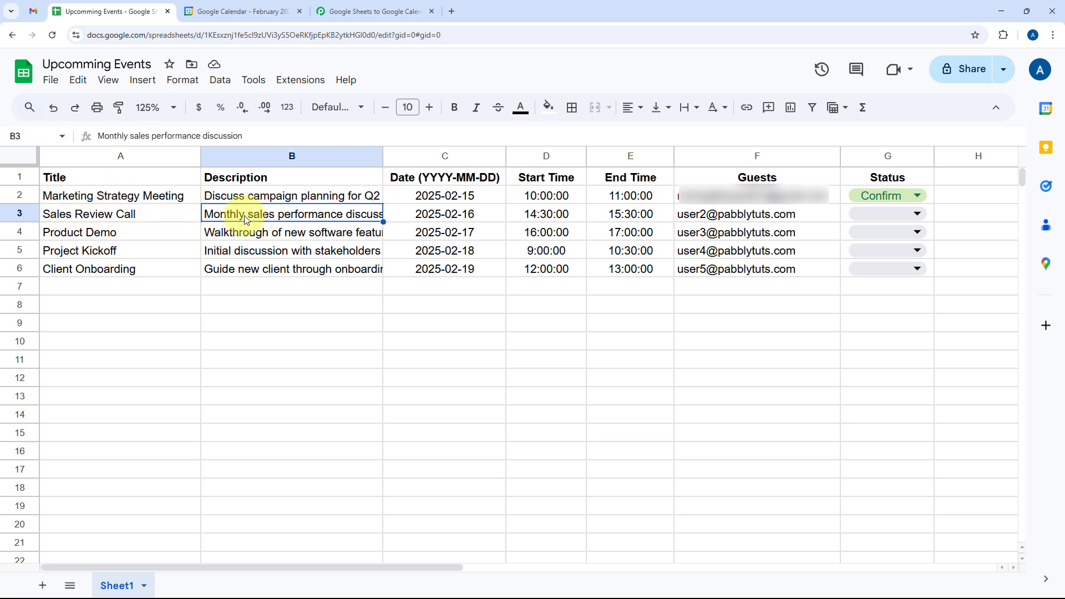
pyautogui.click(455, 220)
pyautogui.click(544, 218)
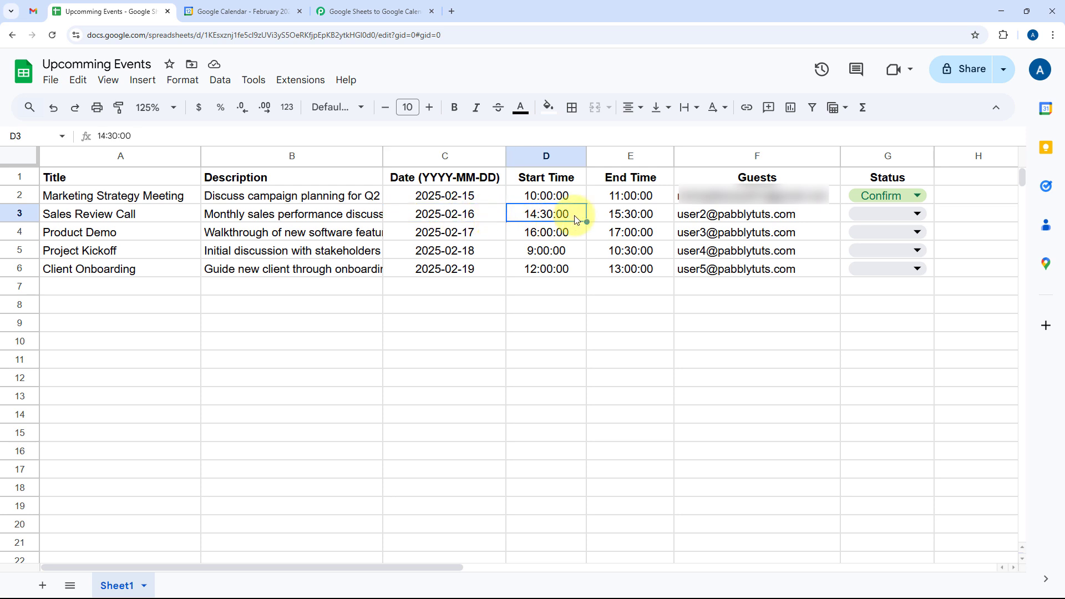
pyautogui.click(623, 215)
pyautogui.doubleClick(704, 218)
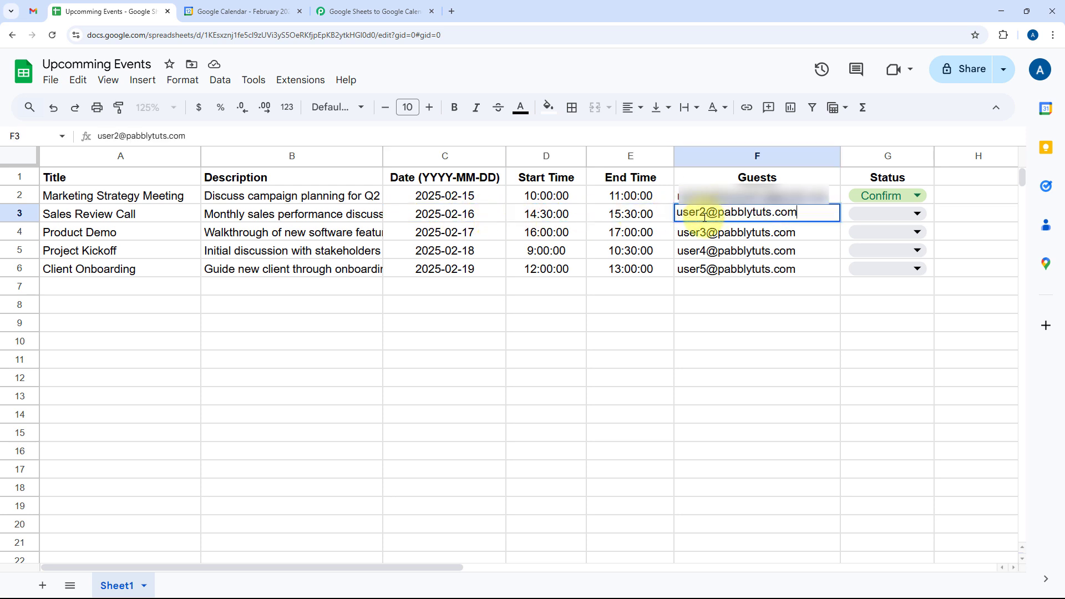
pyautogui.click(661, 217)
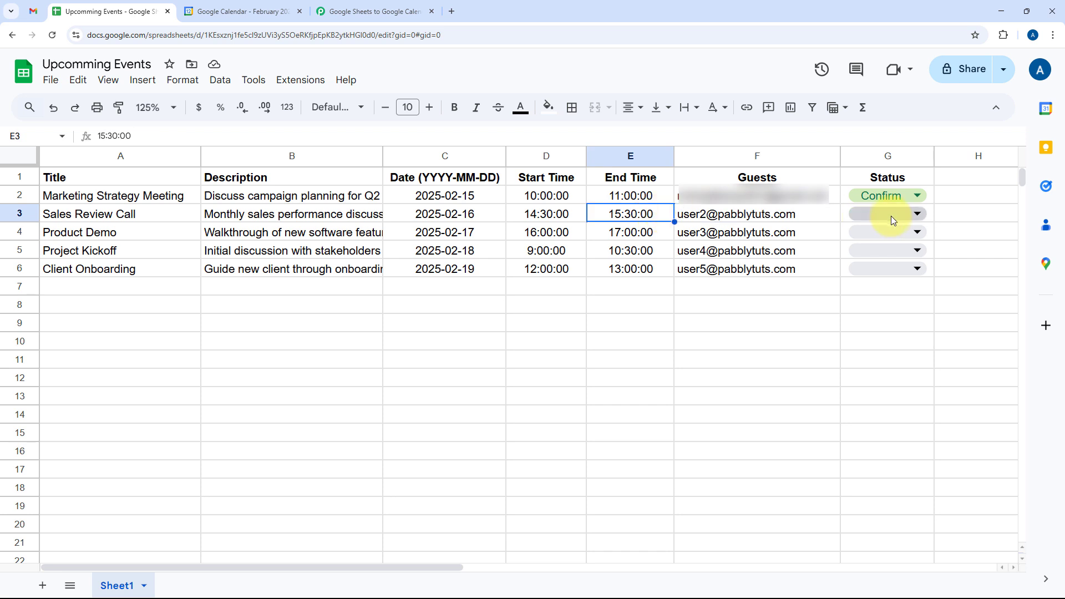
pyautogui.click(886, 218)
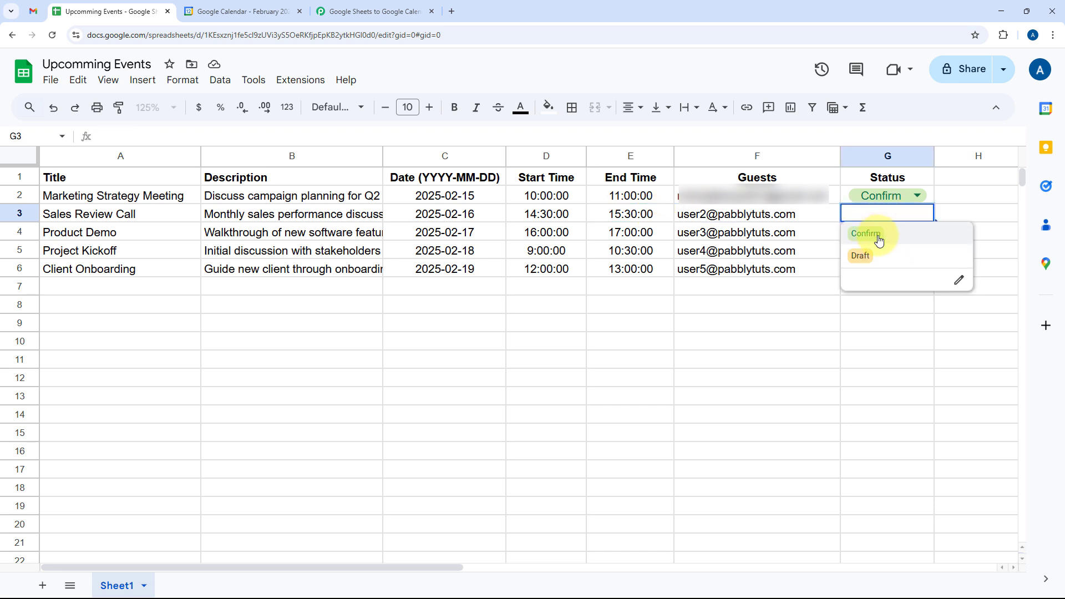
pyautogui.click(880, 239)
pyautogui.click(795, 218)
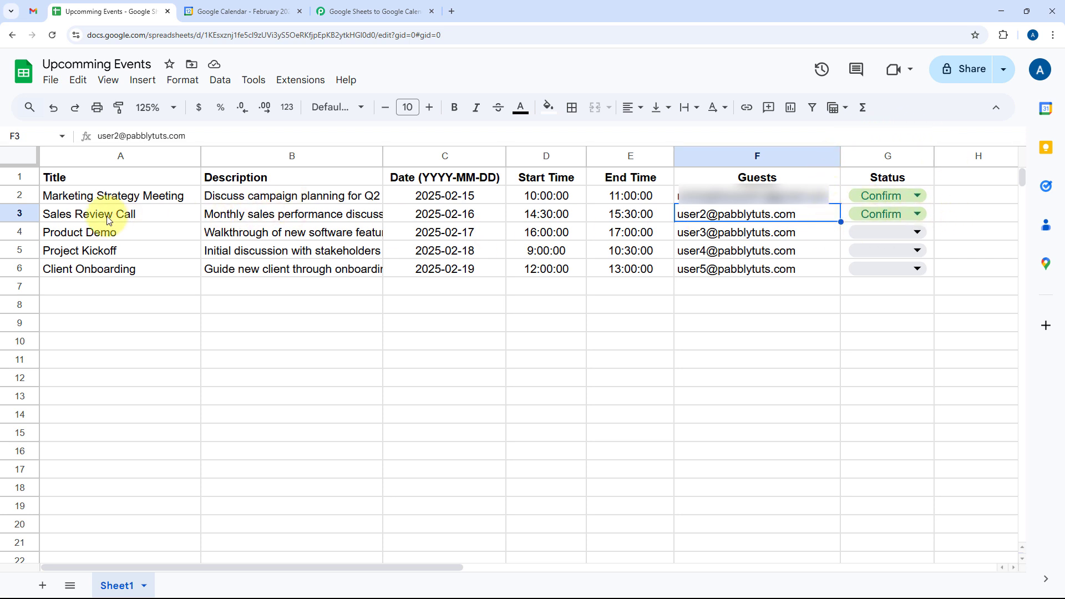
# Step: Check the February 2025 Google Calendar against the sheet and open the details of the Sales Review Call event
pyautogui.click(342, 10)
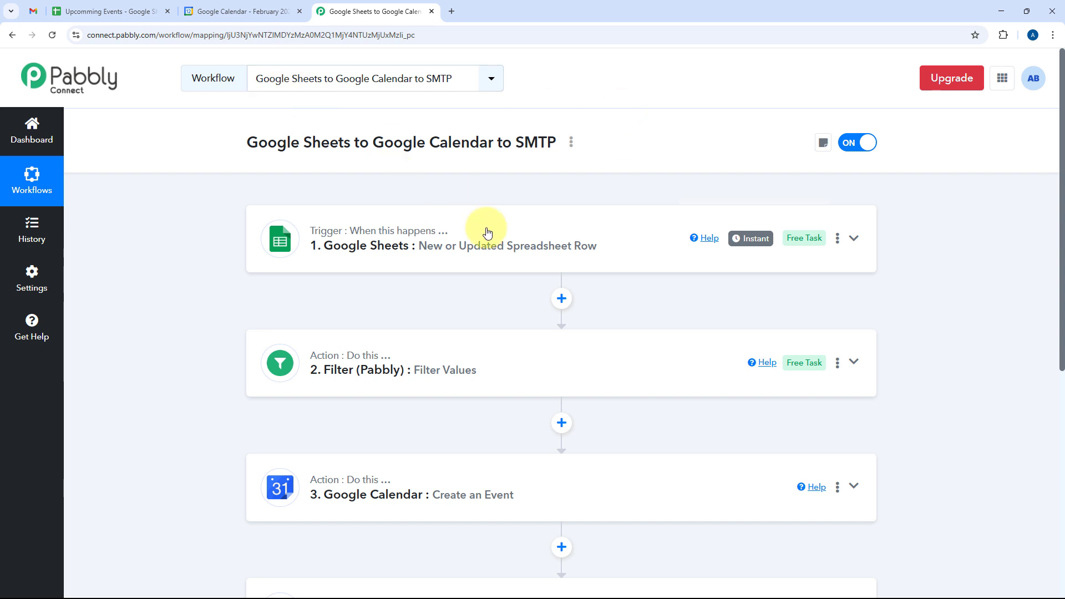
pyautogui.click(92, 5)
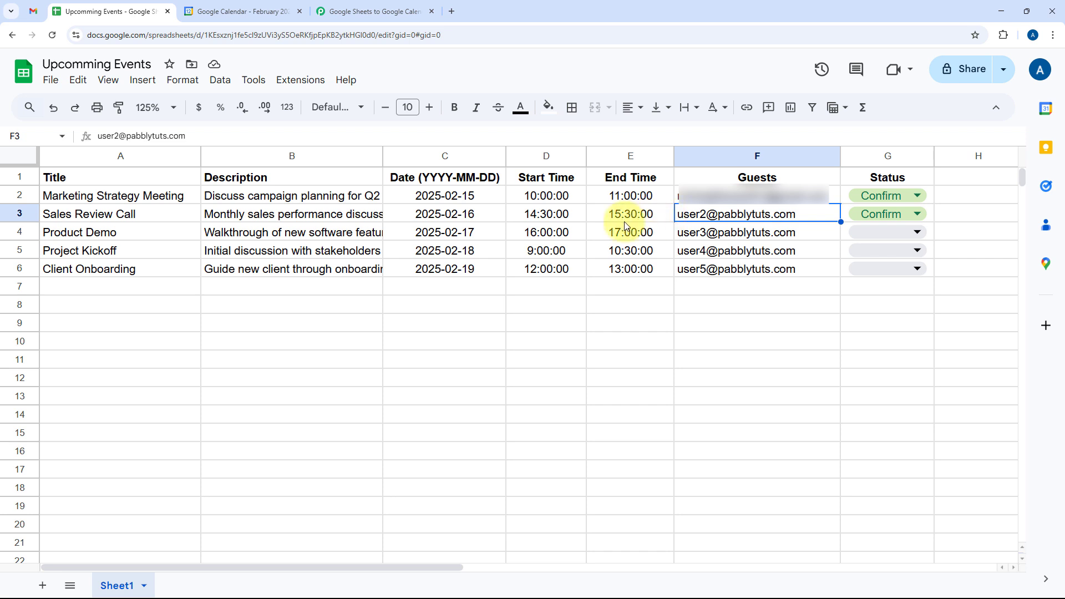
pyautogui.click(261, 4)
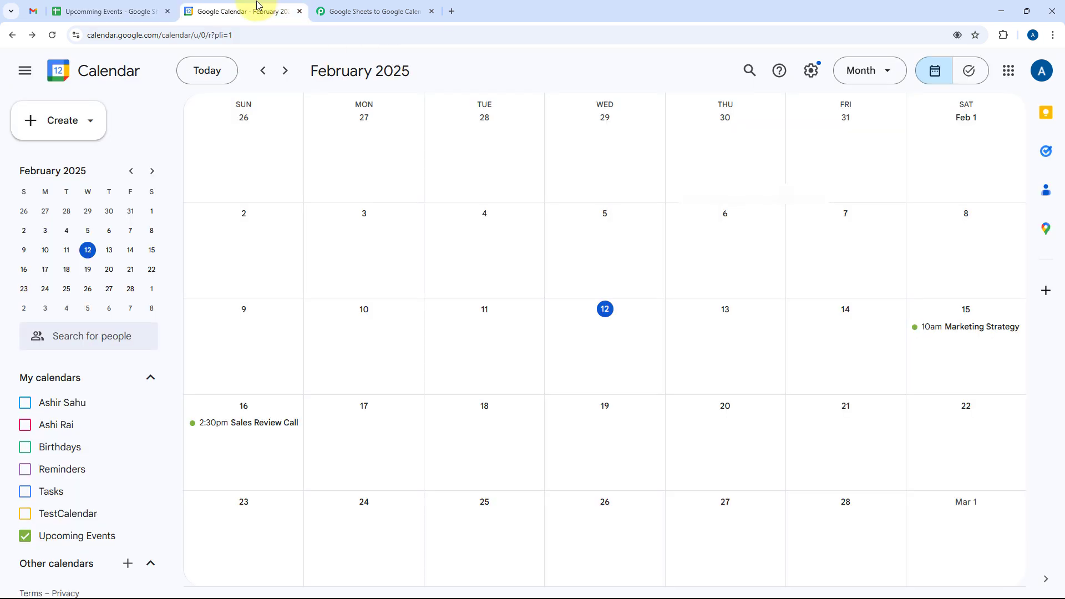
pyautogui.click(150, 19)
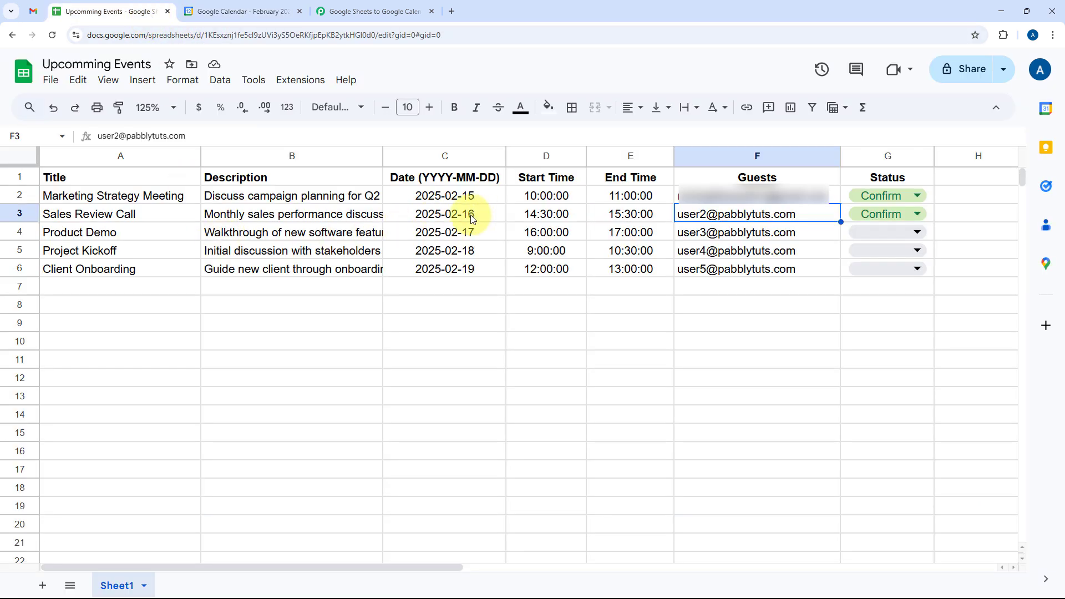
pyautogui.click(244, 11)
pyautogui.click(247, 434)
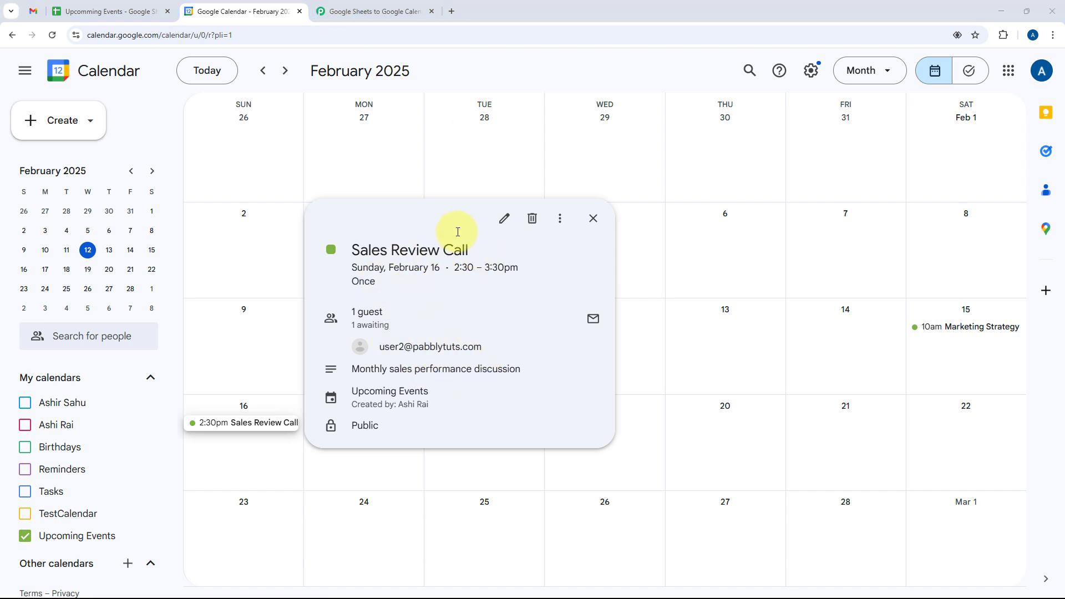
# Step: Look over the trigger, filter, calendar and email steps of the Pabbly Connect workflow alongside the Upcomming Events sheet
pyautogui.click(377, 12)
pyautogui.scroll(-1, 311, 389)
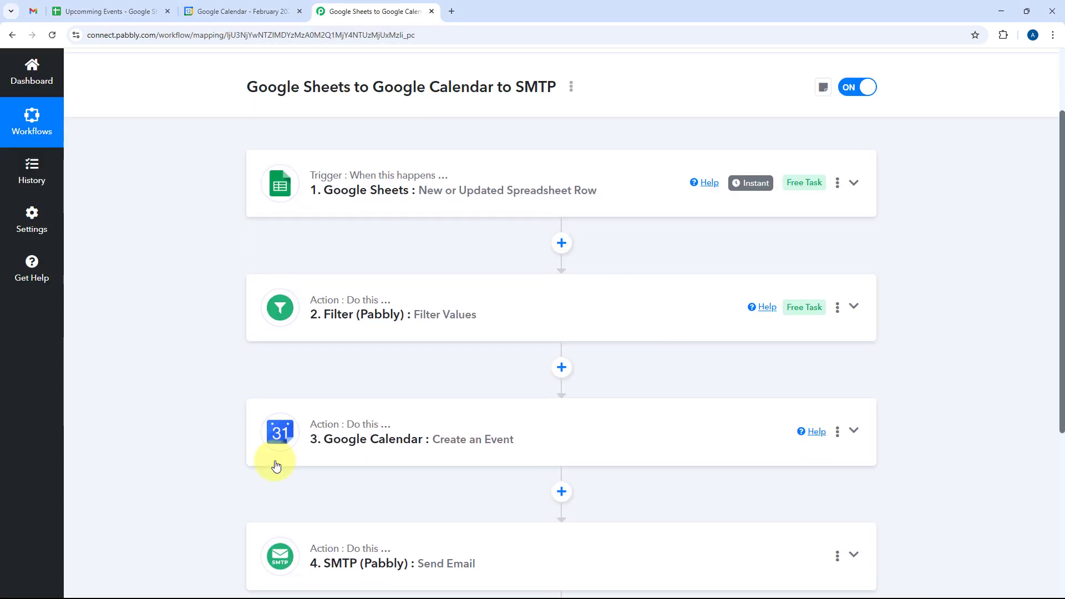
pyautogui.scroll(-3, 276, 465)
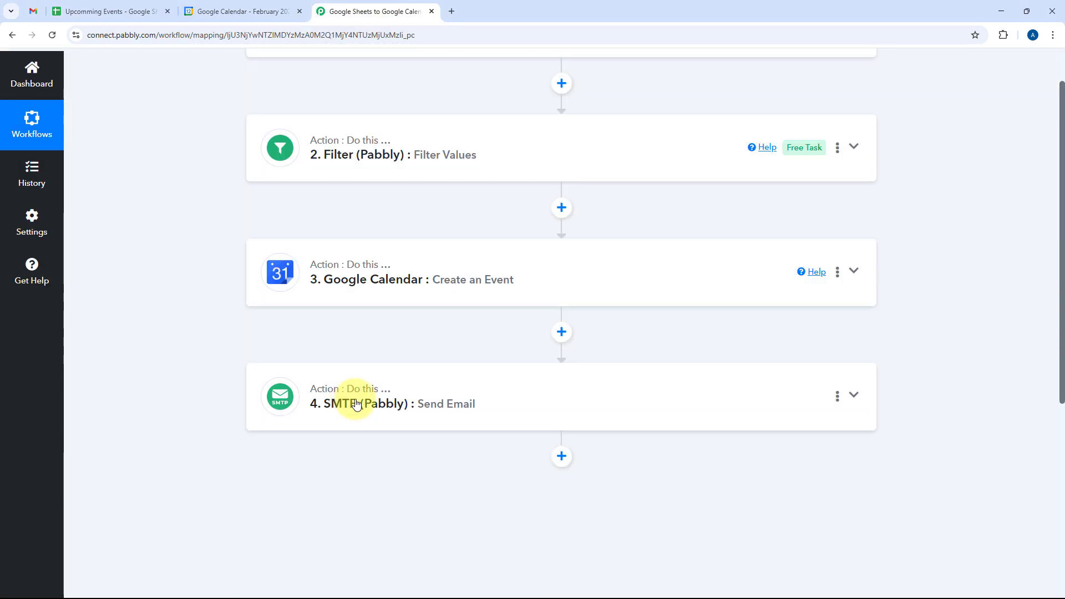
pyautogui.click(132, 6)
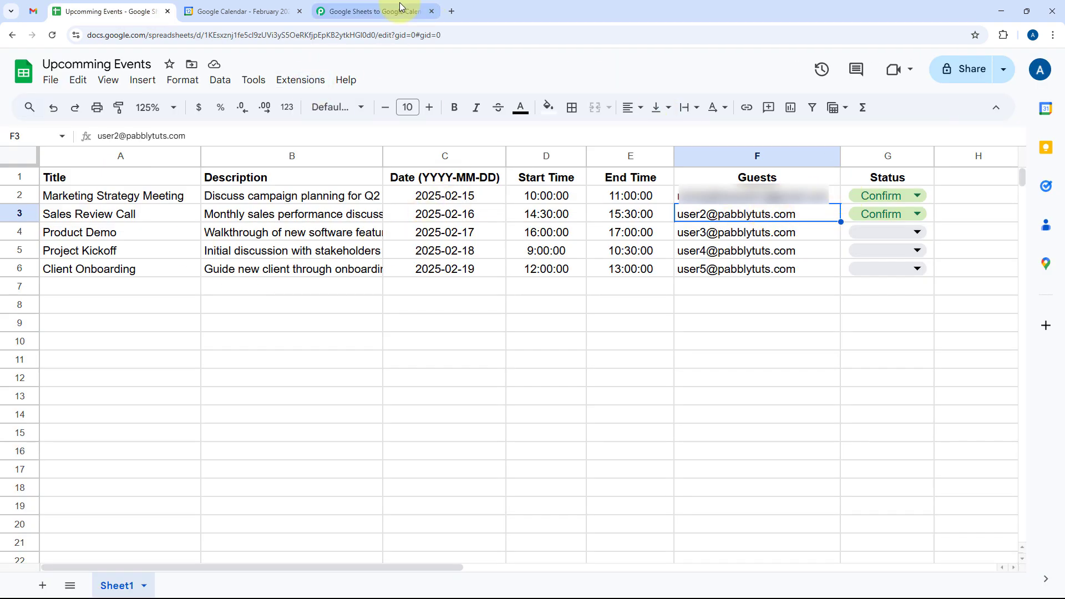
pyautogui.click(358, 11)
pyautogui.scroll(3, 494, 188)
pyautogui.scroll(2, 515, 224)
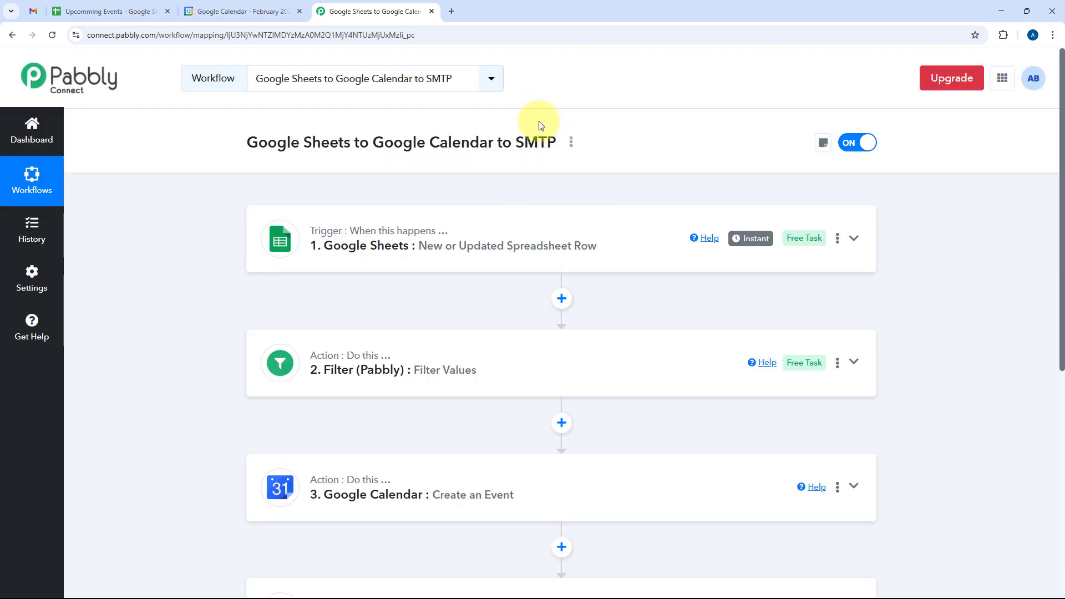